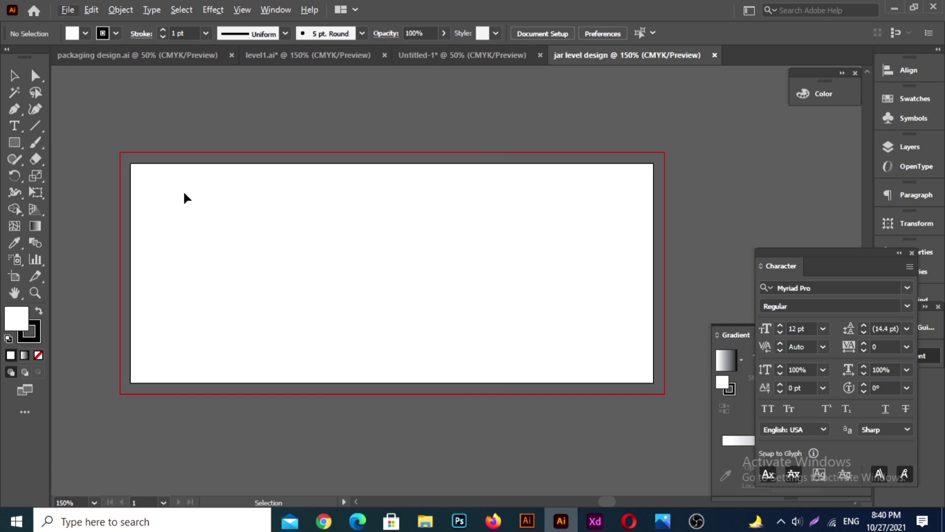
Step: Create a rectangle 6 in wide and 2.5 in high
click(36, 192)
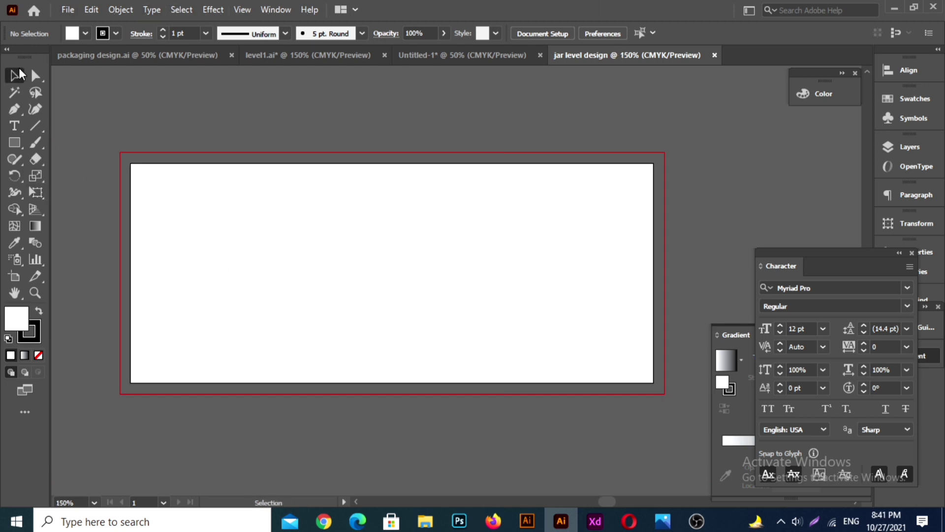
click(15, 142)
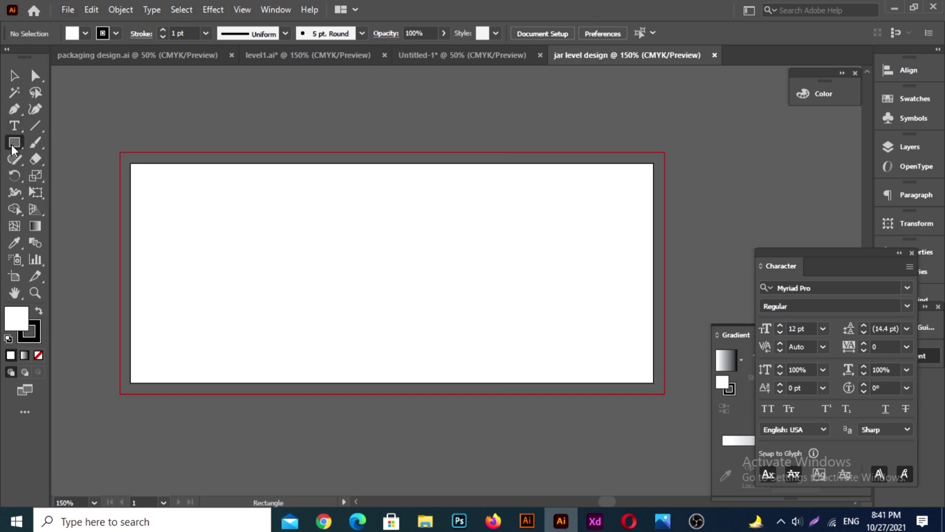
click(274, 190)
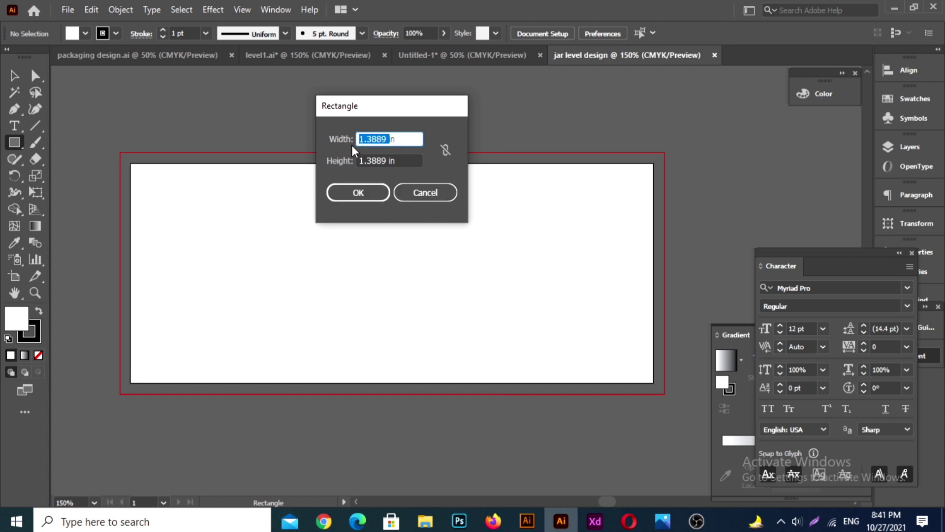
key(BackSpace)
text(6)
key(Tab)
key(BackSpace)
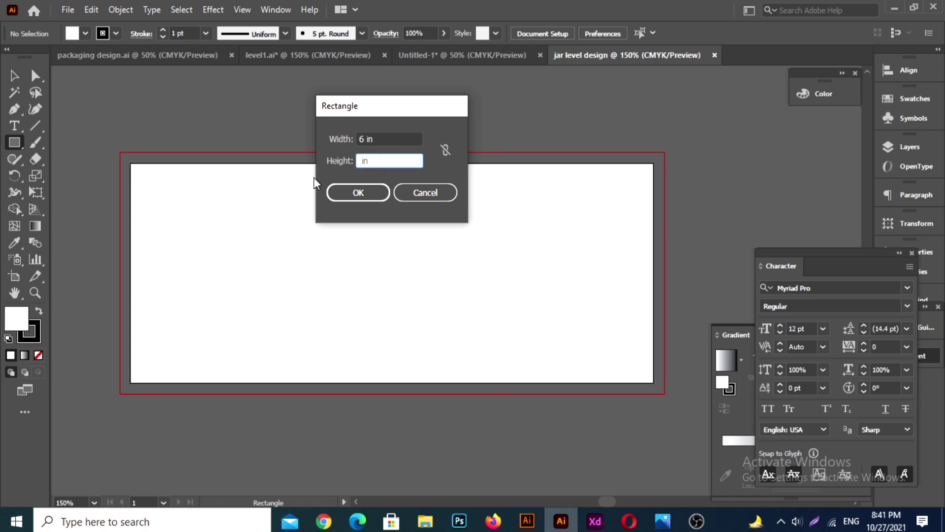
text(2.5)
key(Return)
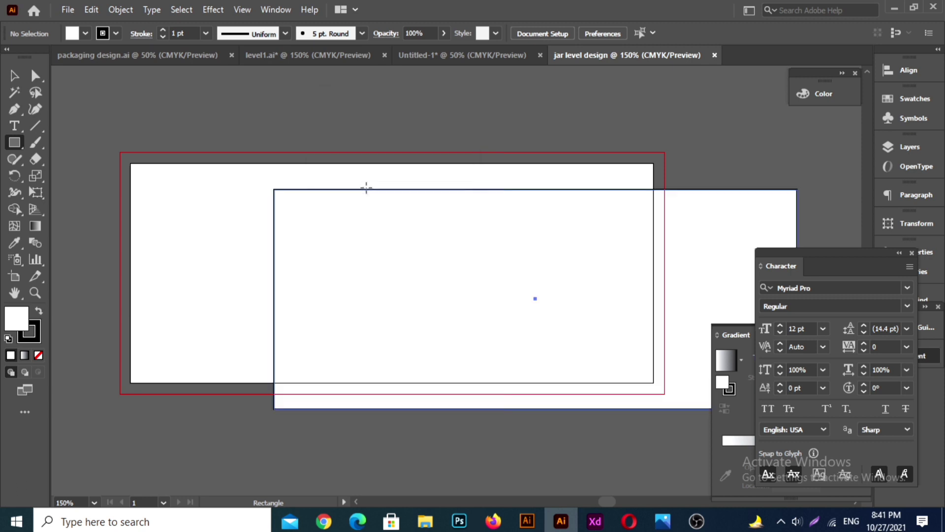
Step: Remove the rectangle's stroke and centre it vertically and horizontally on the artboard
click(103, 34)
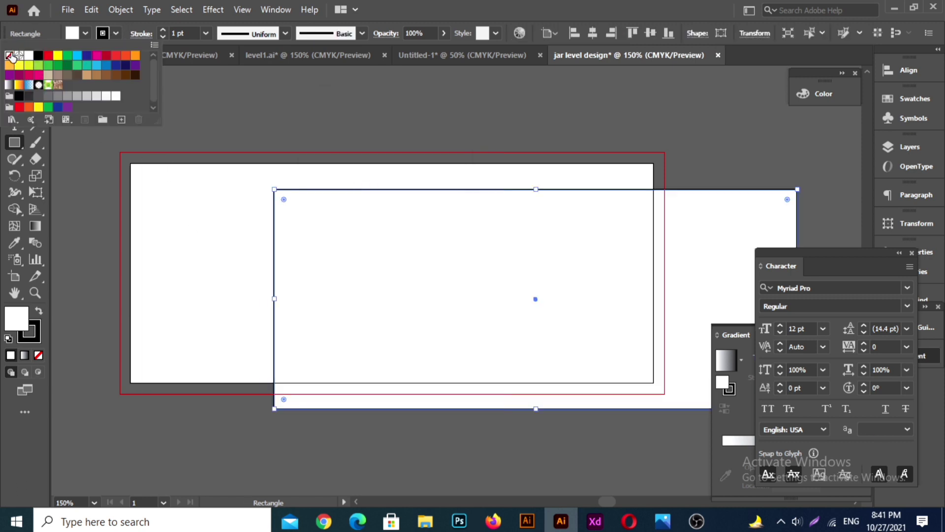
click(12, 58)
click(650, 33)
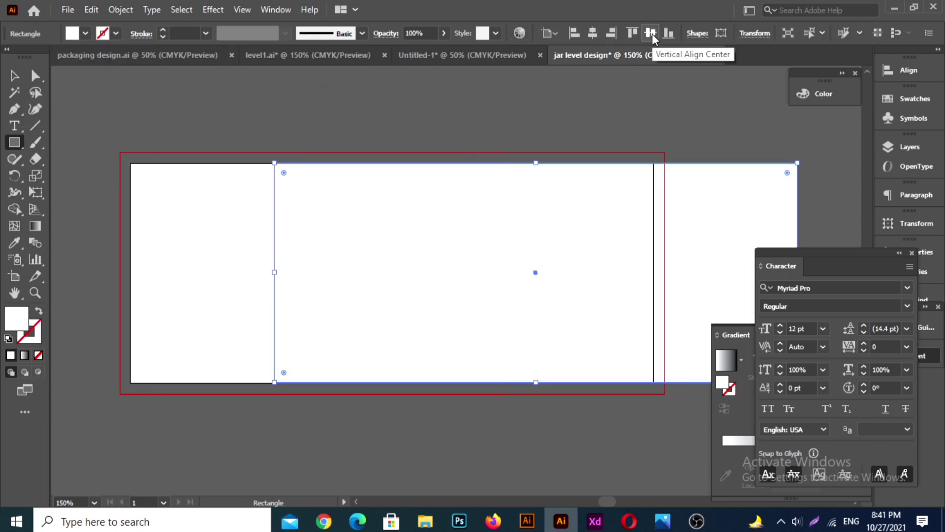
click(593, 34)
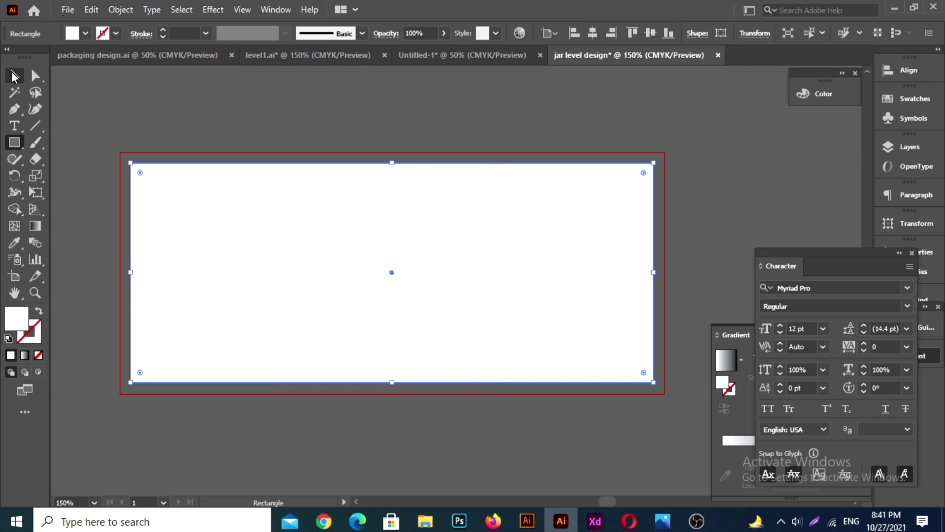
Step: Offset the rectangle's path by -0.25 in to create an inner margin rectangle
click(14, 75)
click(115, 9)
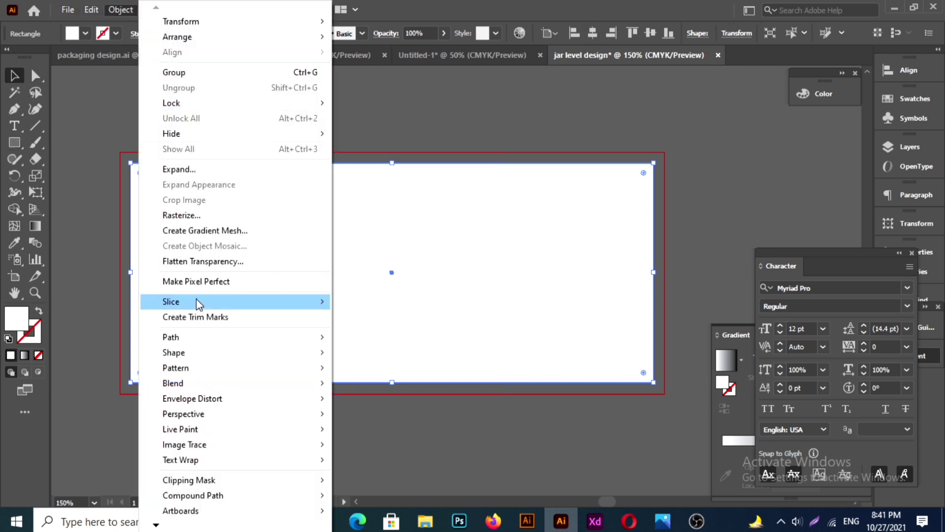
mouse_move(298, 359)
click(389, 388)
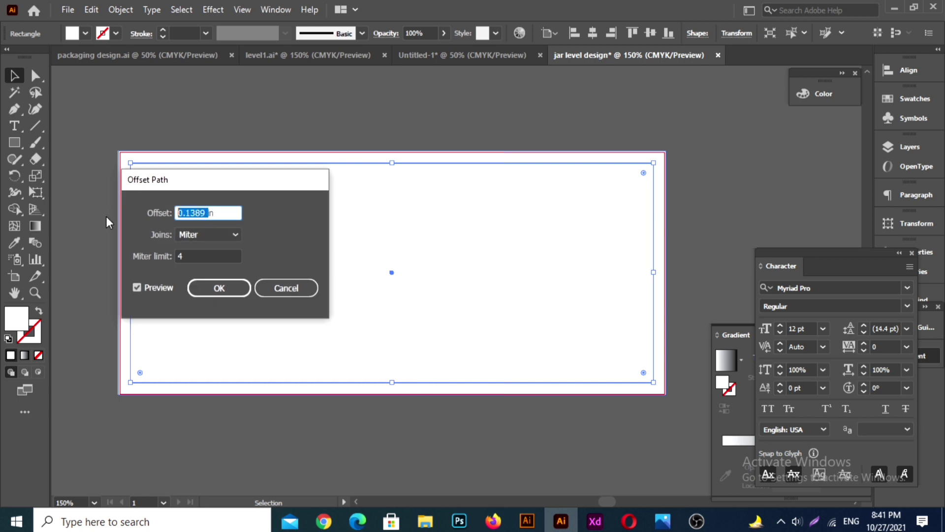
text(-0.25)
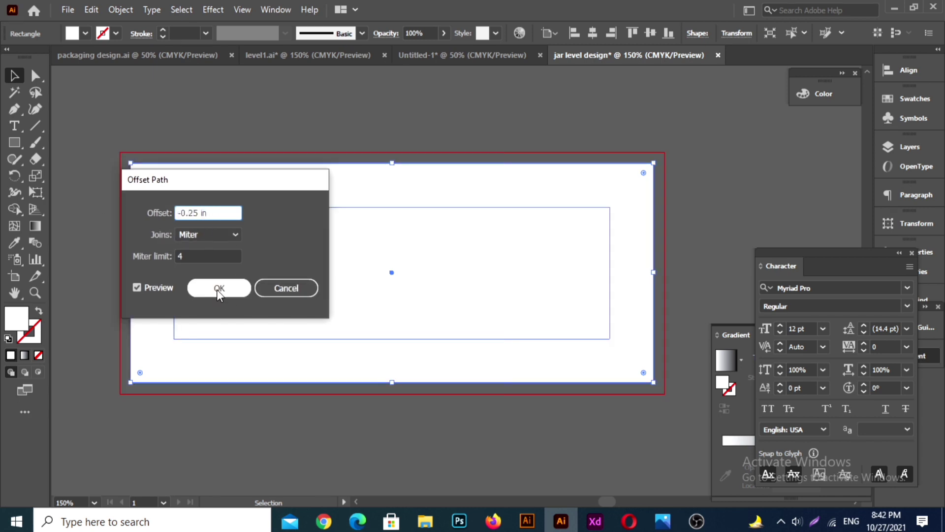
click(219, 288)
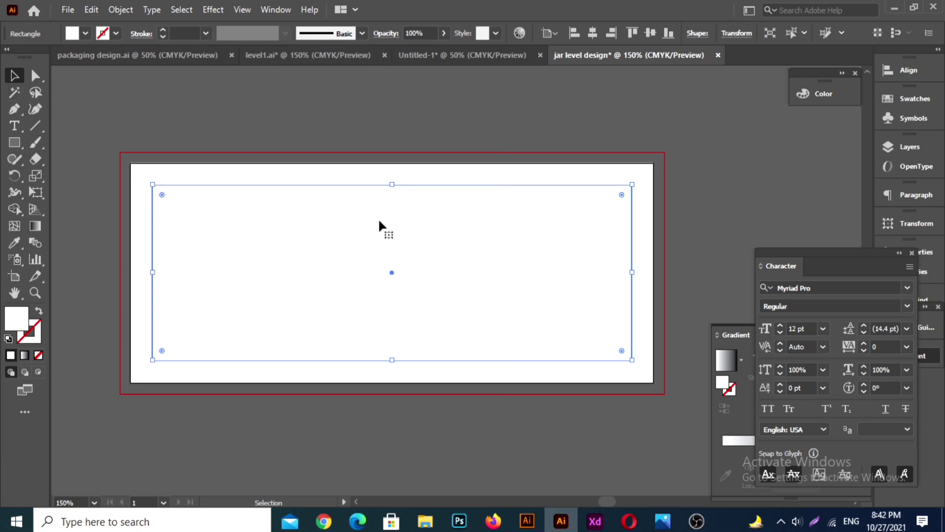
Step: Convert the inner offset rectangle into guides and lock the guides
right_click(435, 186)
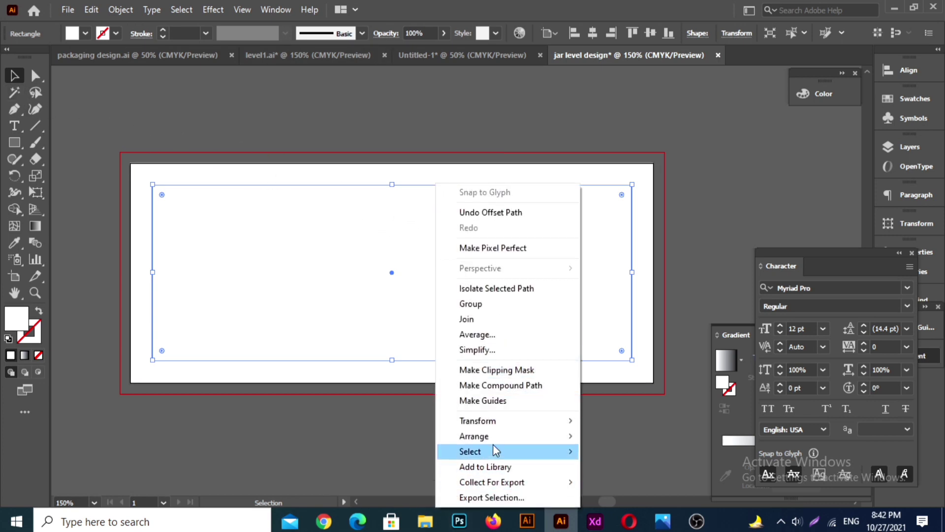
click(490, 400)
right_click(453, 349)
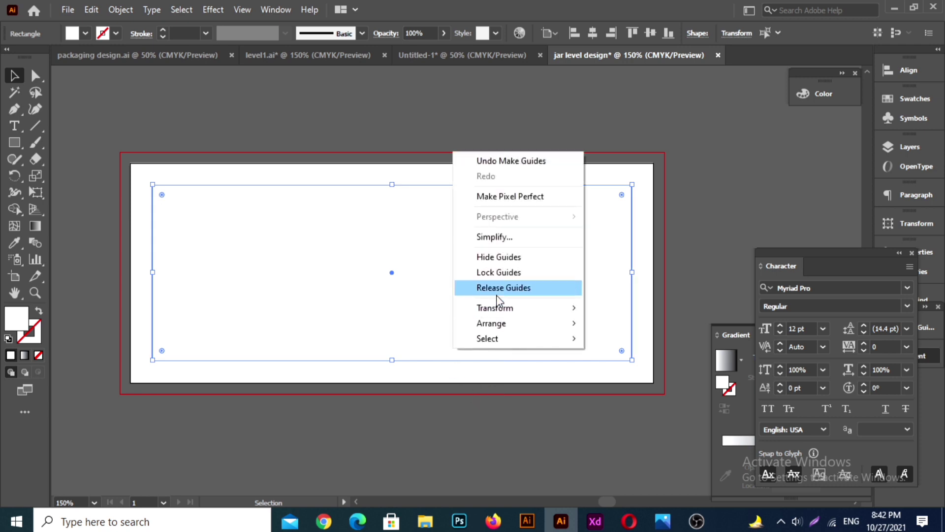
click(493, 272)
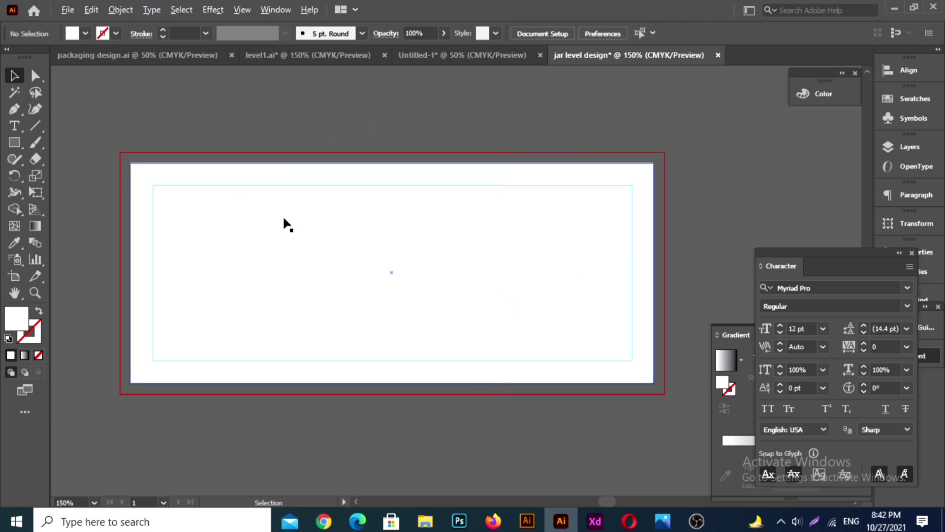
Step: Collapse the floating Character and Gradient panels and move the Character panel clear of the artboard
scroll(284, 219, up, 1)
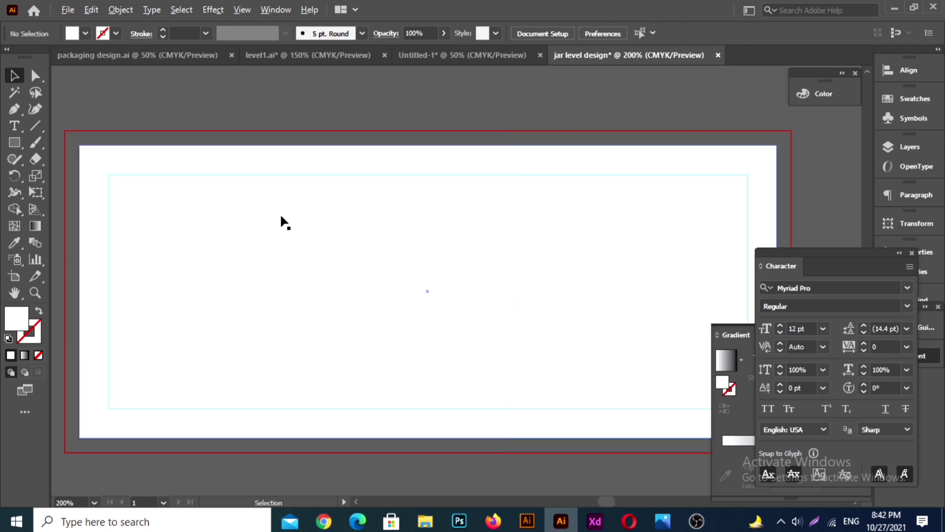
click(900, 253)
drag(794, 258, 873, 203)
click(847, 335)
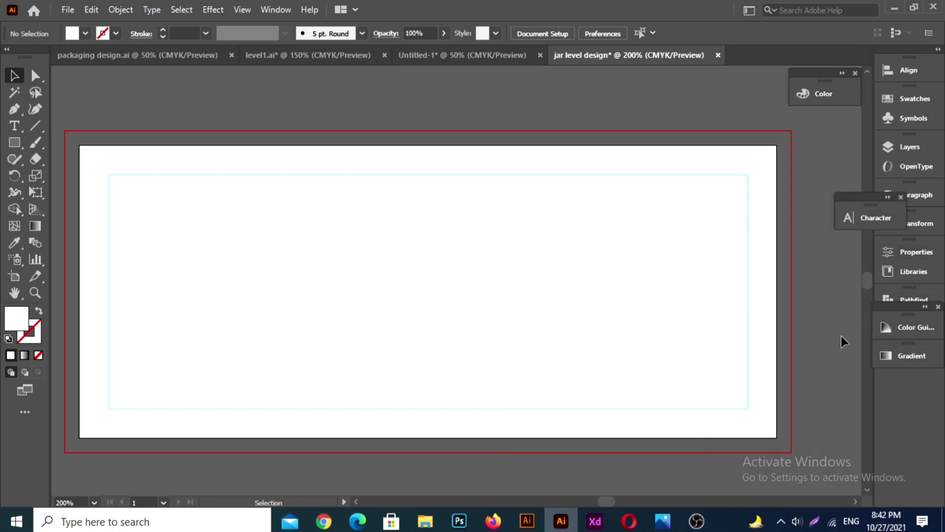
Step: Draw a rectangle about 1.41 in wide and 2 in high from the guide's left edge, and set its fill to None
click(14, 145)
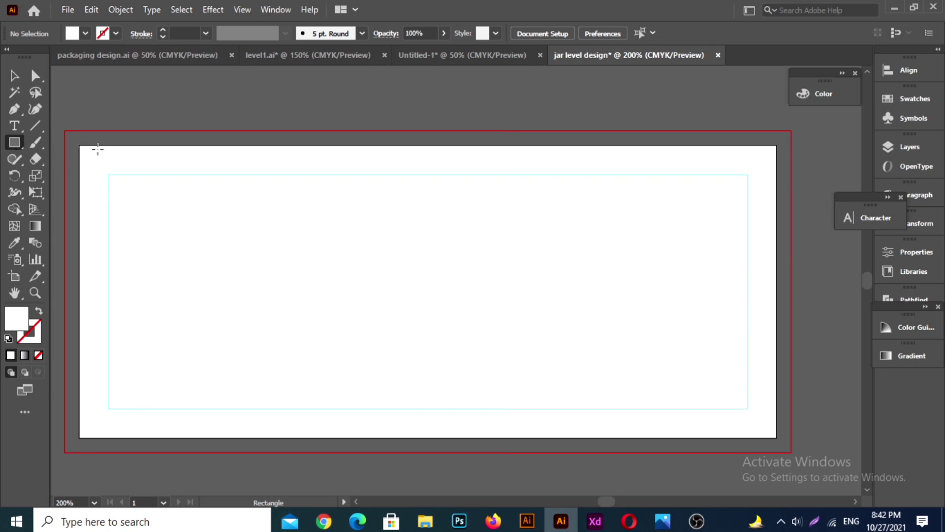
drag(107, 174, 272, 409)
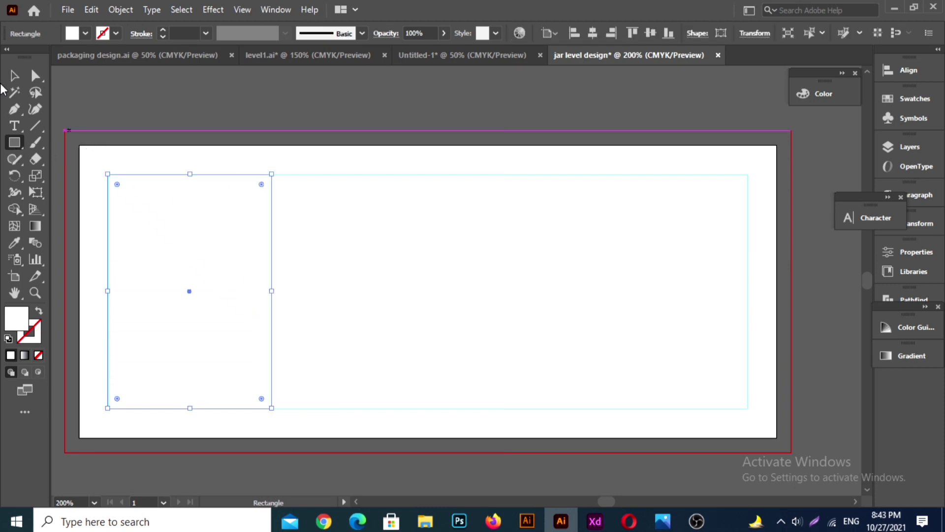
click(15, 75)
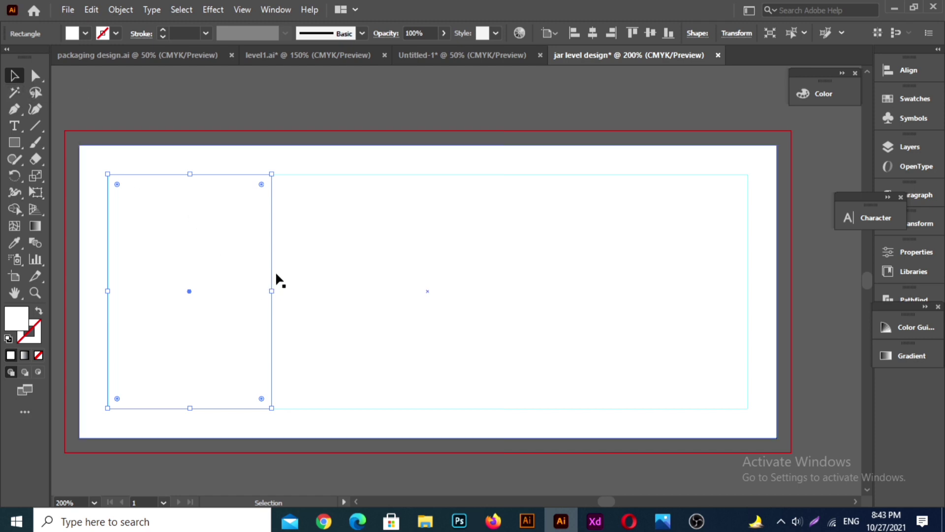
click(85, 33)
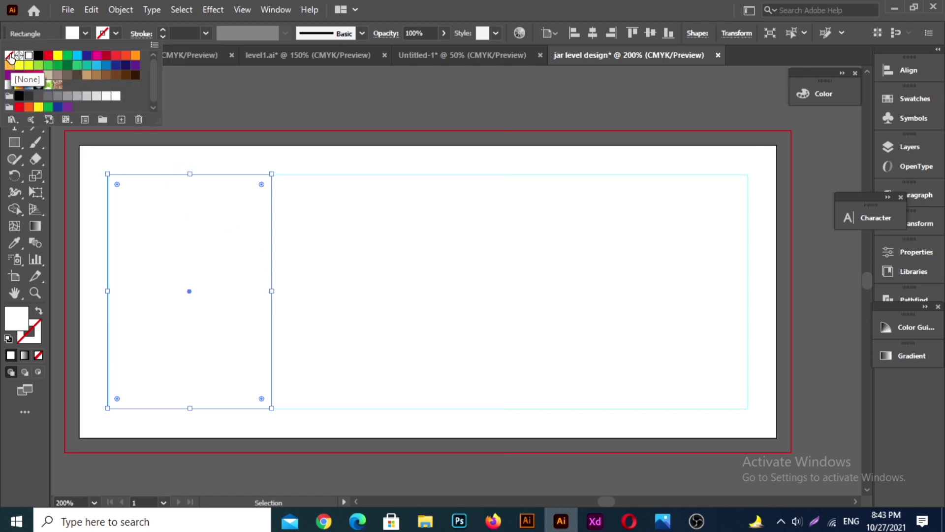
click(9, 56)
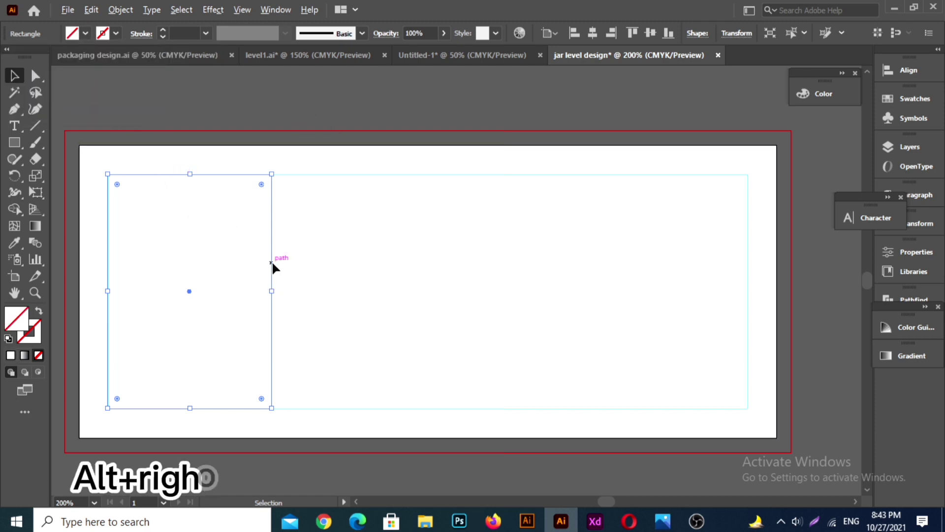
Step: Duplicate the unfilled rectangle into three adjoining columns and stretch all three together to the guide's right edge
drag(272, 261, 602, 257)
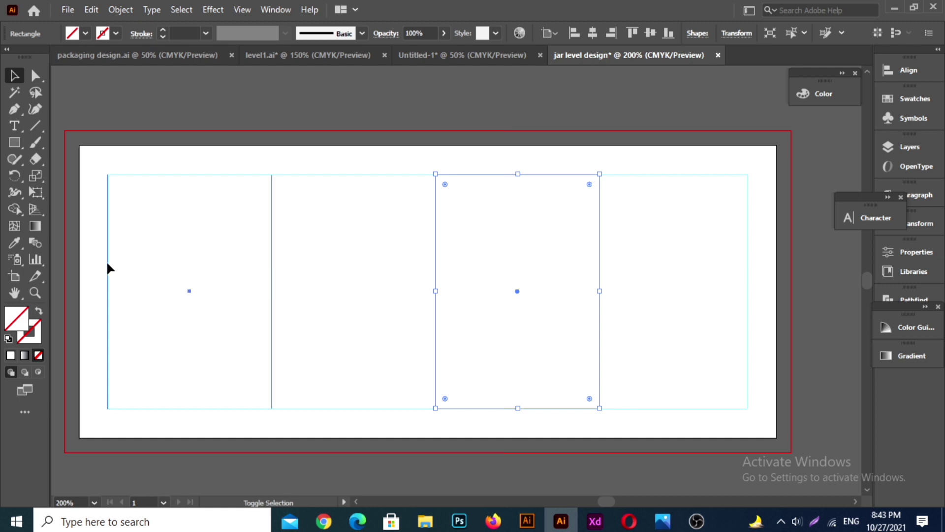
shift+click(288, 178)
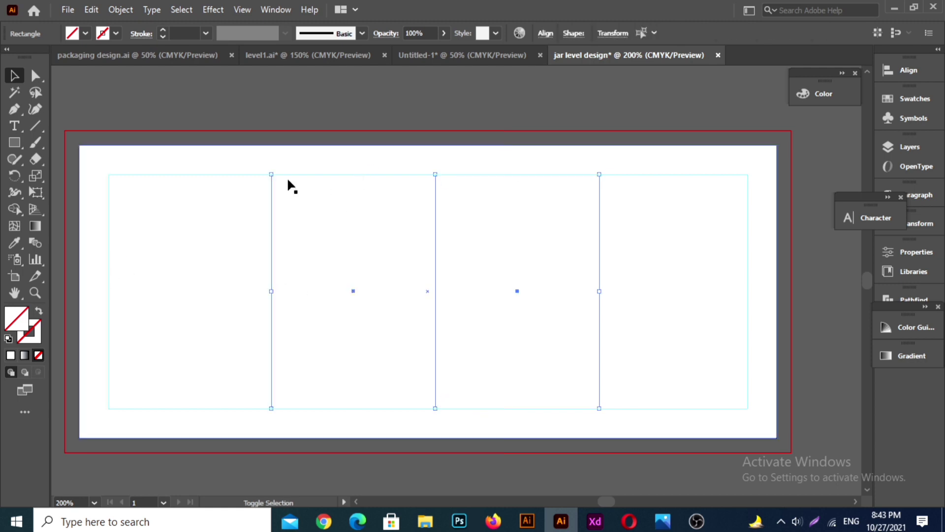
shift+click(221, 176)
drag(601, 291, 747, 280)
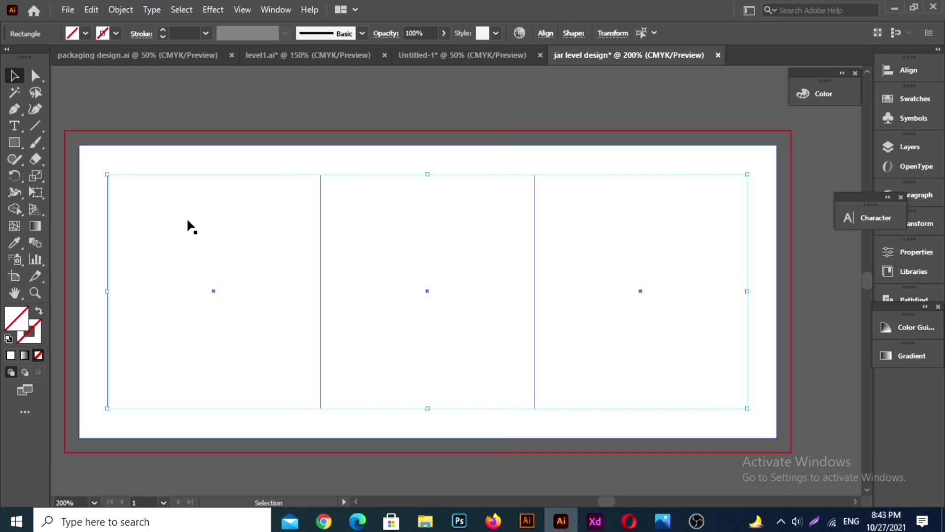
Step: Align the outer left edge of the three selected columns exactly with the left guide
scroll(172, 274, up, 1)
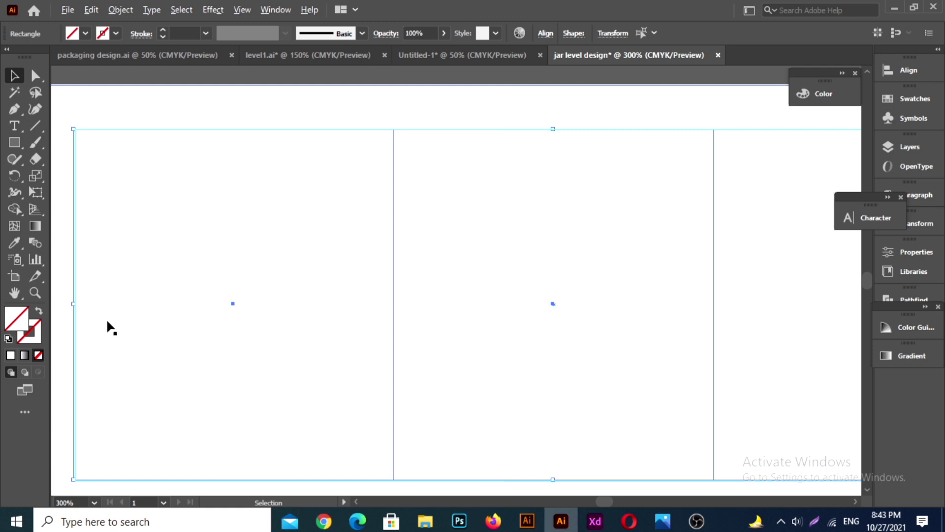
drag(73, 304, 77, 302)
scroll(57, 299, up, 6)
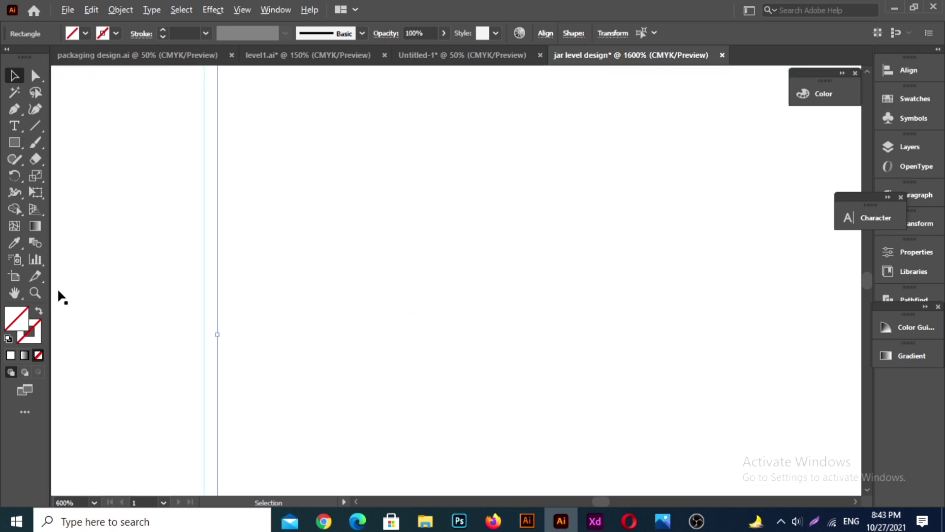
drag(217, 334, 204, 334)
scroll(253, 304, down, 6)
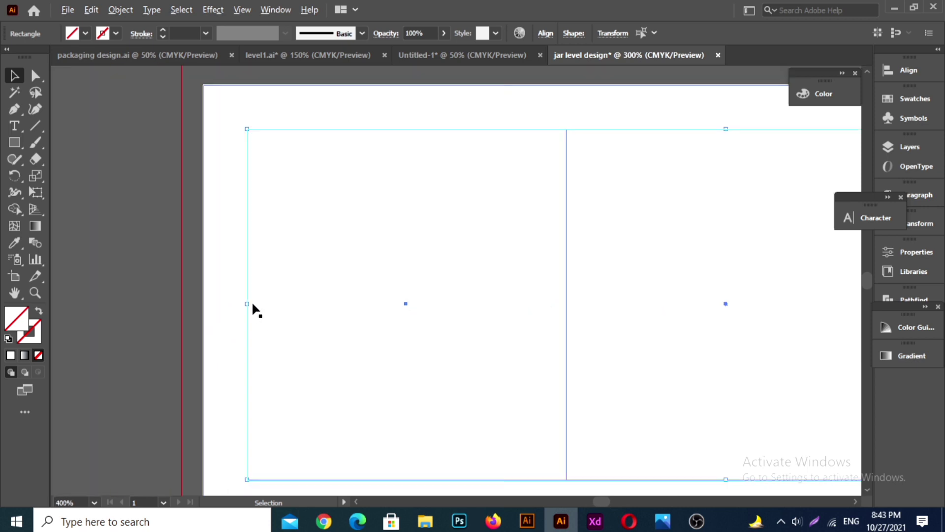
key(a)
scroll(254, 304, right, 3)
scroll(281, 295, down, 2)
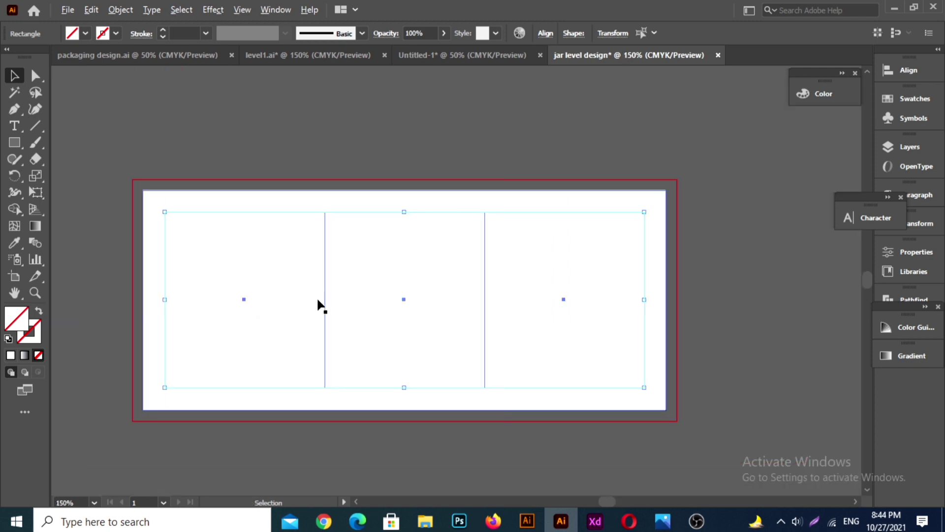
Step: Give the three columns a 0.25 pt black stroke and deselect them
scroll(189, 154, up, 1)
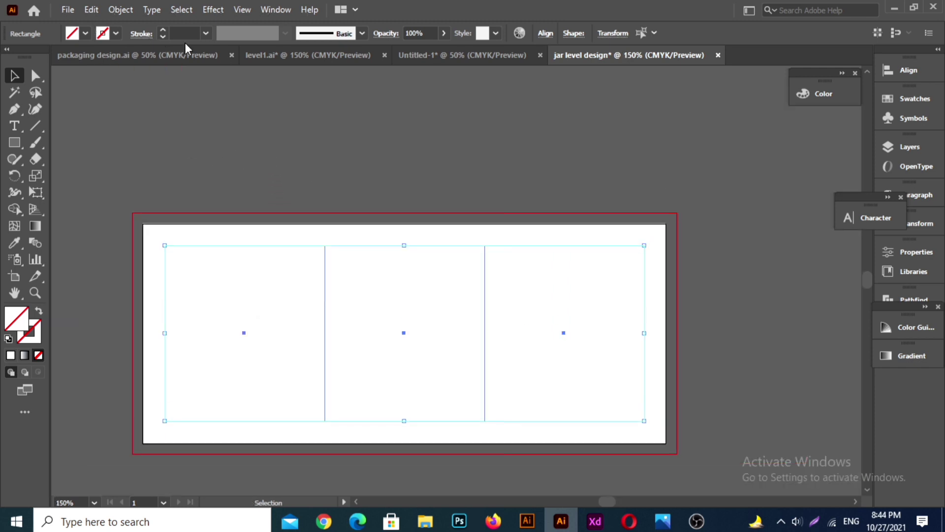
click(206, 33)
click(222, 64)
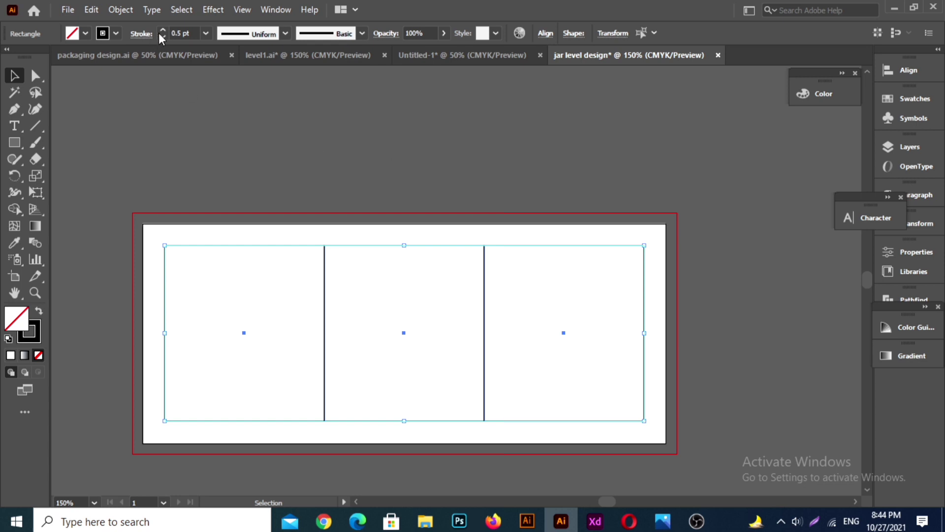
click(206, 33)
click(222, 44)
click(256, 177)
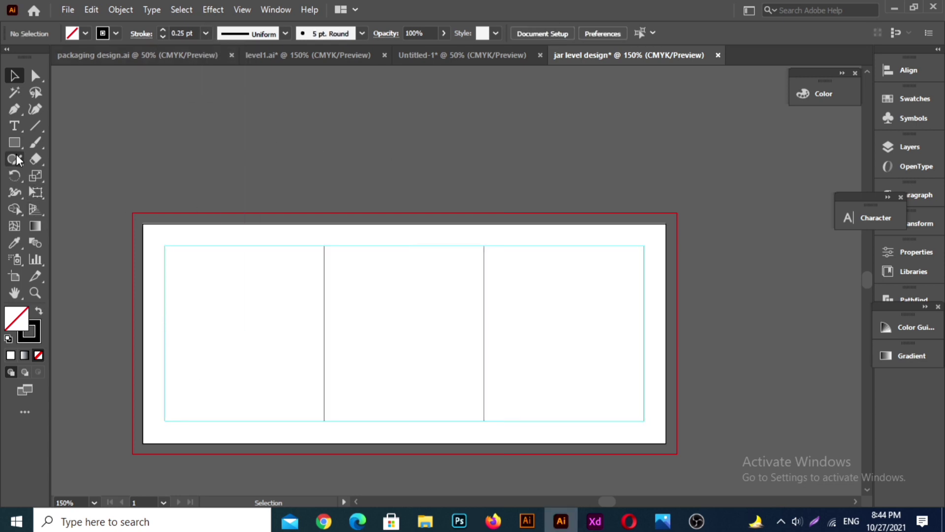
Step: Create an unfilled rectangle 0.25 in wide and 2 in high
key(m)
click(348, 167)
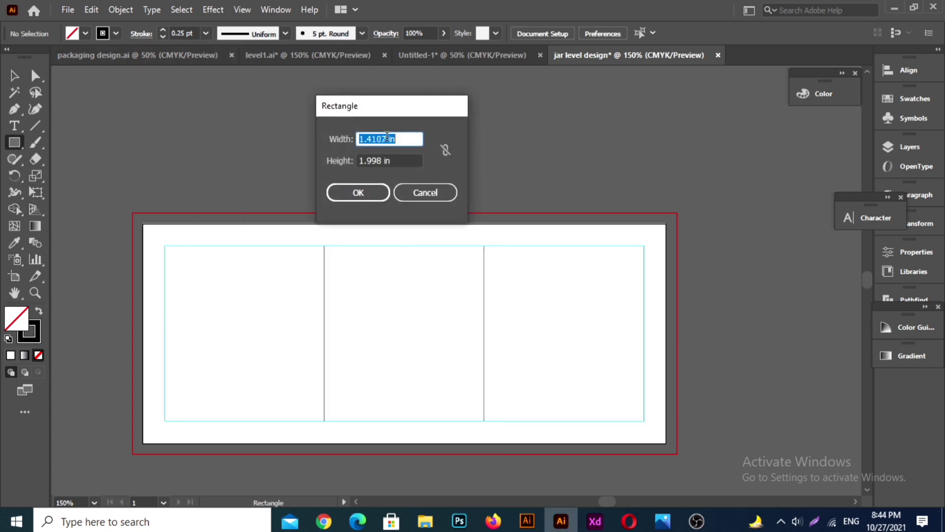
drag(387, 137, 339, 144)
key(BackSpace)
text(.25)
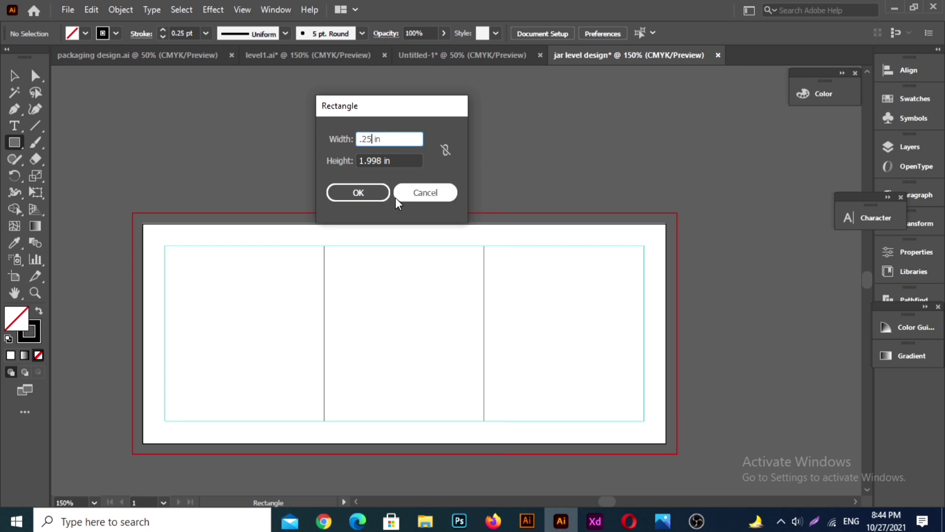
key(Tab)
text(2)
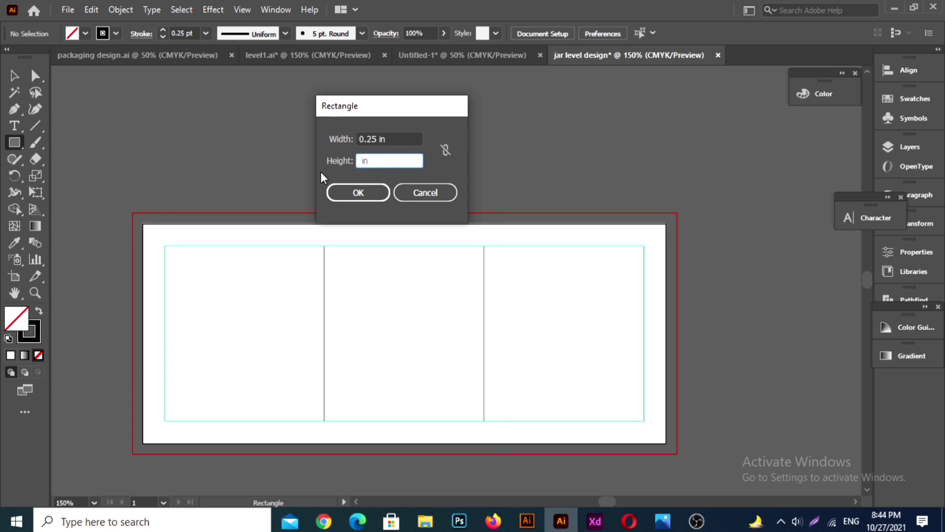
click(361, 195)
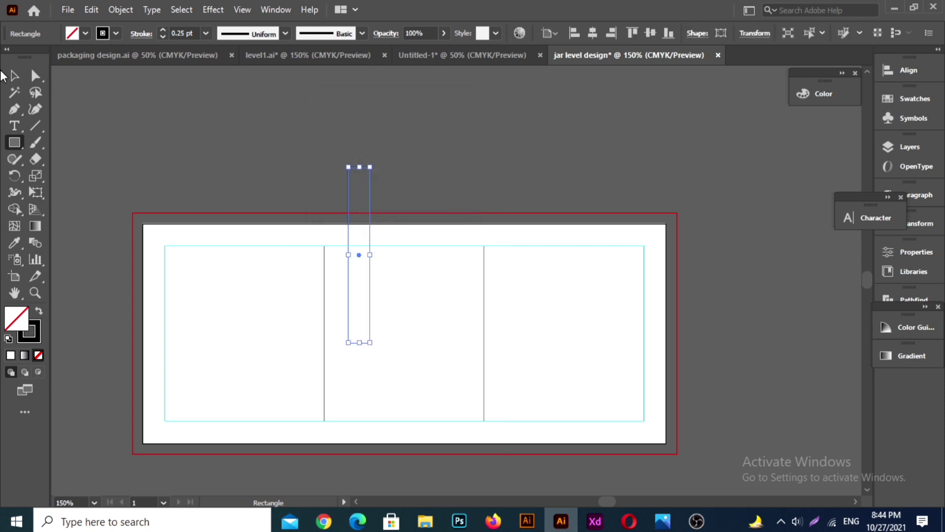
Step: Center the narrow rectangle on the first column divider within the margin guides and duplicate it onto the second divider
click(12, 75)
drag(369, 257, 335, 317)
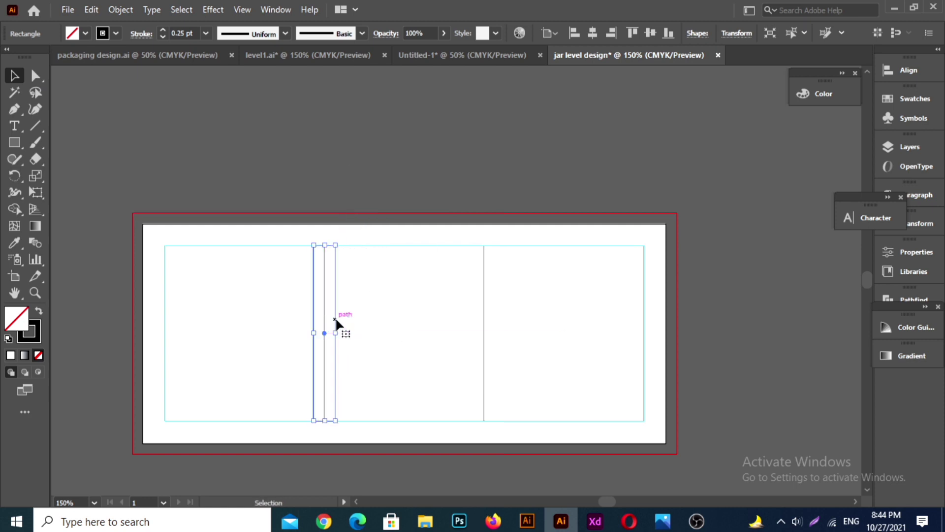
scroll(329, 312, up, 1)
scroll(330, 311, down, 3)
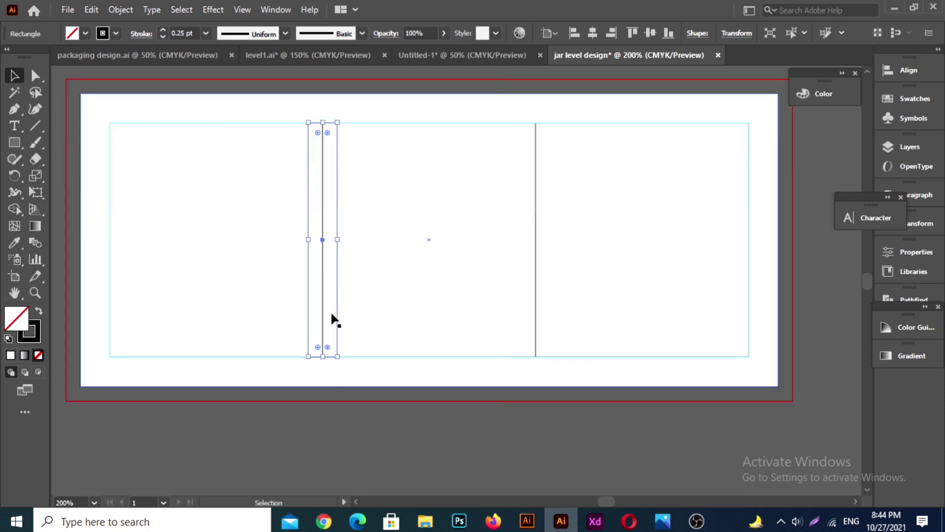
click(353, 447)
drag(337, 284, 554, 302)
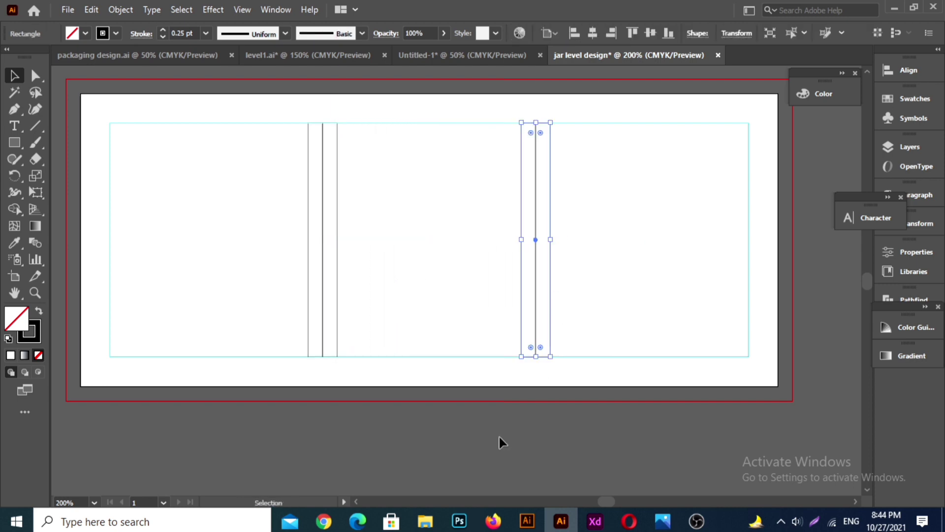
click(498, 435)
Step: Select both narrow strips together with the three column rectangles and convert them all into guides
click(337, 274)
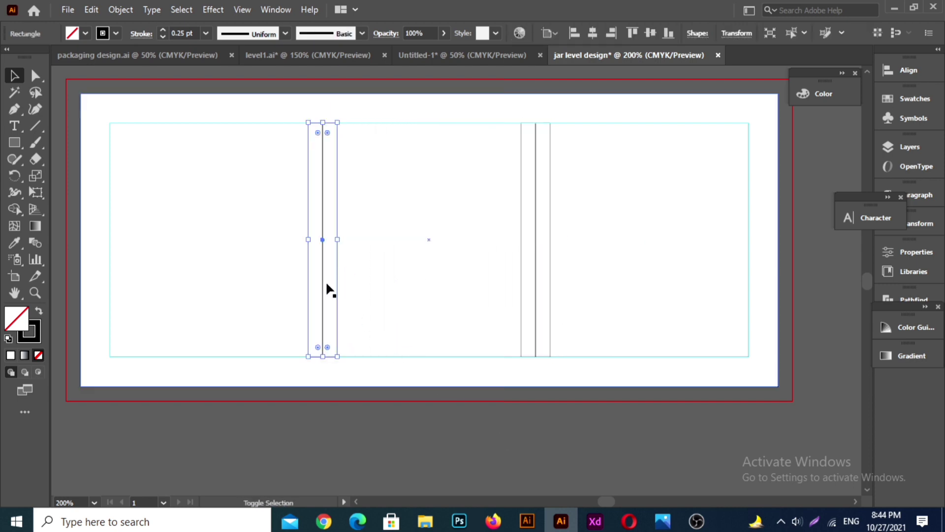
shift+click(323, 282)
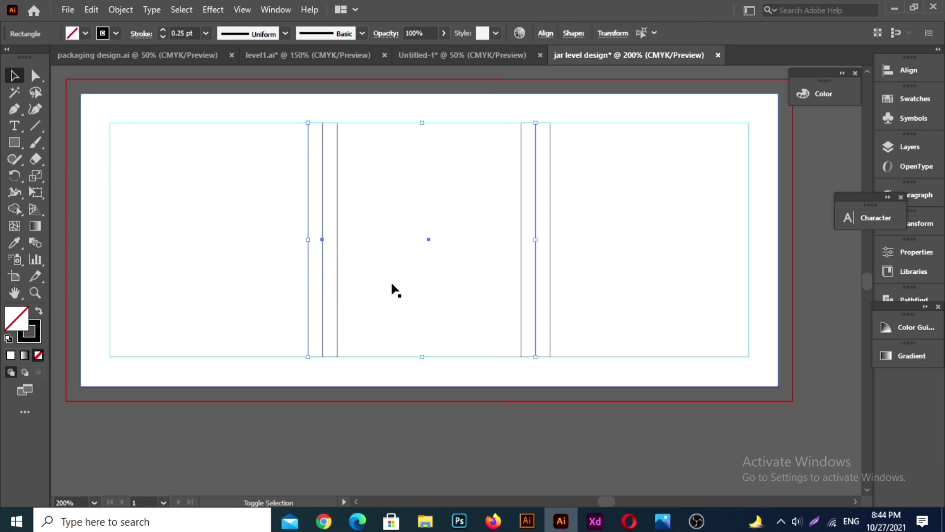
shift+click(536, 254)
shift+click(747, 226)
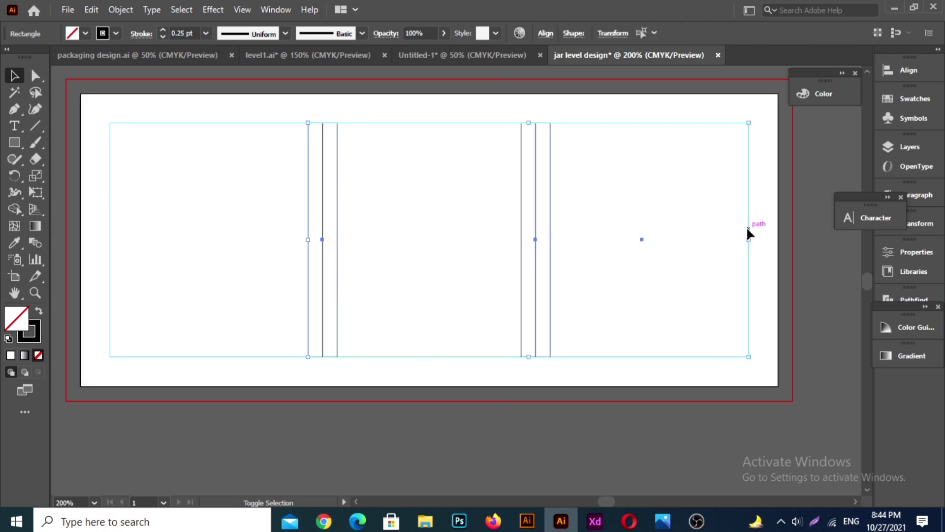
shift+click(106, 211)
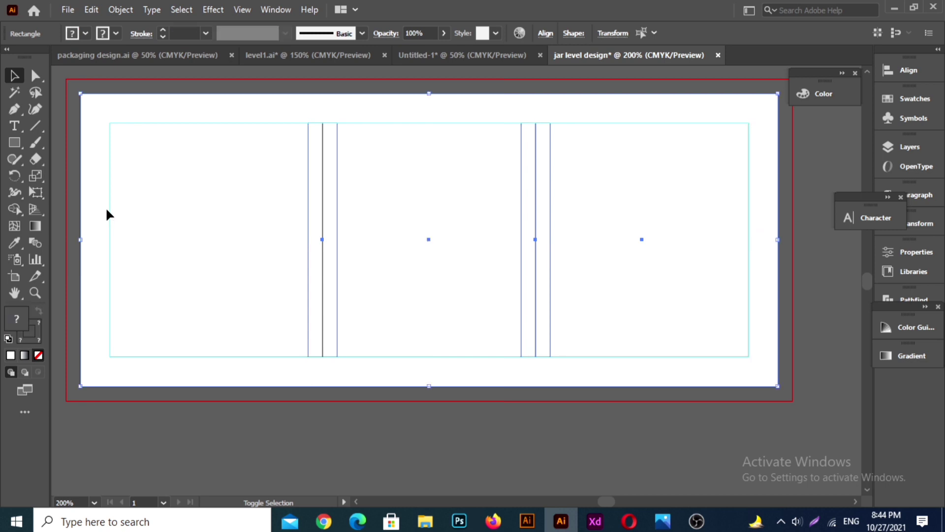
shift+click(100, 221)
shift+click(109, 219)
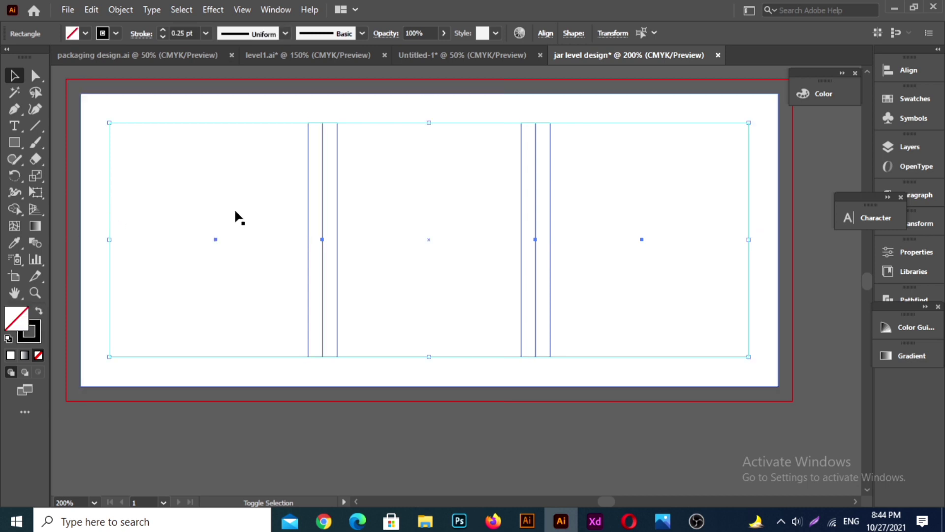
right_click(436, 149)
click(480, 331)
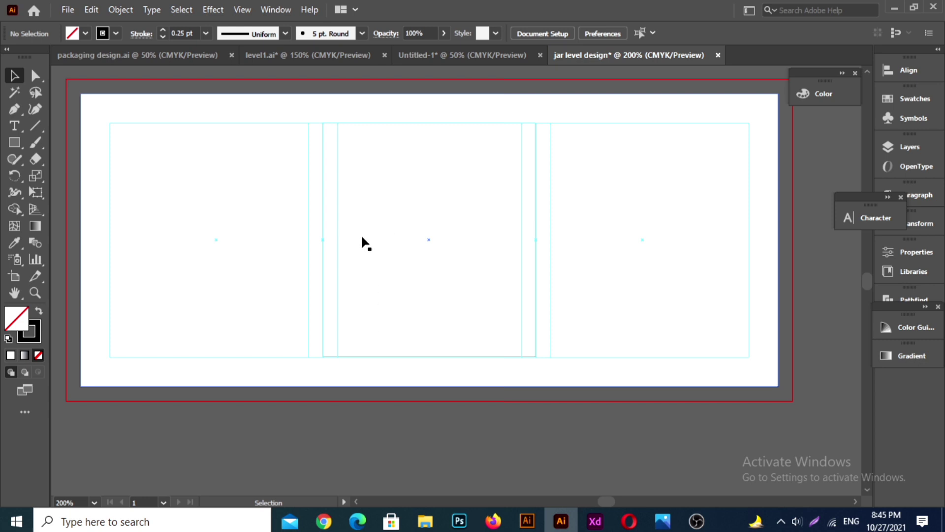
Step: Enlarge the white background rectangle from its center so that it reaches the red bleed line on all sides
click(14, 109)
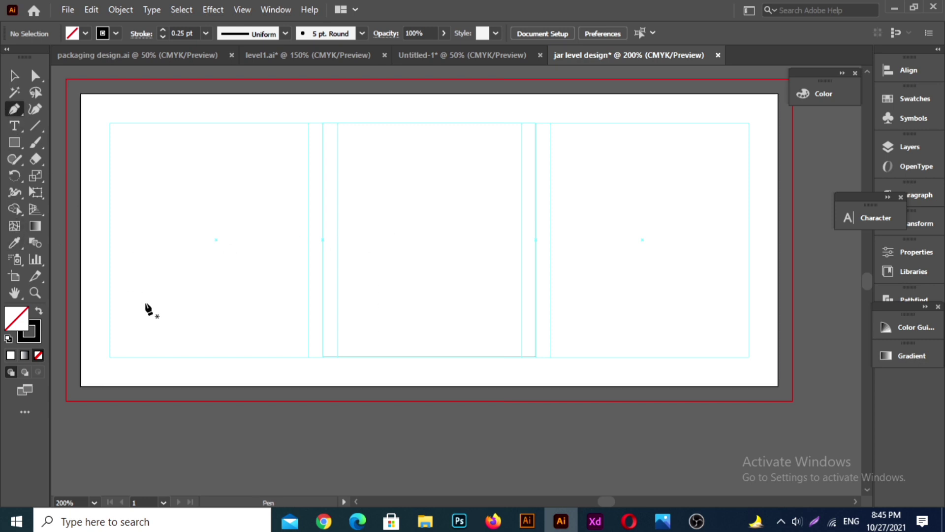
click(14, 76)
click(112, 189)
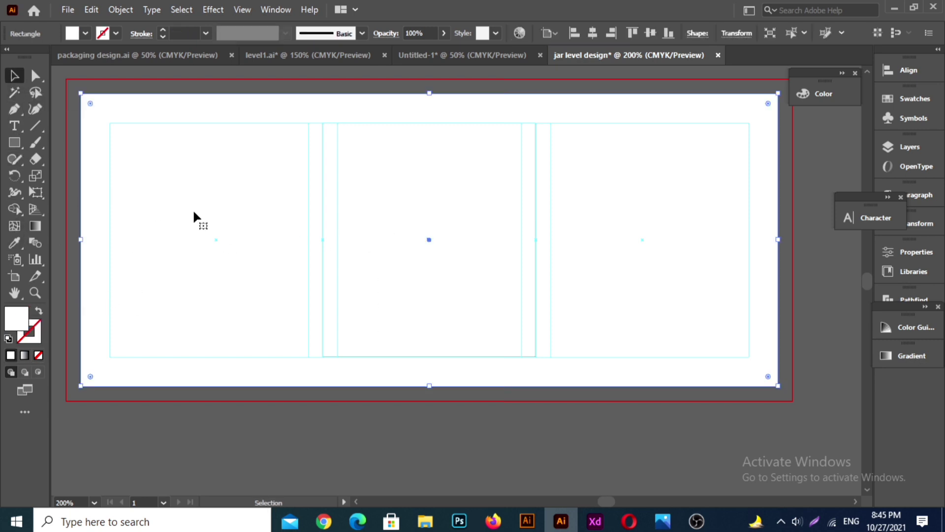
scroll(744, 121, right, 2)
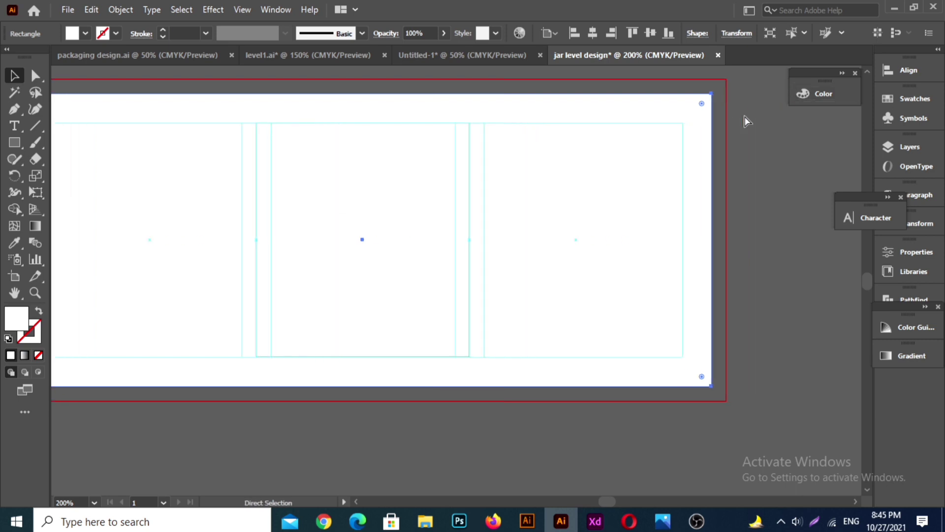
scroll(743, 115, left, 1)
scroll(734, 116, up, 1)
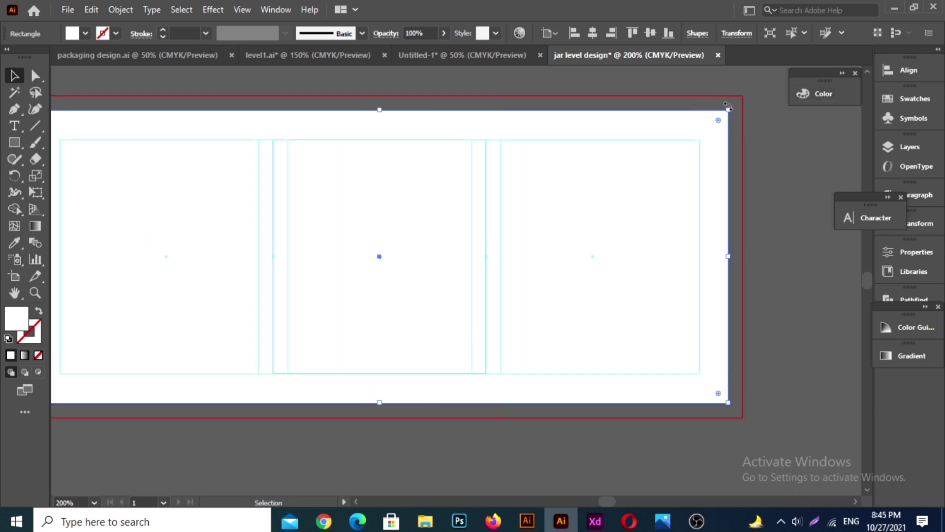
drag(729, 110, 743, 97)
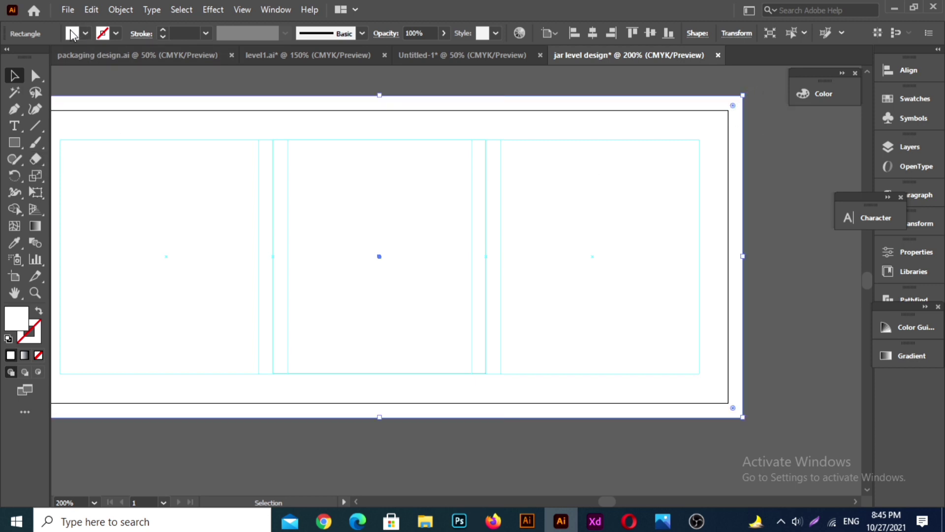
Step: Fill the enlarged background rectangle with black
click(72, 33)
click(44, 61)
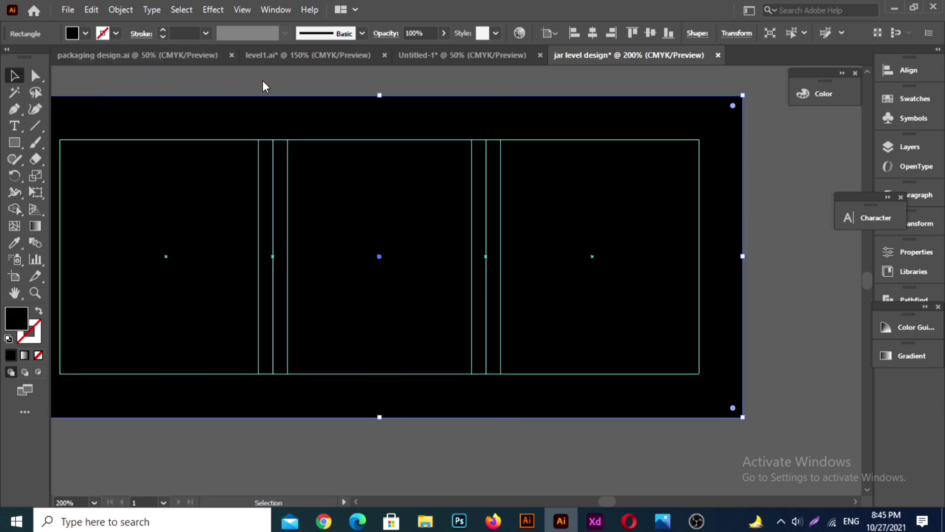
scroll(345, 226, left, 4)
scroll(455, 229, up, 2)
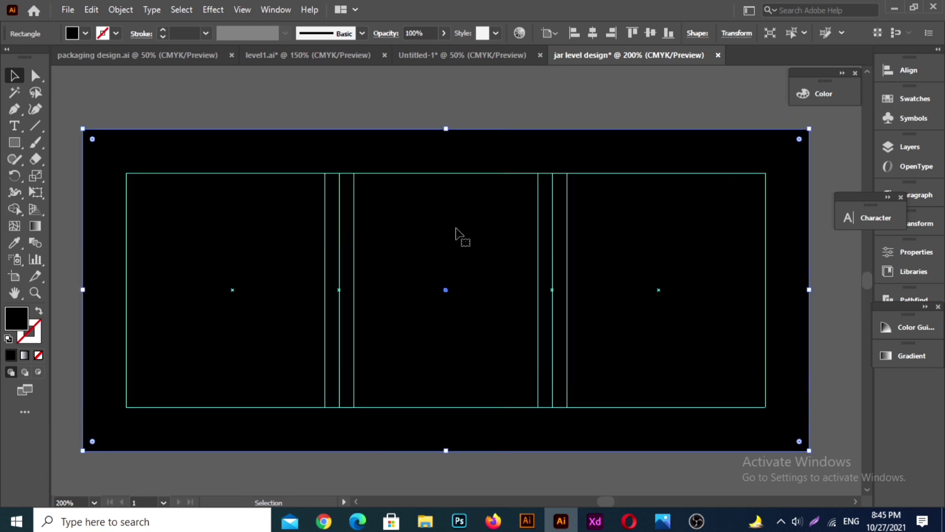
Step: Bring the leaf pattern artwork from the Untitled-1 document into the jar label and fit it over the black background
click(486, 52)
drag(416, 245, 581, 57)
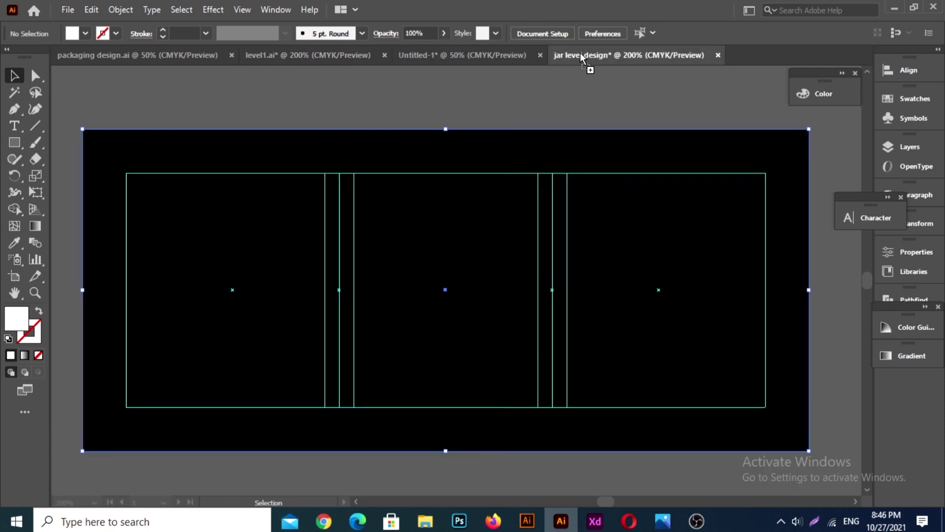
drag(445, 55, 374, 214)
click(570, 486)
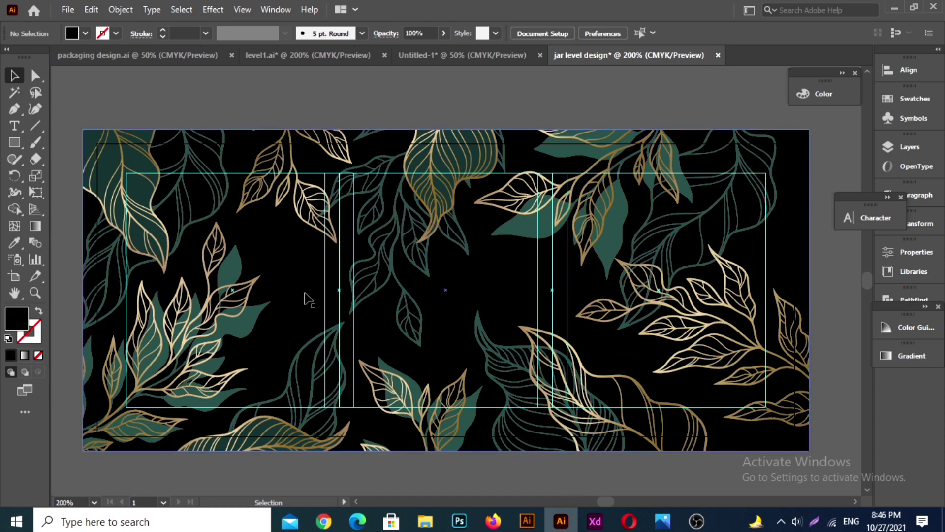
Step: Lower the leaf artwork's opacity to 10% and lock it together with the black background
click(426, 195)
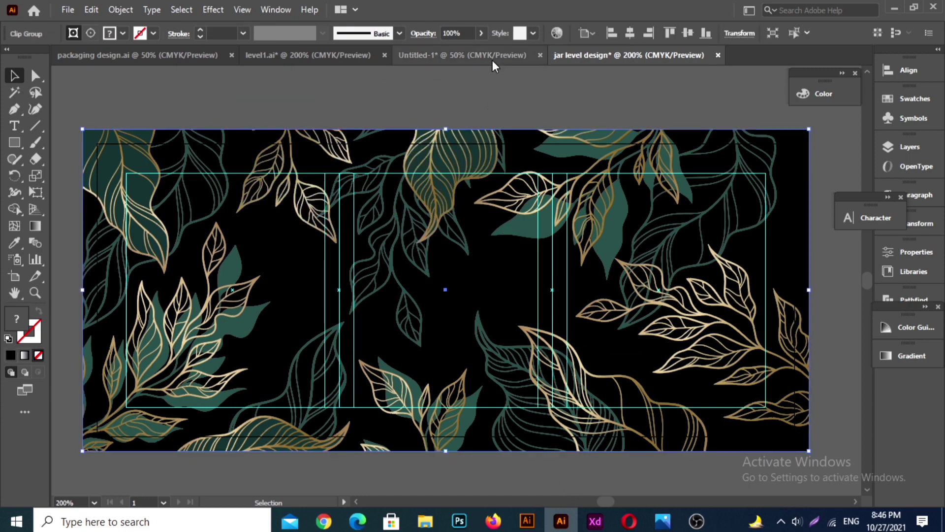
click(482, 33)
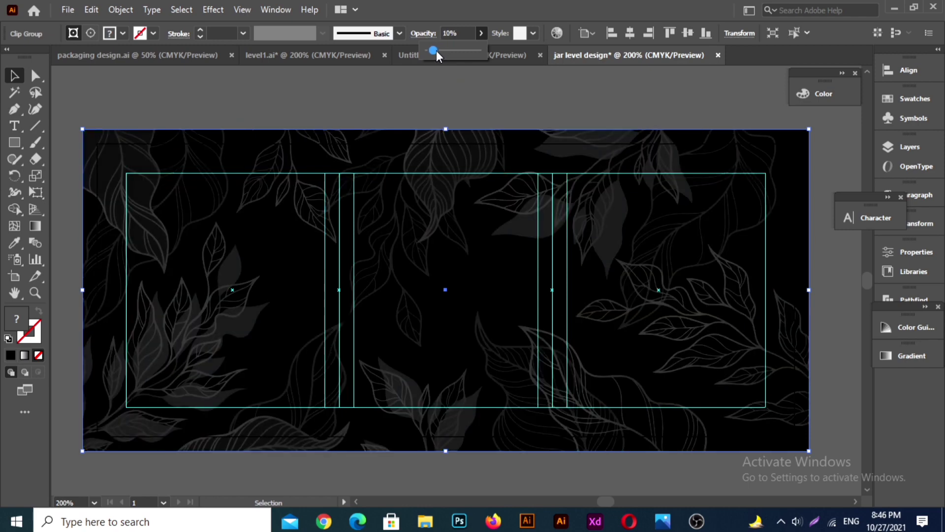
click(488, 95)
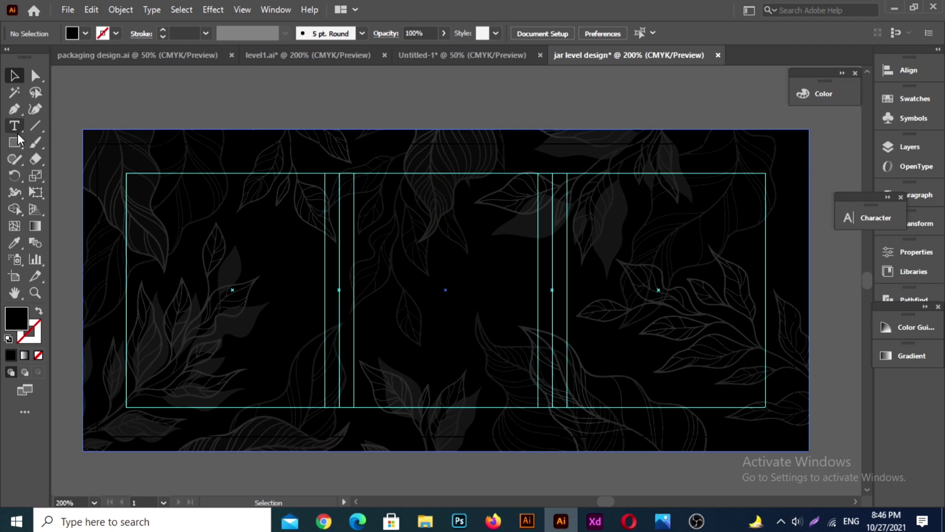
drag(230, 191, 240, 201)
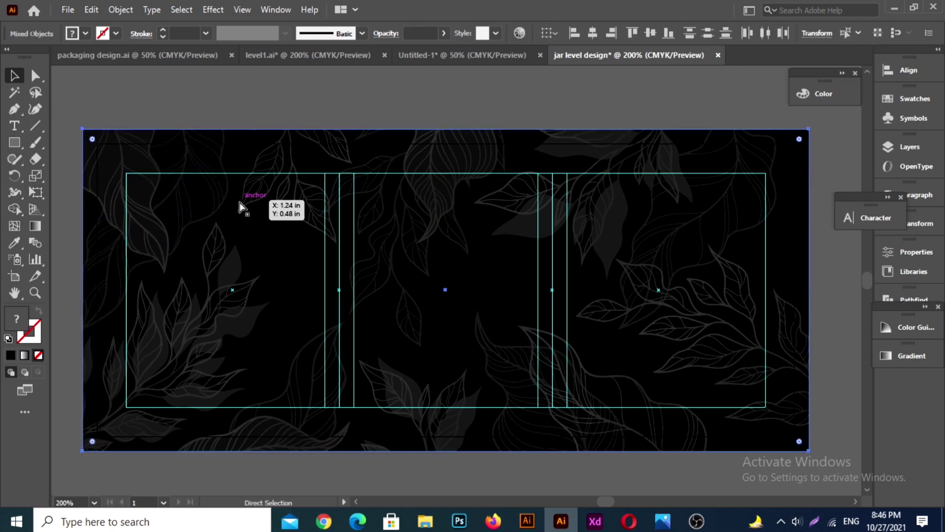
key(ctrl+2)
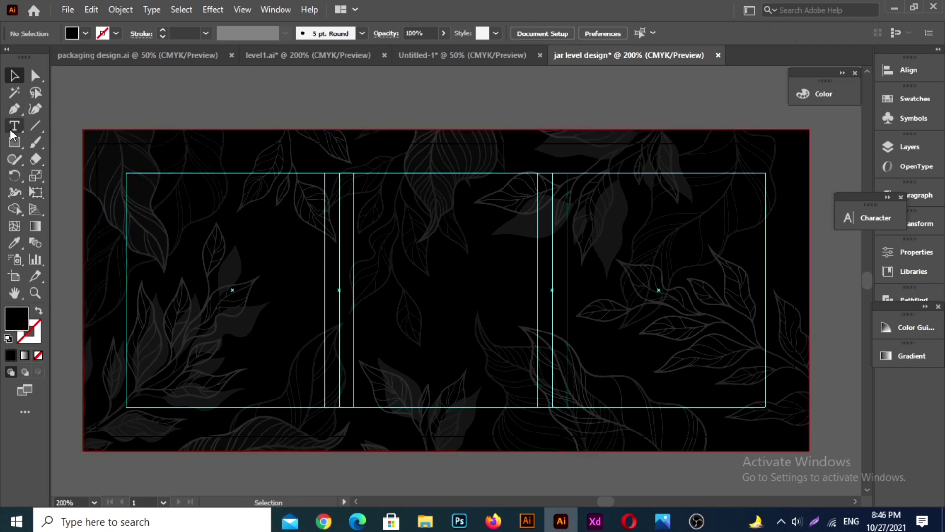
Step: Draw a horizontal line across the full label width slightly below the middle and give it a white stroke
click(15, 108)
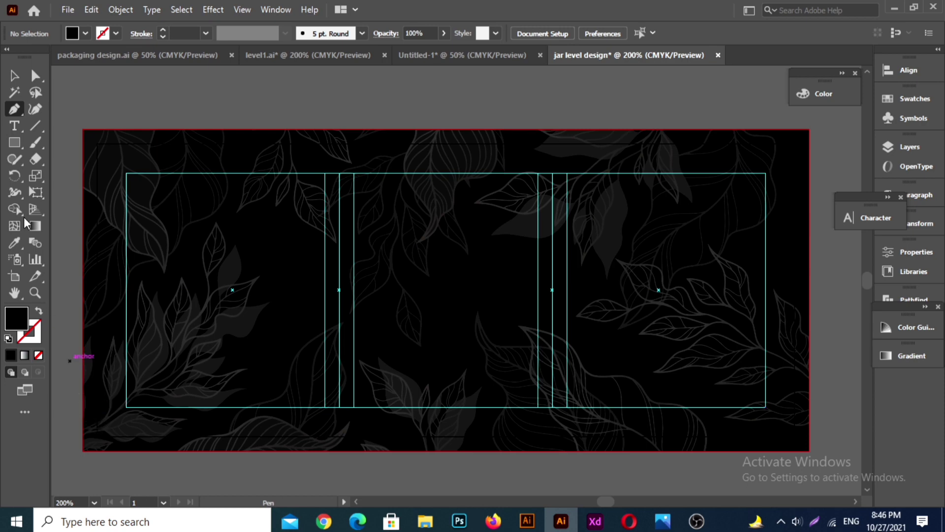
click(35, 129)
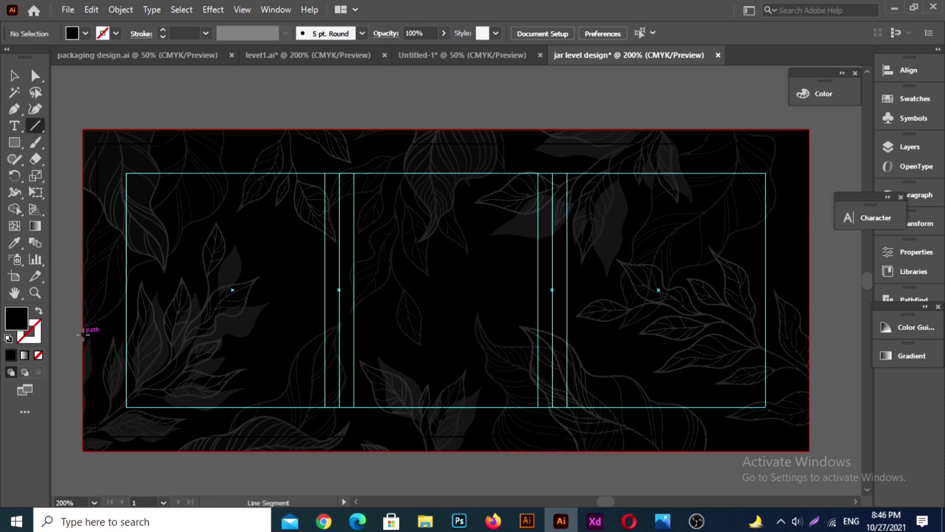
drag(83, 326, 804, 332)
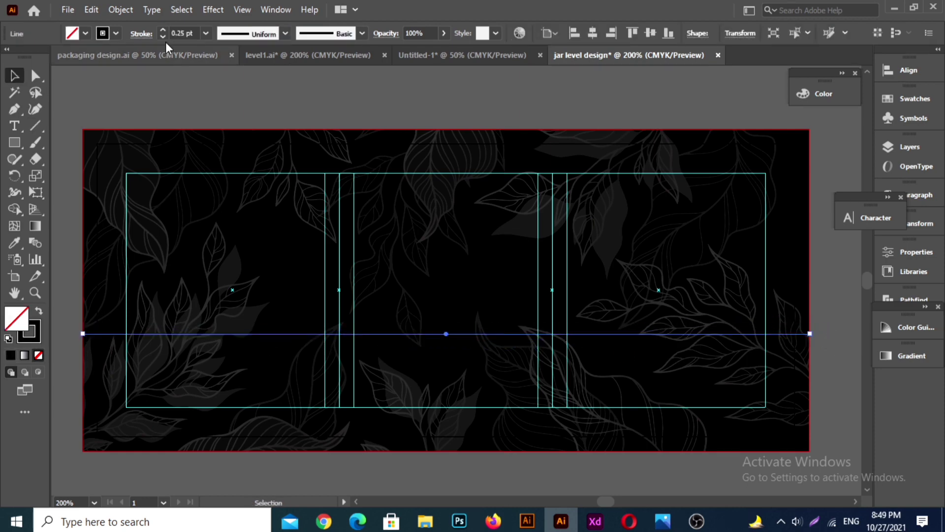
click(102, 33)
click(27, 56)
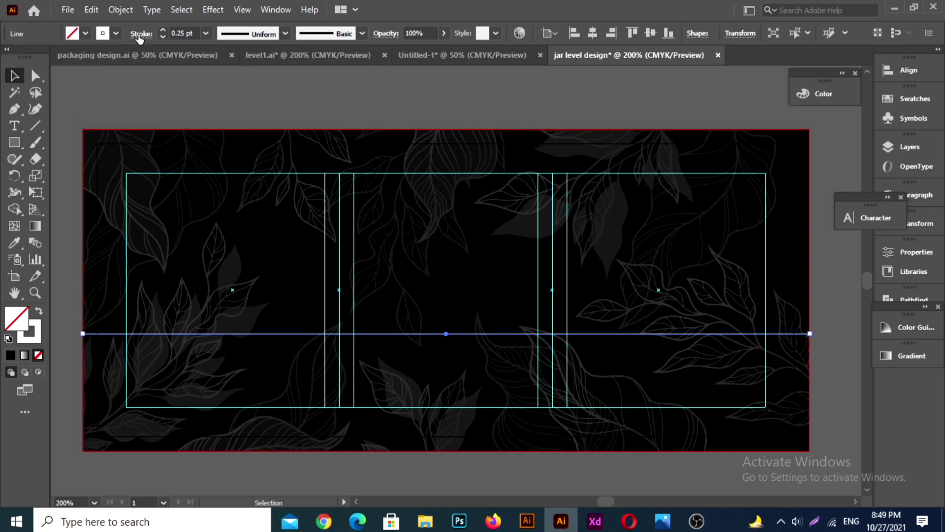
Step: Try expanding the fill and stroke of the horizontal line, and undo the expansion
click(120, 10)
click(178, 169)
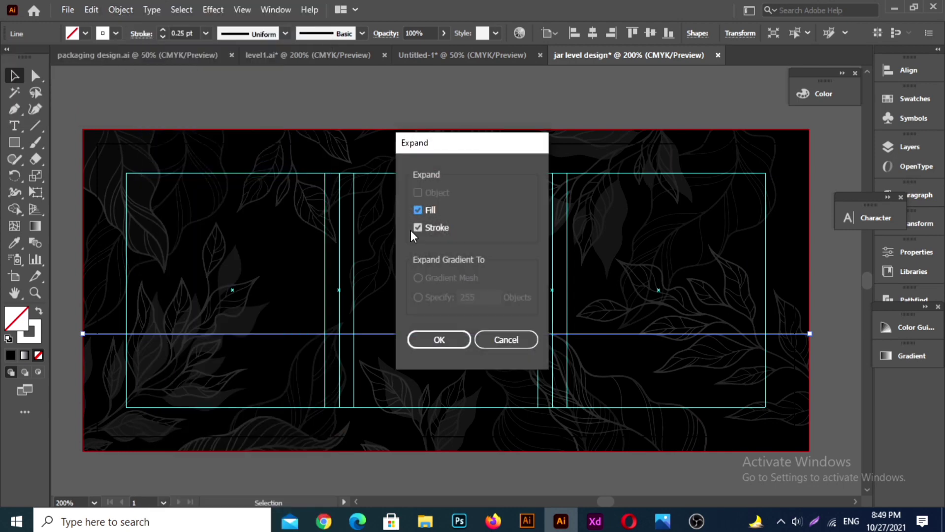
click(433, 339)
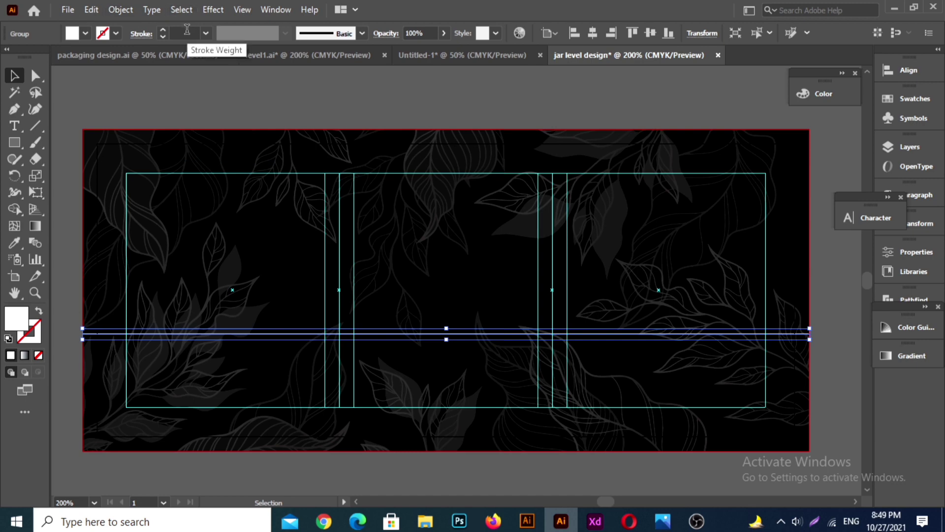
key(ctrl+z)
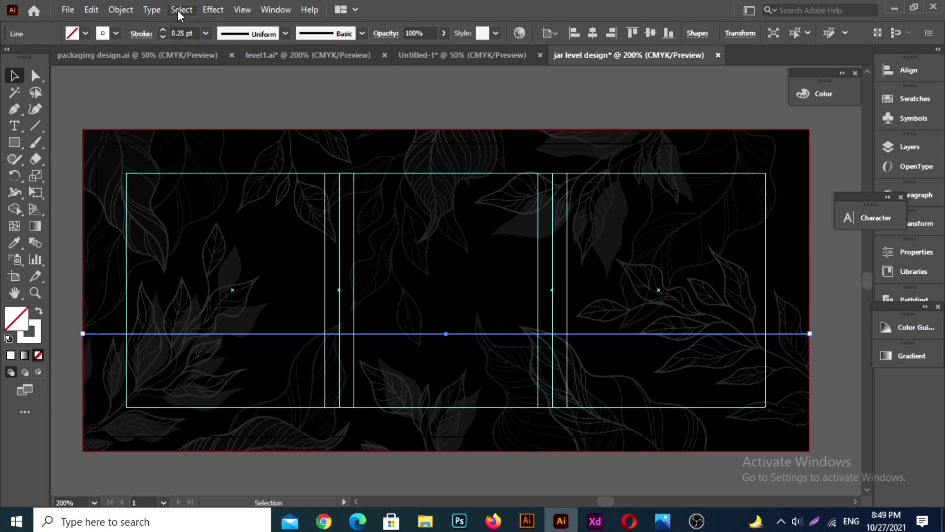
Step: Apply a Zig Zag effect to the horizontal line with absolute size, 5 ridges per segment and smooth points
click(218, 11)
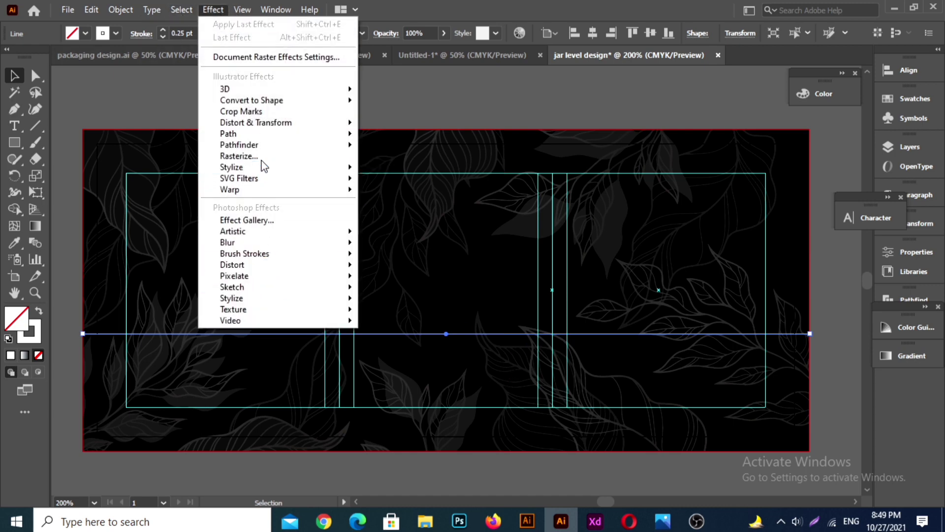
mouse_move(273, 127)
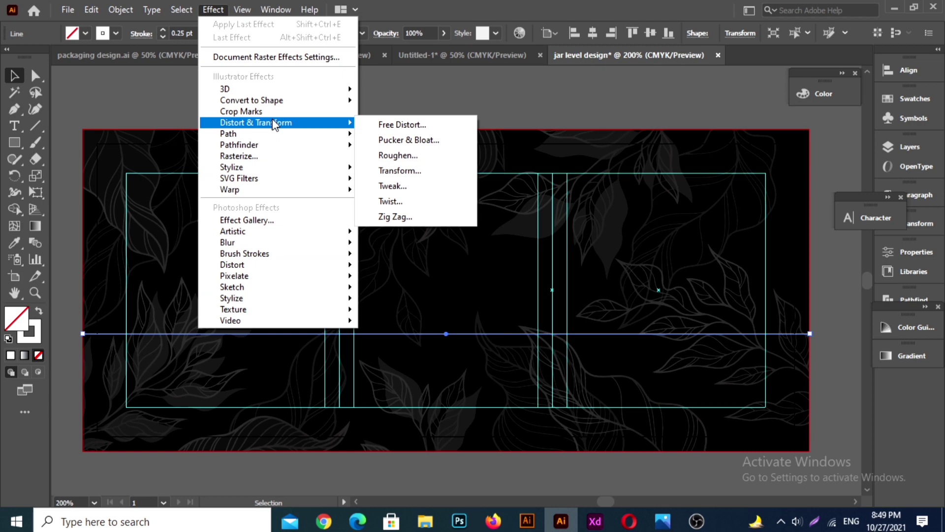
click(396, 218)
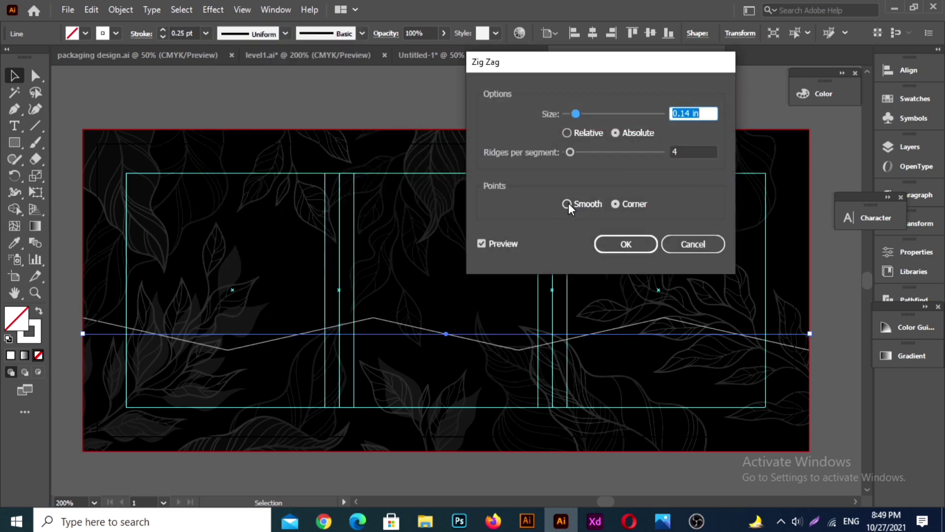
click(567, 204)
click(687, 152)
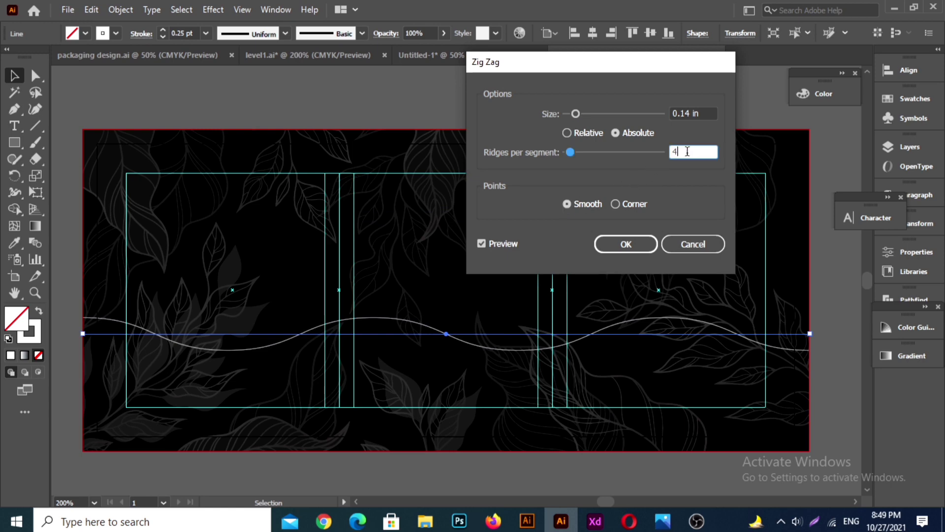
key(Up)
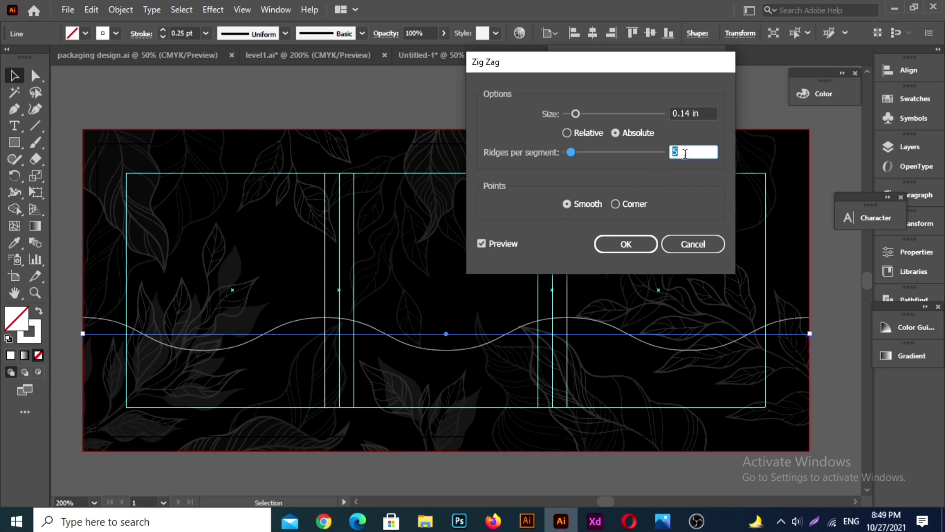
key(Up)
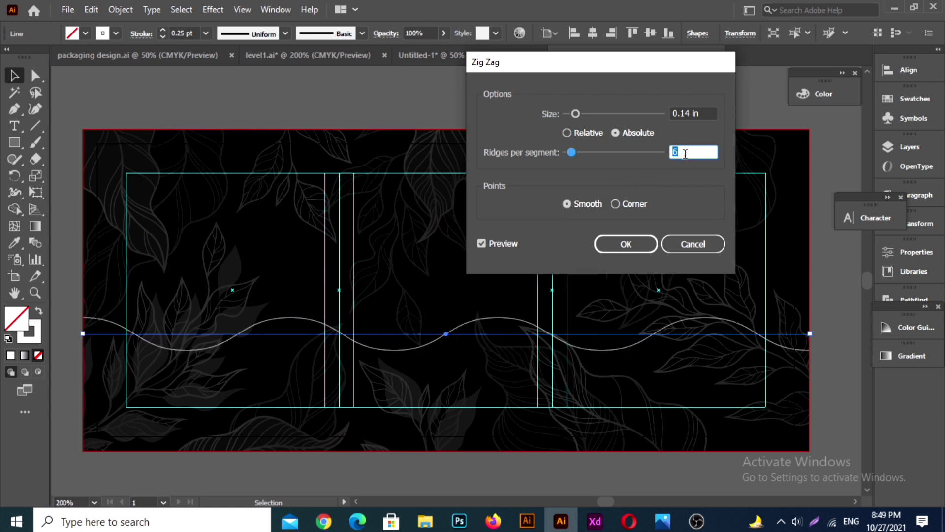
key(Down)
key(Down)
click(631, 246)
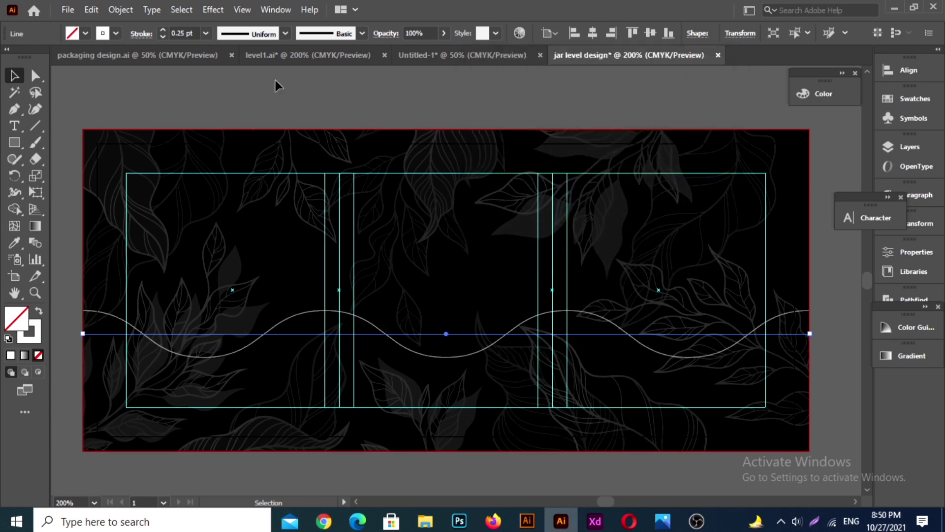
Step: Expand the appearance of the wavy line into an editable path and deselect it
click(121, 10)
click(182, 184)
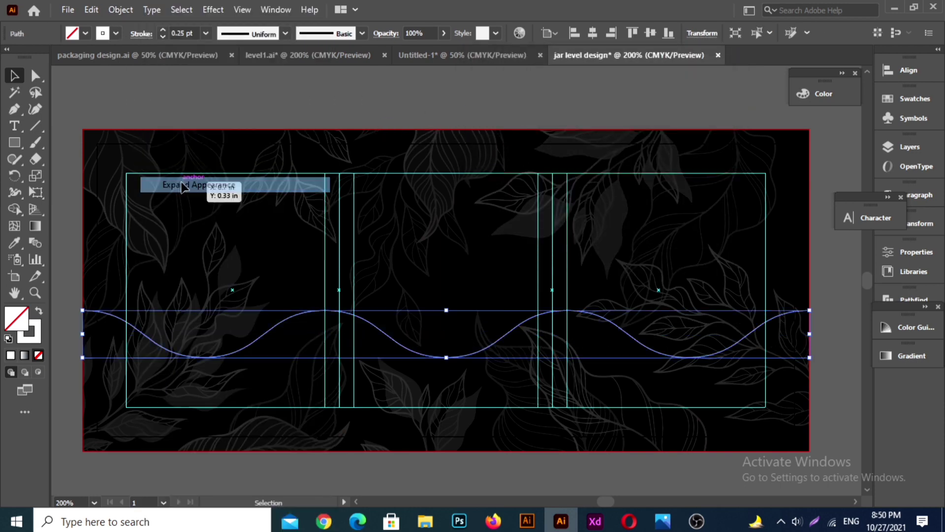
click(343, 113)
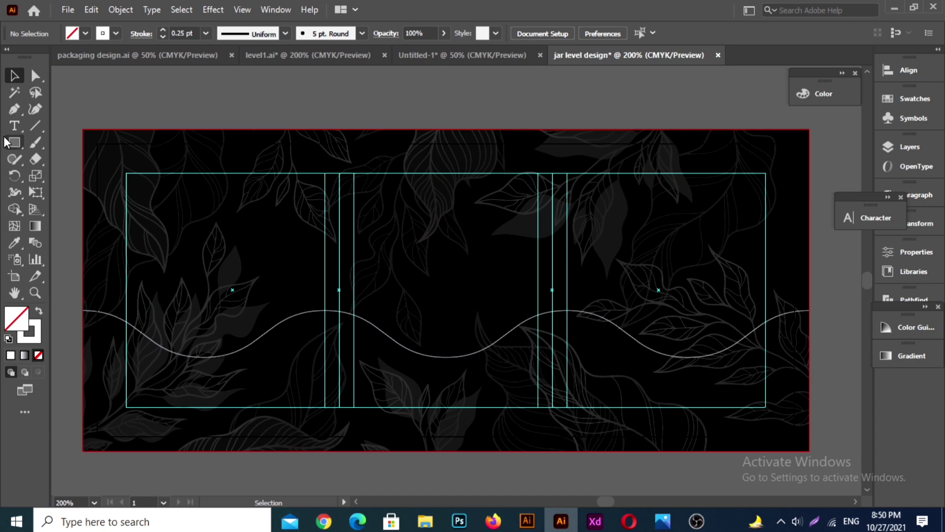
Step: Extend the wave path with the Pen tool from its left end straight down to the label's lower-left bleed corner
click(14, 109)
click(82, 310)
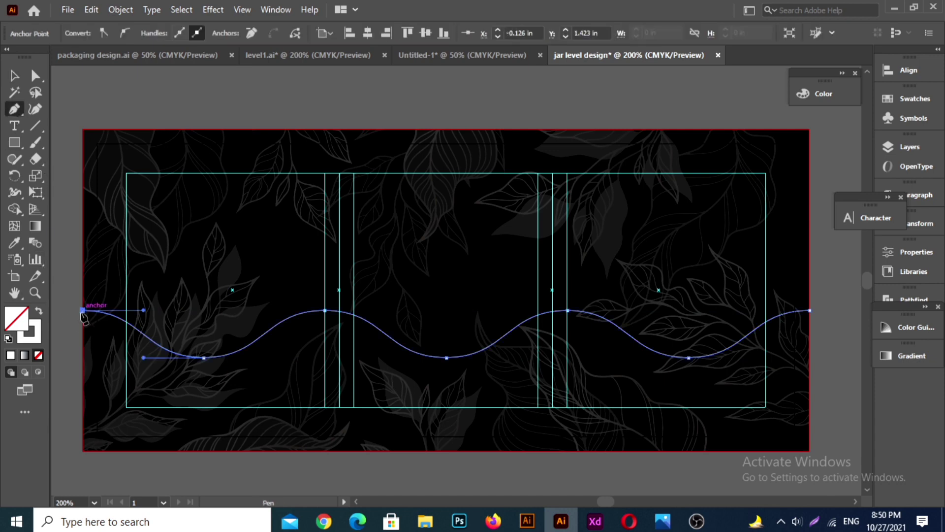
click(82, 450)
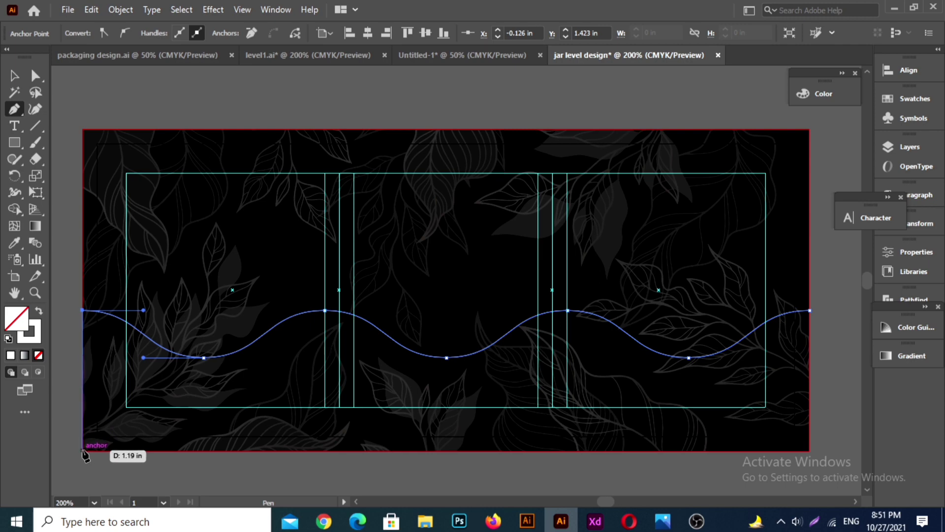
key(ctrl+z)
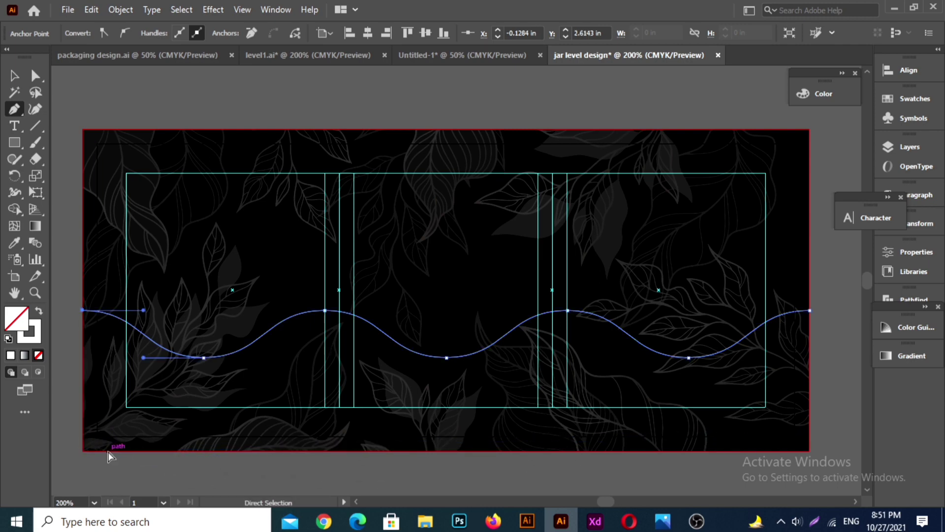
scroll(83, 456, up, 3)
scroll(83, 439, up, 2)
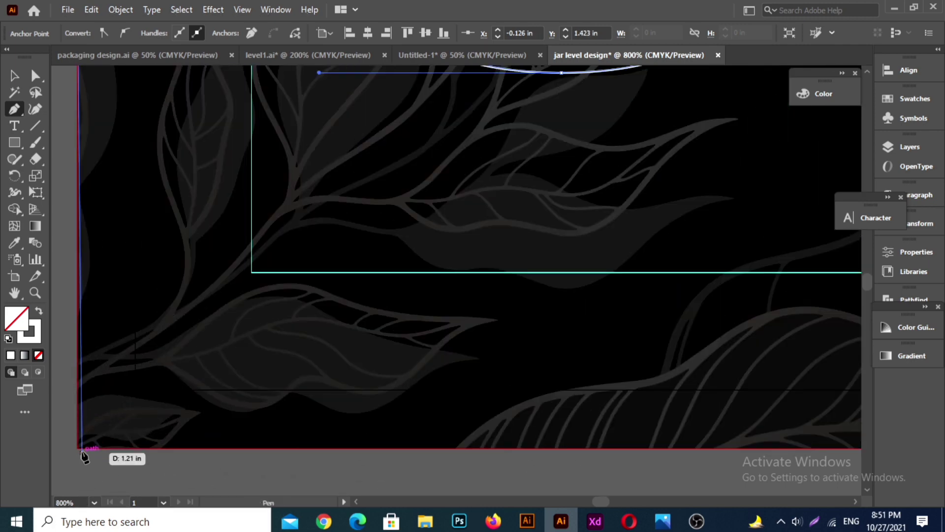
click(79, 439)
Step: Continue the path along the label's lower bleed edge to the lower-right corner and close it at the wave's right end
scroll(421, 459, right, 6)
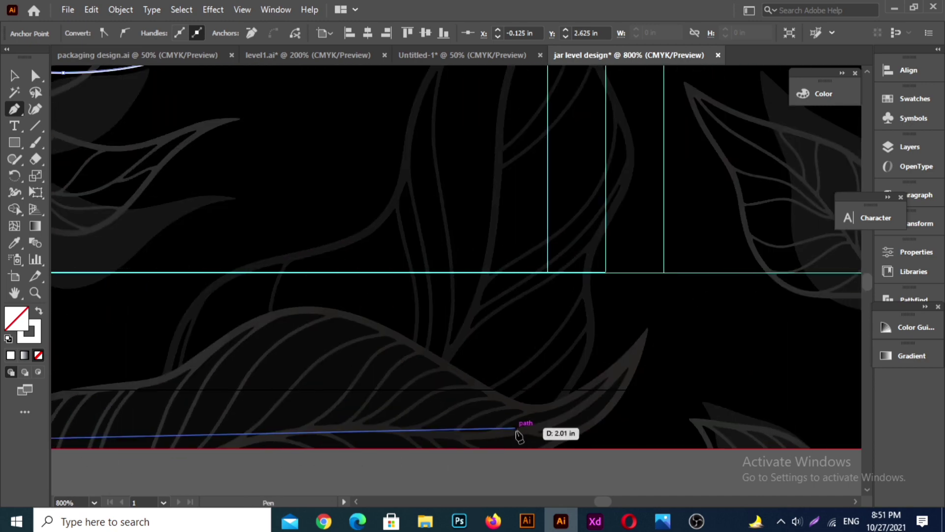
scroll(519, 436, down, 2)
scroll(543, 437, right, 5)
scroll(566, 431, right, 8)
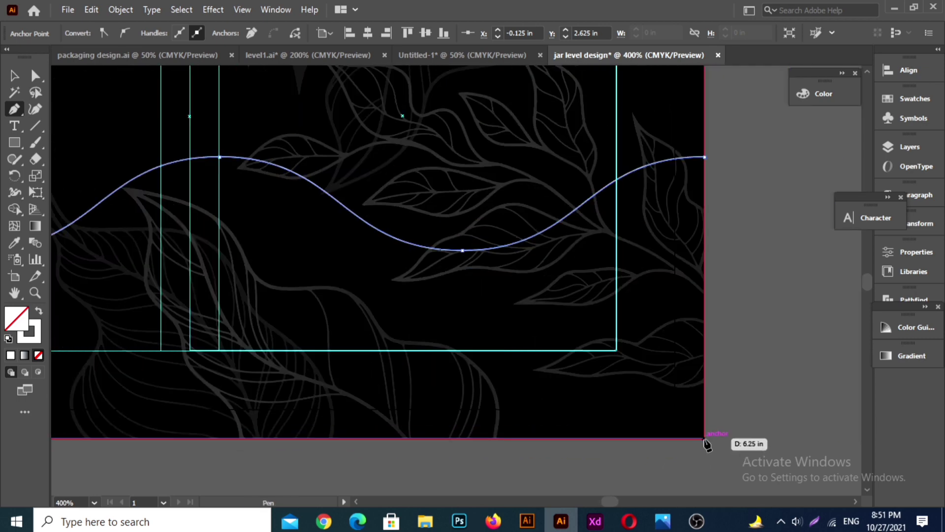
scroll(707, 445, up, 2)
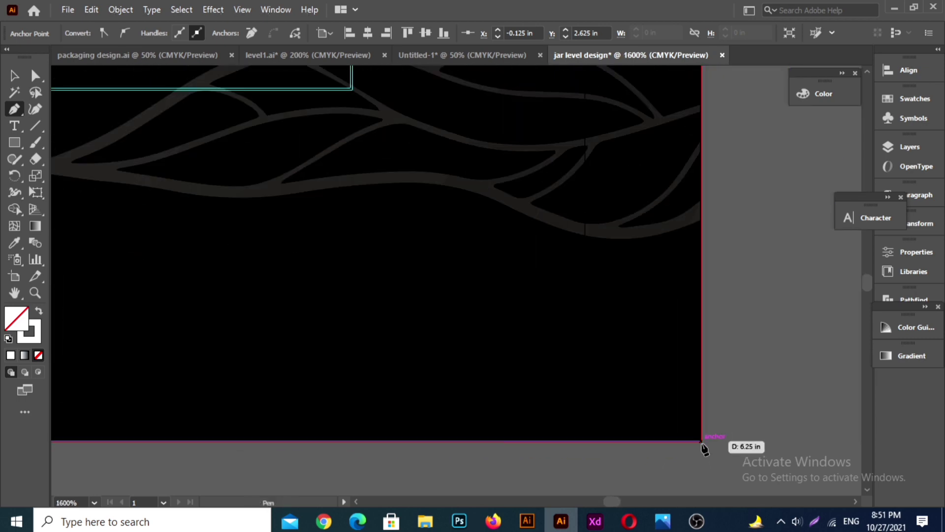
click(702, 442)
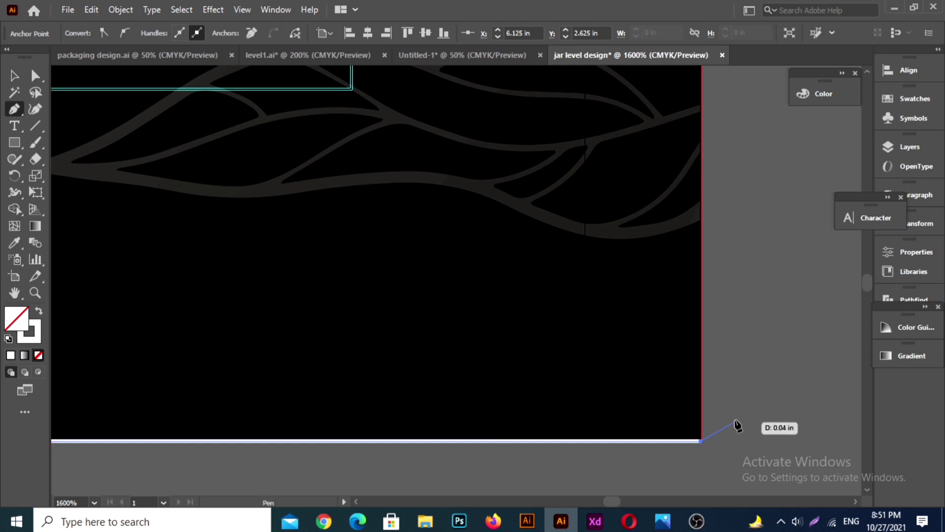
scroll(714, 369, up, 6)
scroll(714, 367, down, 3)
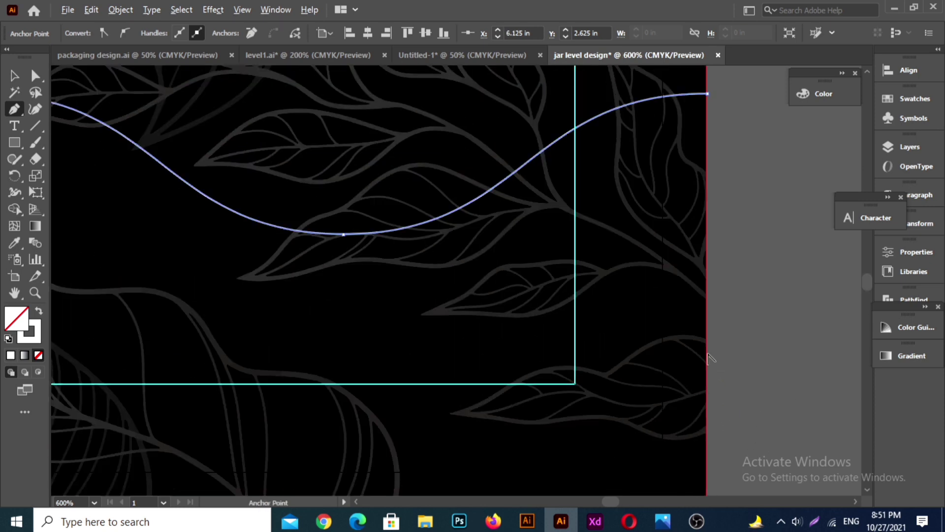
click(707, 94)
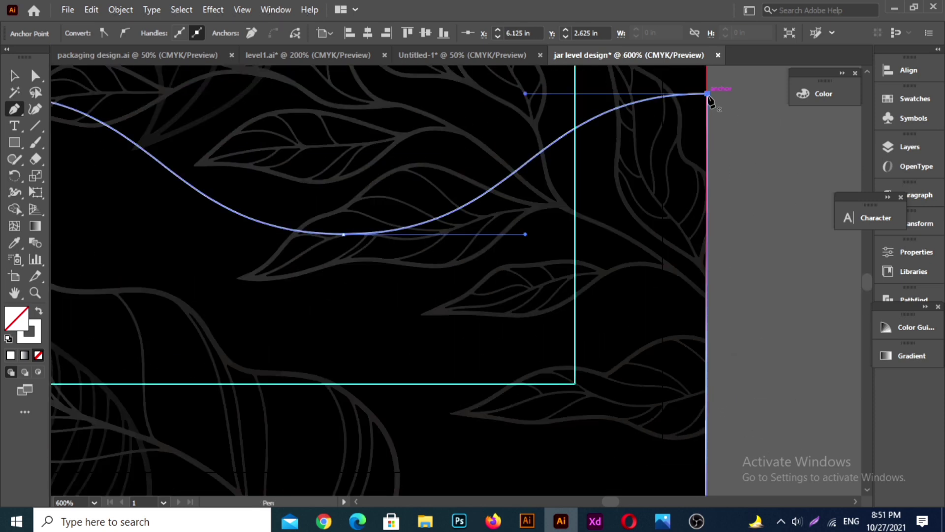
Step: Move the anchor at the wave's right end onto the label's right bleed edge and inspect the corner below it
scroll(716, 118, up, 6)
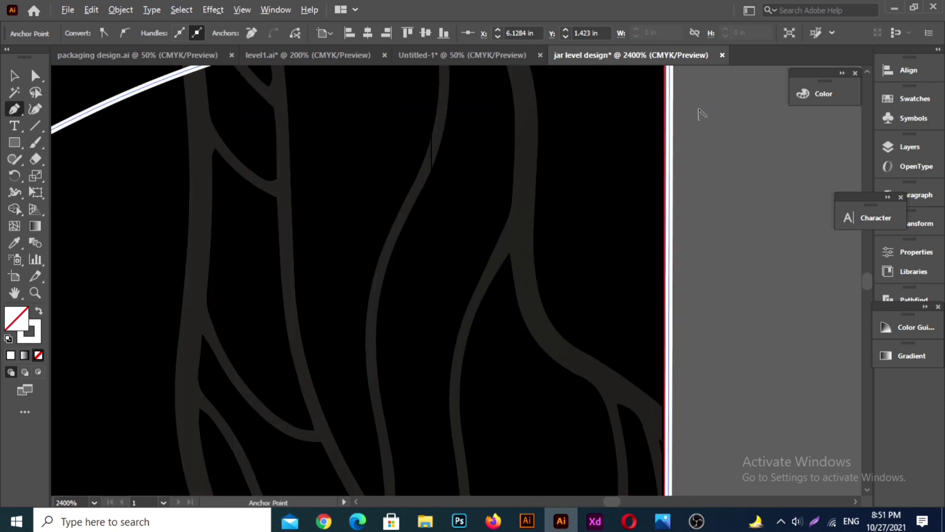
key(a)
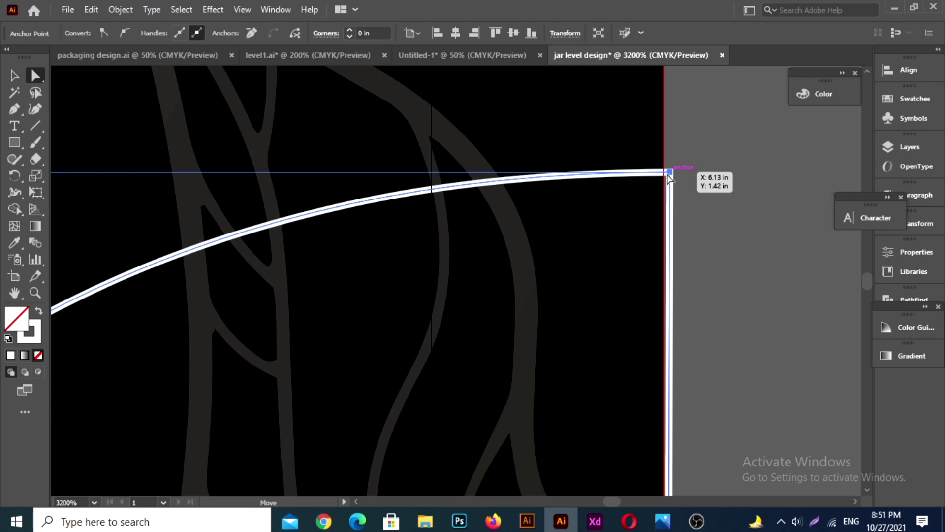
drag(670, 176, 664, 173)
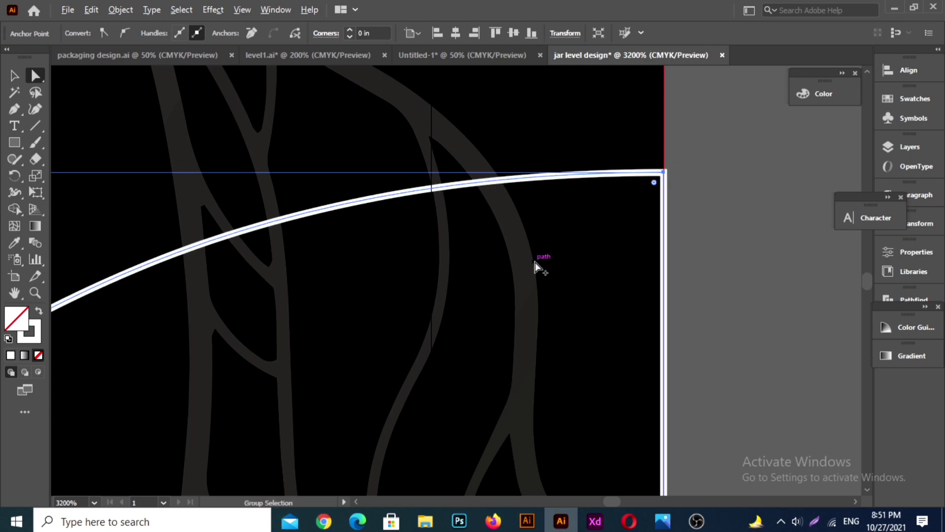
scroll(537, 266, down, 5)
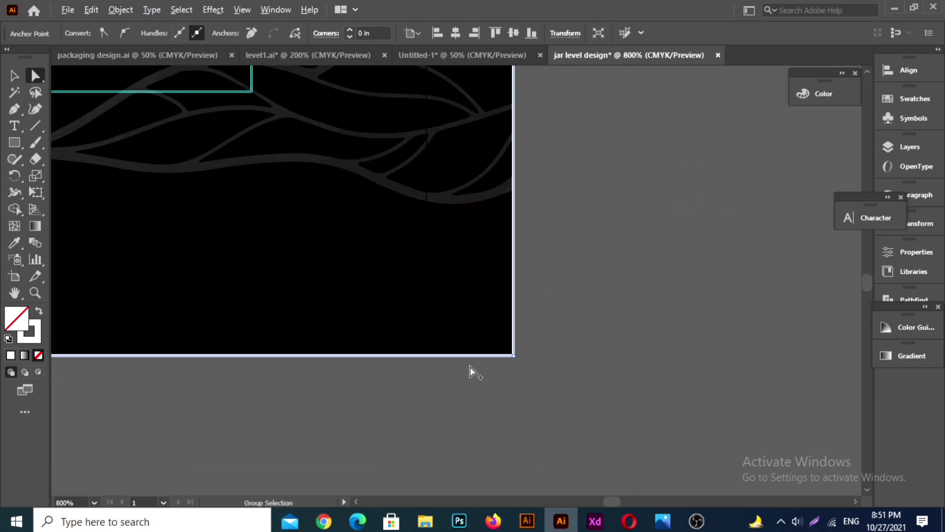
scroll(471, 368, up, 4)
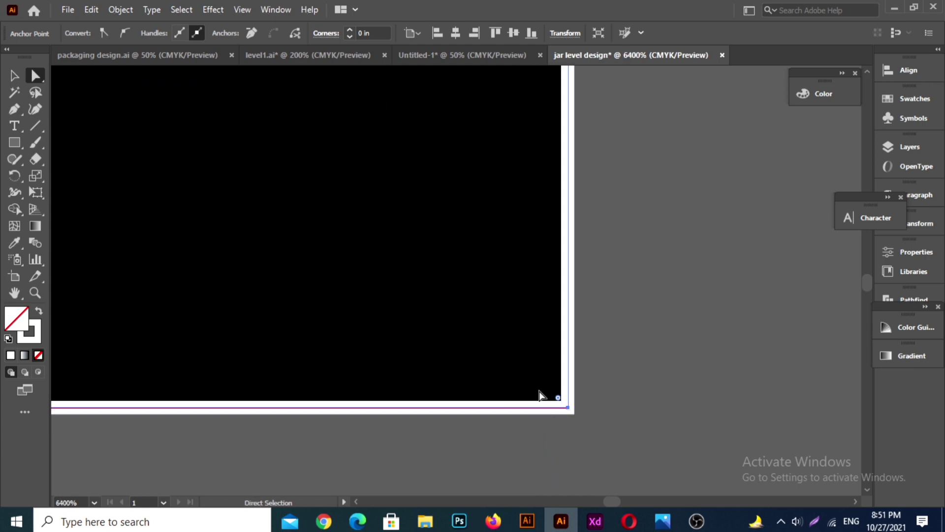
Step: Move the anchor at the wave's left end inward toward the label's left bleed edge
scroll(540, 394, down, 10)
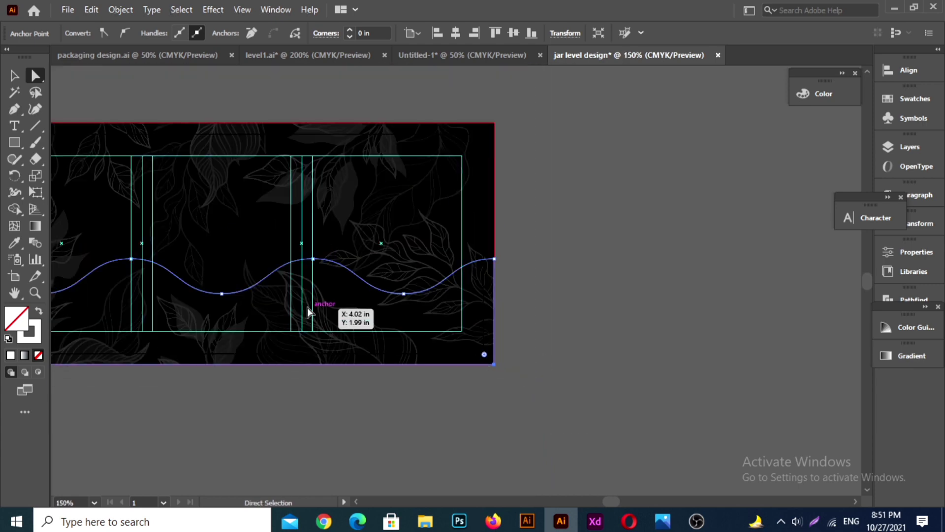
scroll(306, 306, left, 9)
scroll(222, 321, up, 3)
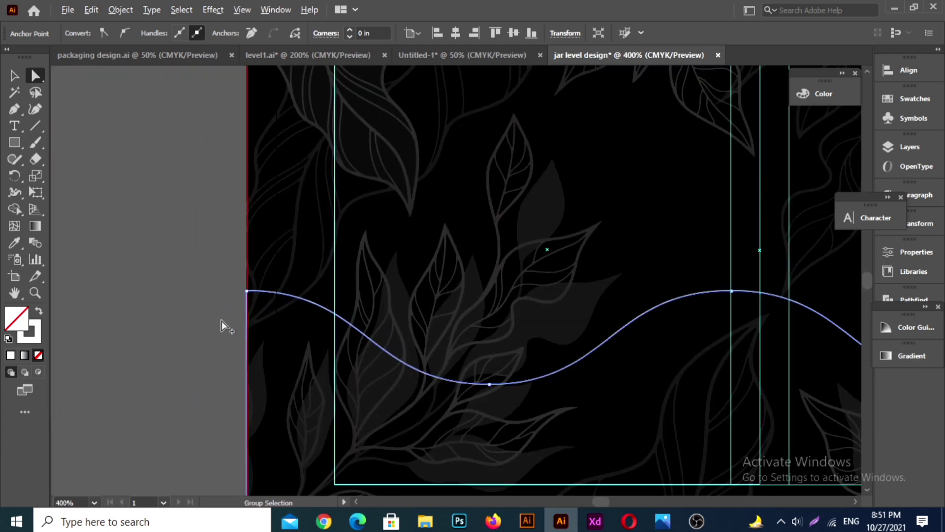
scroll(243, 289, up, 9)
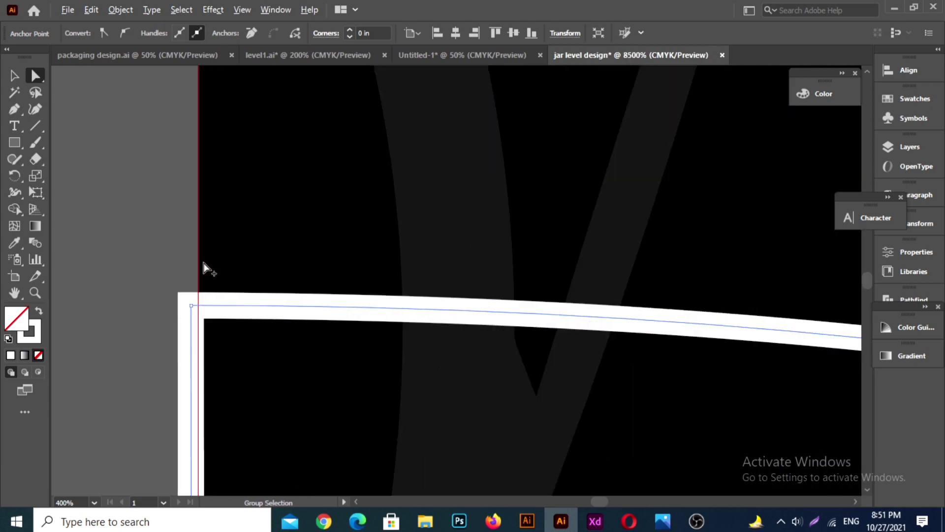
scroll(203, 269, up, 1)
scroll(182, 280, down, 3)
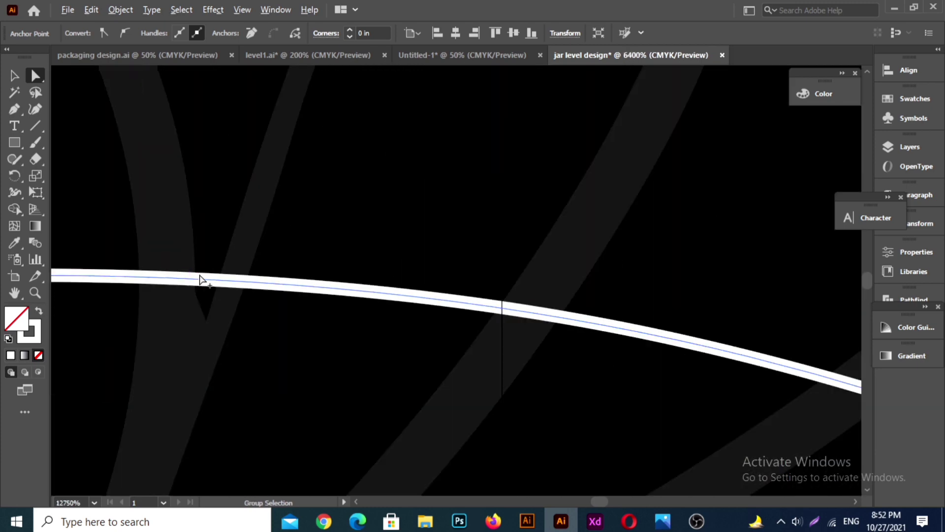
scroll(199, 278, left, 3)
scroll(61, 273, up, 4)
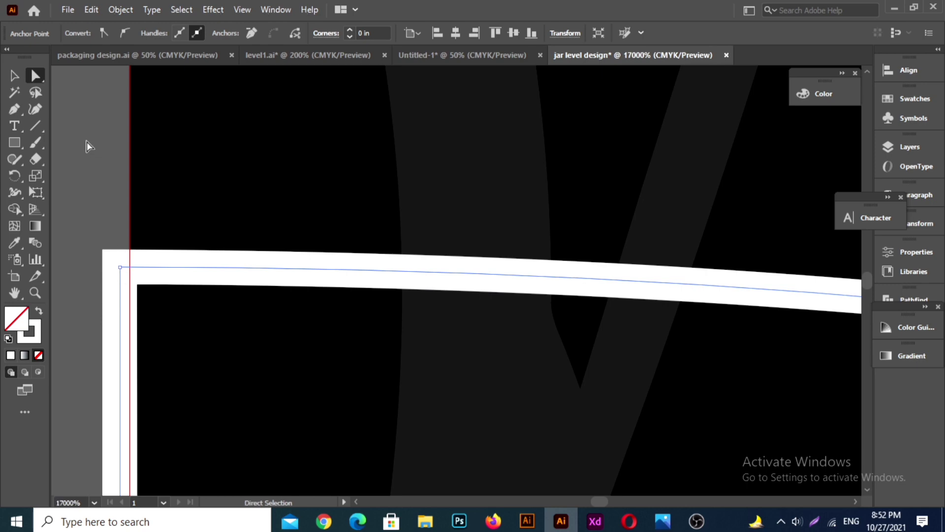
drag(121, 267, 127, 267)
scroll(127, 268, down, 8)
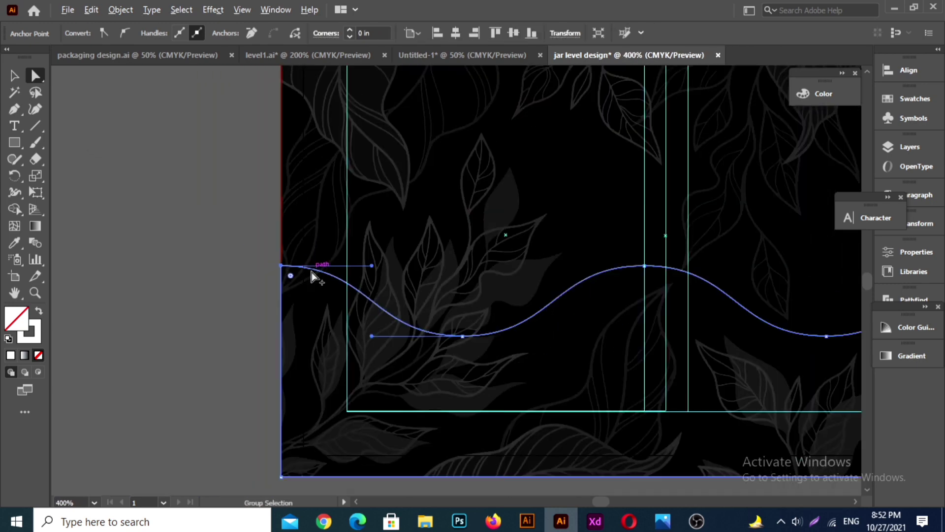
Step: Select the whole closed wave shape and fill it with bright yellow, about C 3, M 2, Y 96, K 0
scroll(311, 272, down, 5)
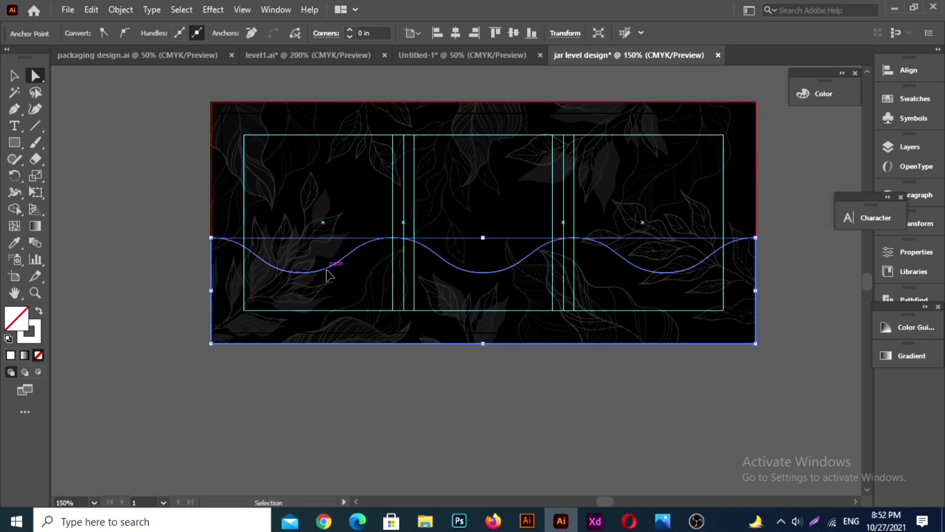
scroll(326, 269, right, 5)
scroll(318, 268, up, 3)
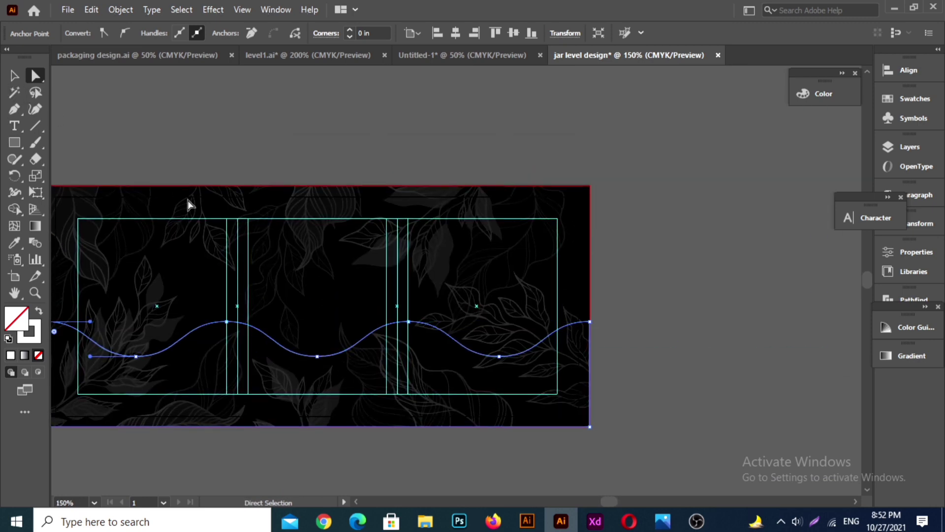
drag(187, 205, 286, 205)
click(14, 75)
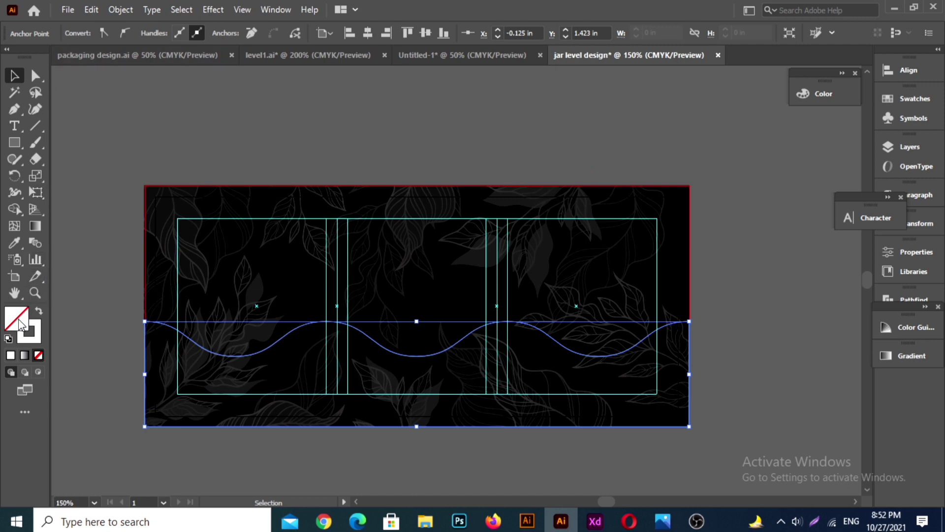
key(x)
click(811, 93)
click(660, 201)
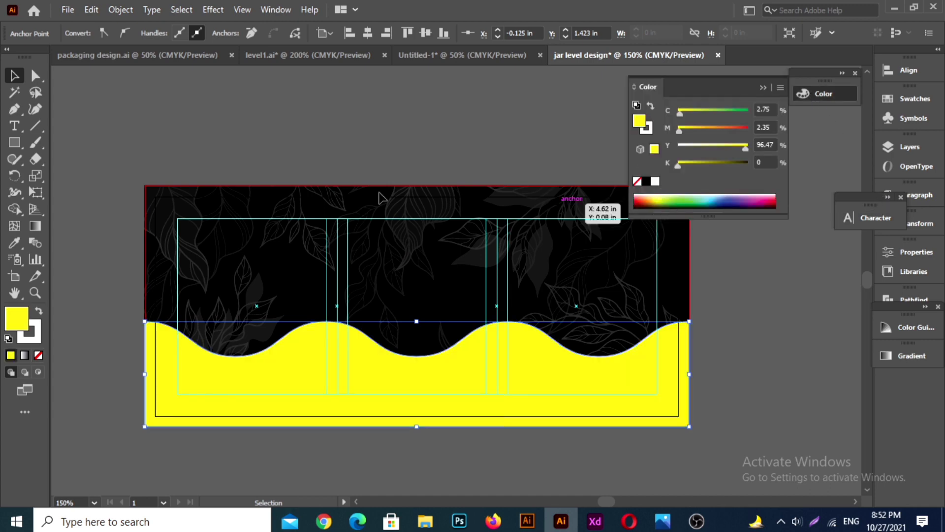
Step: Move the Color panel clear of the label and remove the stroke from the yellow wave shape
click(152, 105)
drag(732, 78, 828, 93)
click(448, 362)
click(103, 34)
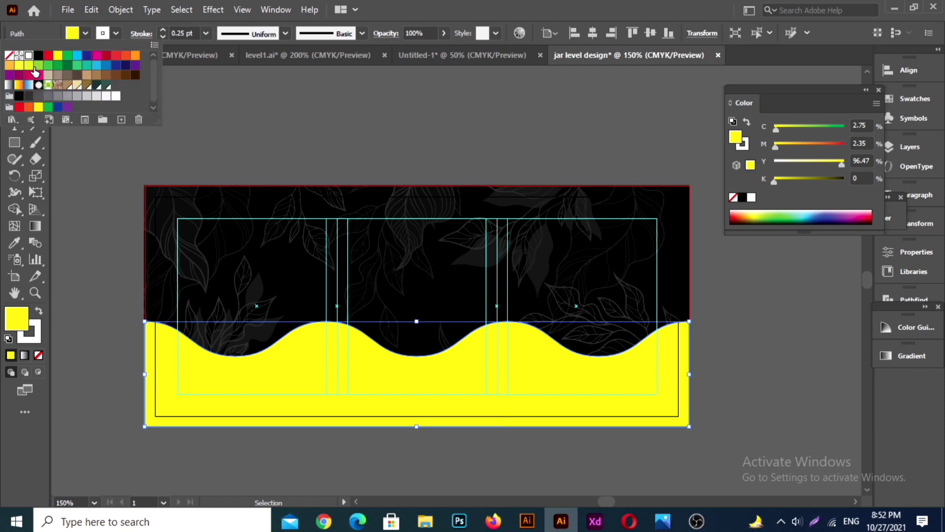
click(9, 56)
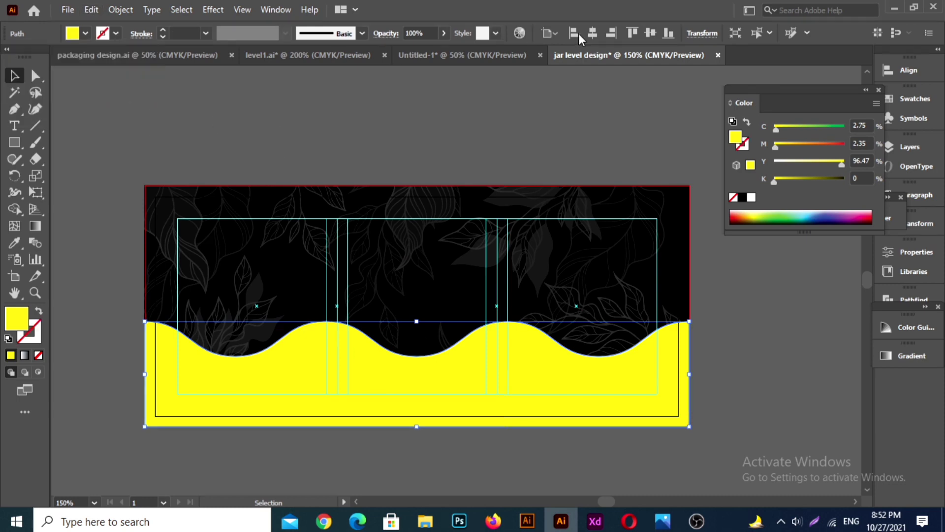
Step: Bring the gold gradient square from the Untitled-1 document into the jar label document and place it above the label
click(450, 57)
drag(207, 265, 486, 140)
click(667, 131)
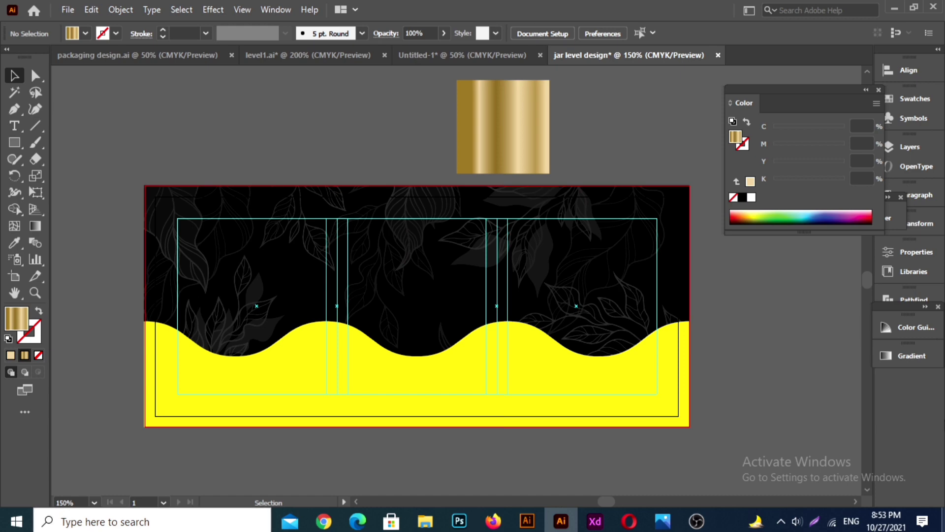
Step: Fill the yellow wave shape with the gold gradient sampled from the reference square above the label
click(14, 142)
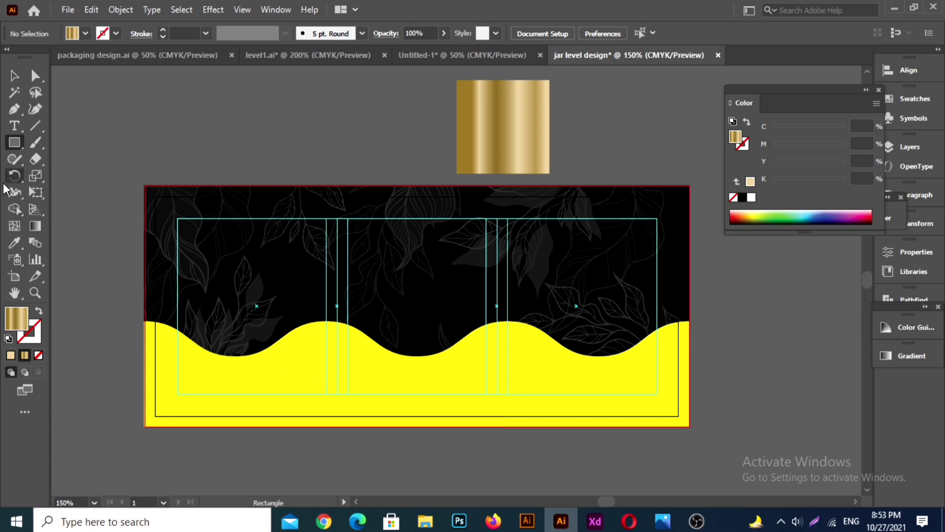
click(14, 76)
click(180, 404)
click(14, 242)
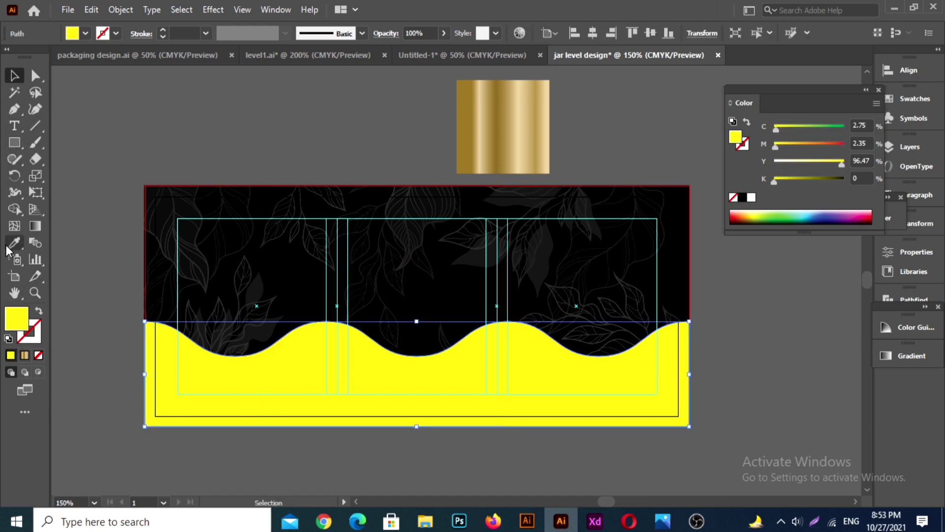
click(516, 132)
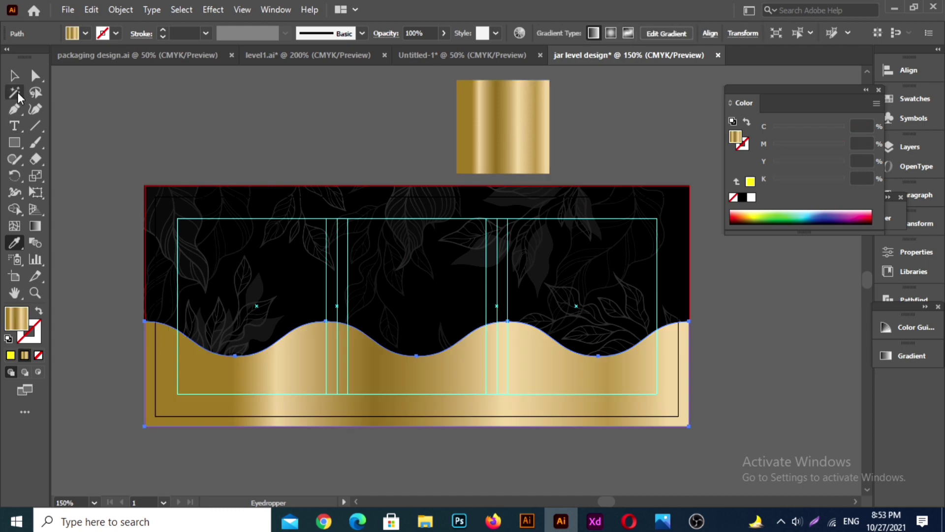
click(18, 78)
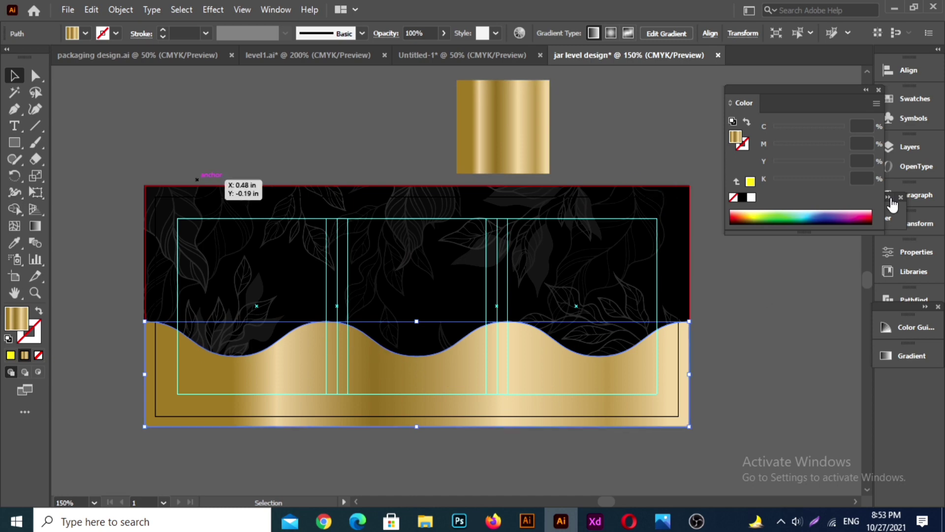
Step: Edit the wave's gradient by respacing its first four color stops, with the fourth, light gold stop at about 50%
scroll(620, 343, up, 1)
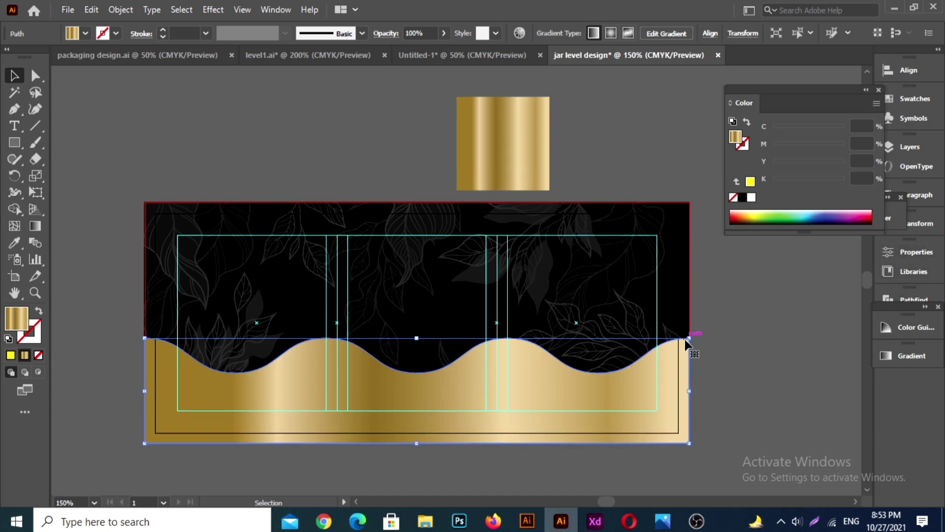
click(889, 362)
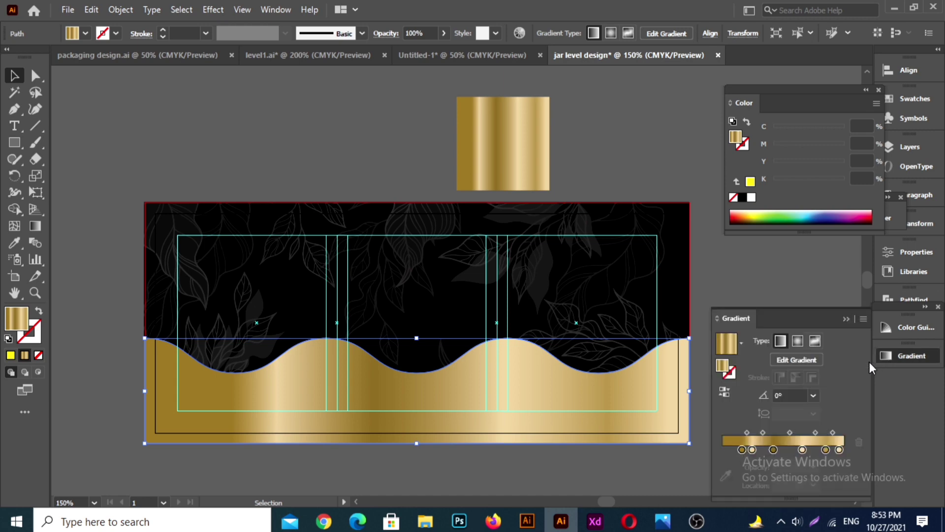
drag(742, 450, 784, 456)
click(752, 449)
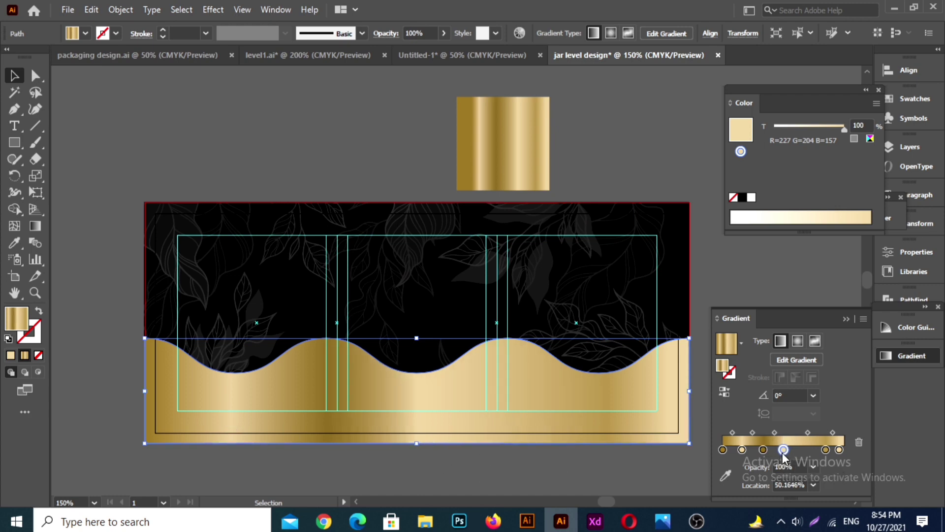
Step: Arrange the wave's gradient stops into alternating light and dark gold bands, with dark stops at about 32% and 66%
click(35, 226)
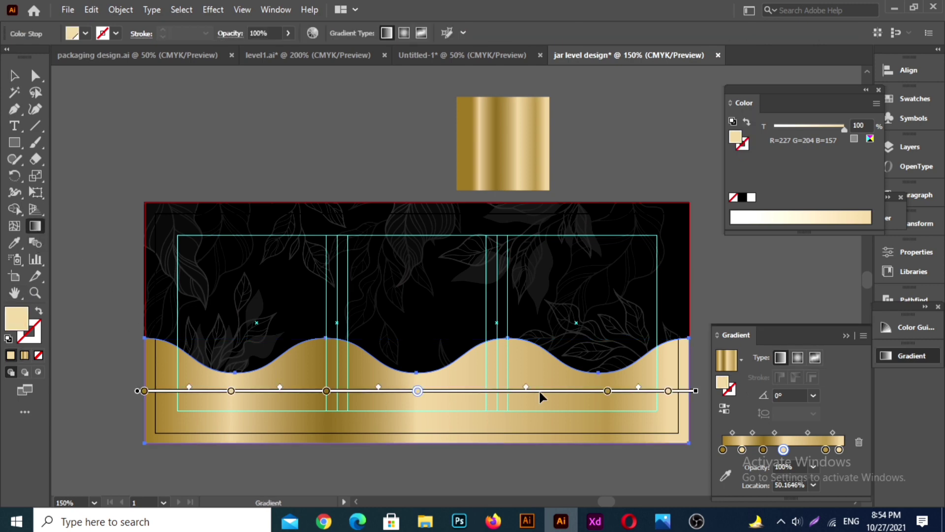
drag(606, 394, 506, 394)
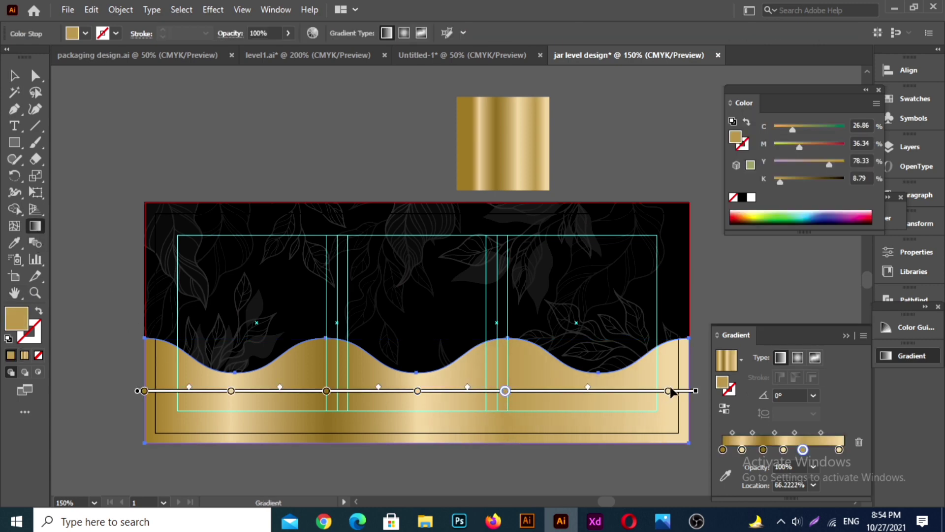
drag(326, 391, 320, 391)
drag(417, 392, 408, 392)
drag(321, 392, 324, 391)
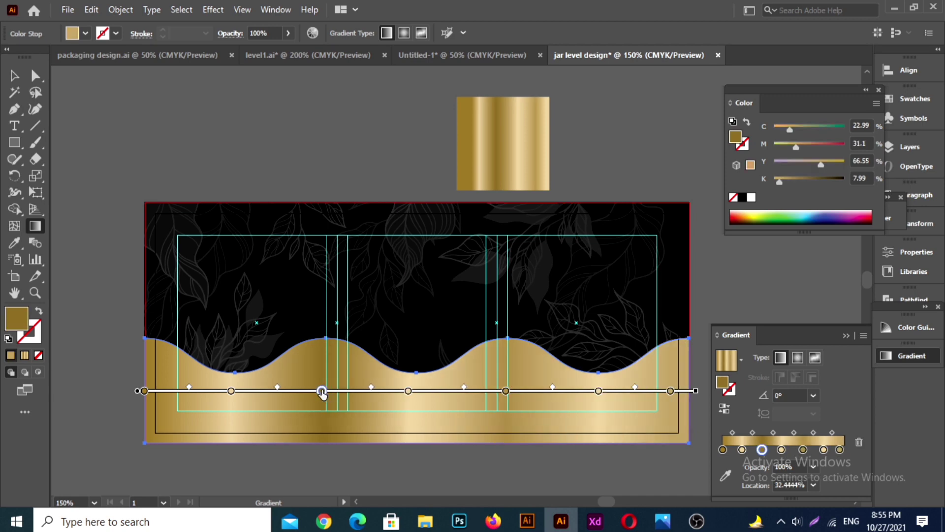
drag(505, 391, 504, 391)
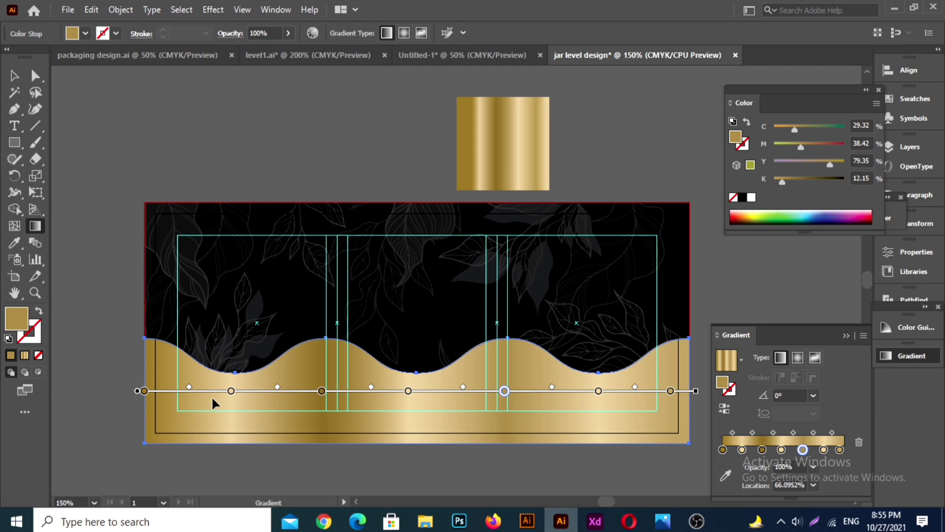
click(14, 75)
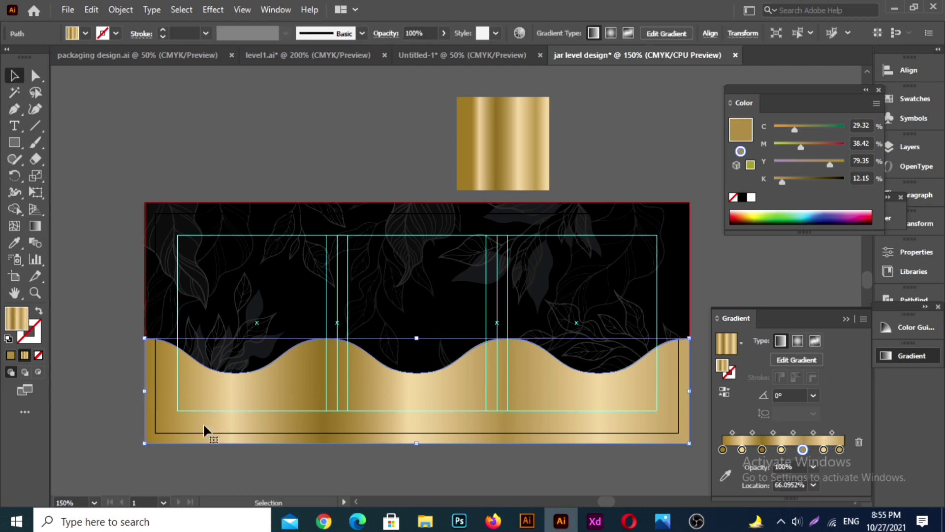
Step: Duplicate the gold wave slightly upward and arrange the copy behind the original but in front of the black background
drag(430, 400, 430, 389)
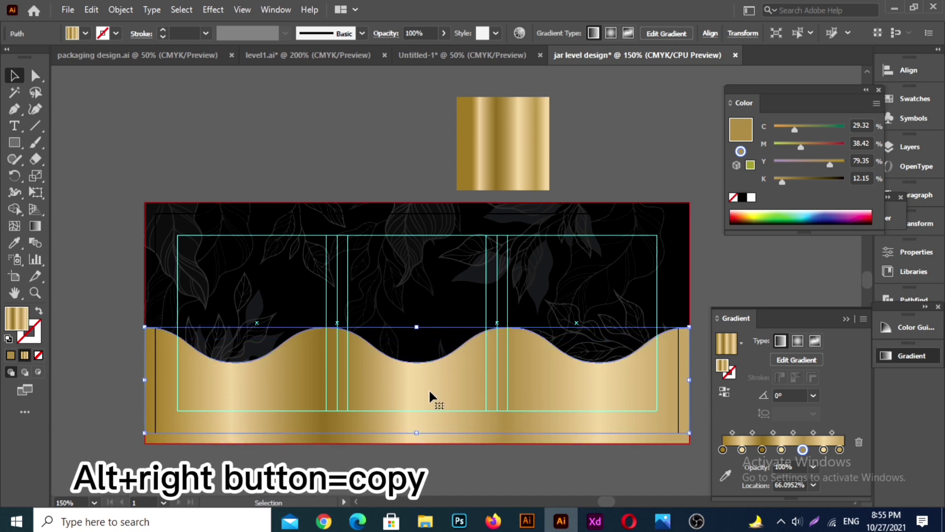
key(ctrl)
key(ctrl+shift+[)
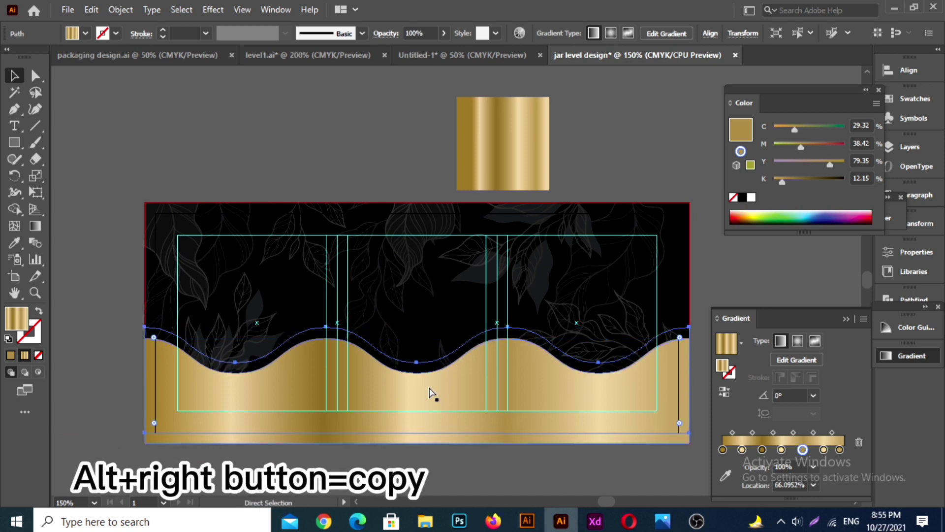
key(ctrl+])
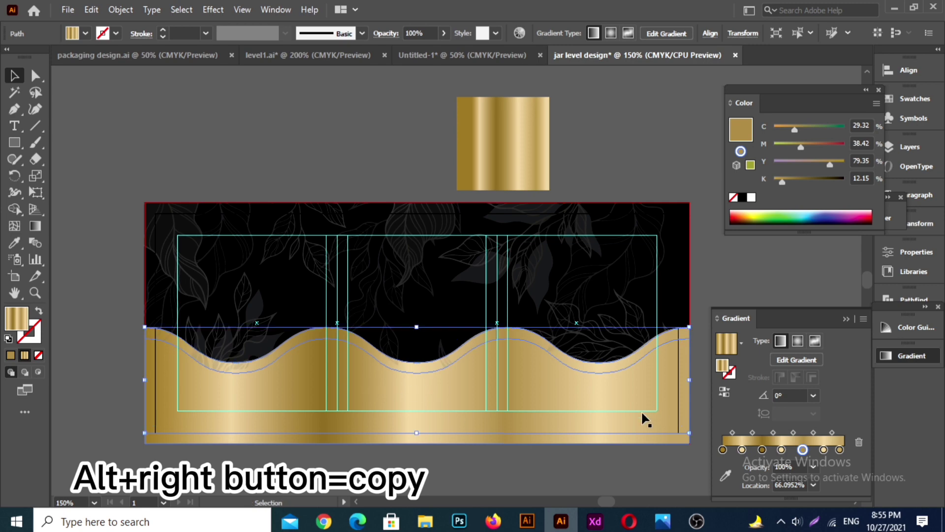
Step: Shift the rear wave's gradient stops so light gold falls on its crests and dark gold in its troughs, contrasting with the front wave
click(36, 227)
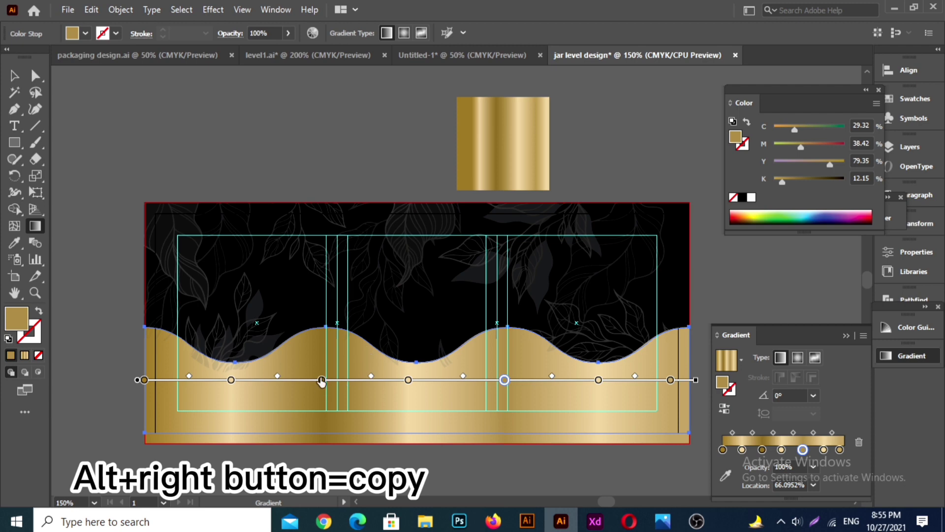
drag(321, 380, 294, 380)
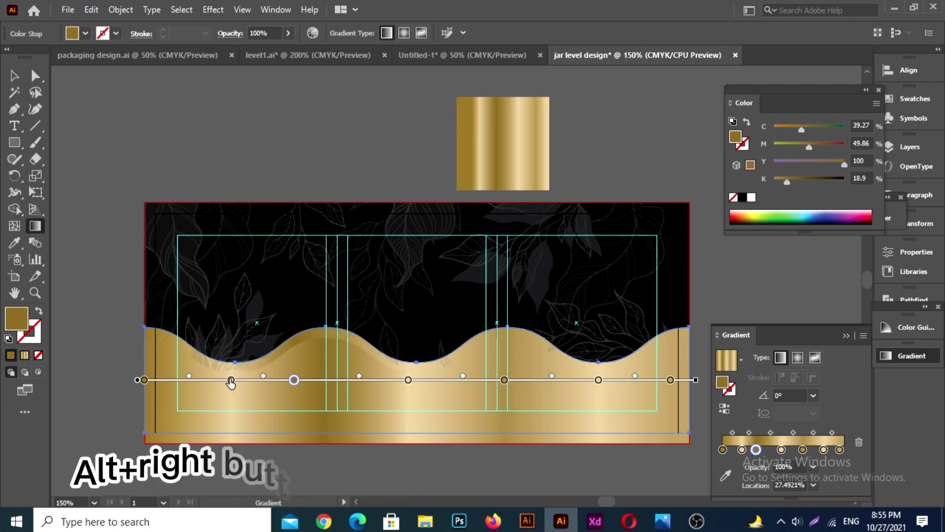
mouse_move(231, 380)
mouse_down()
mouse_move(309, 380)
mouse_move(165, 380)
mouse_move(222, 380)
mouse_up()
click(165, 380)
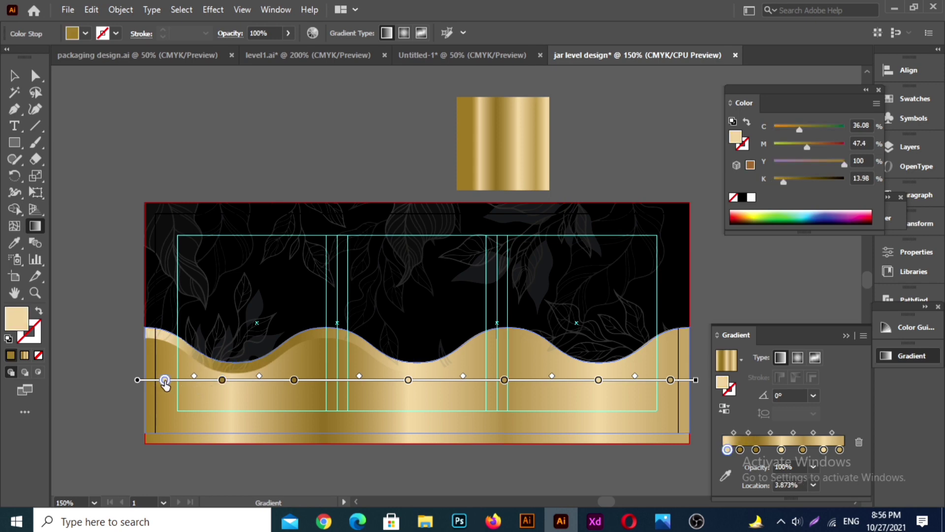
click(222, 380)
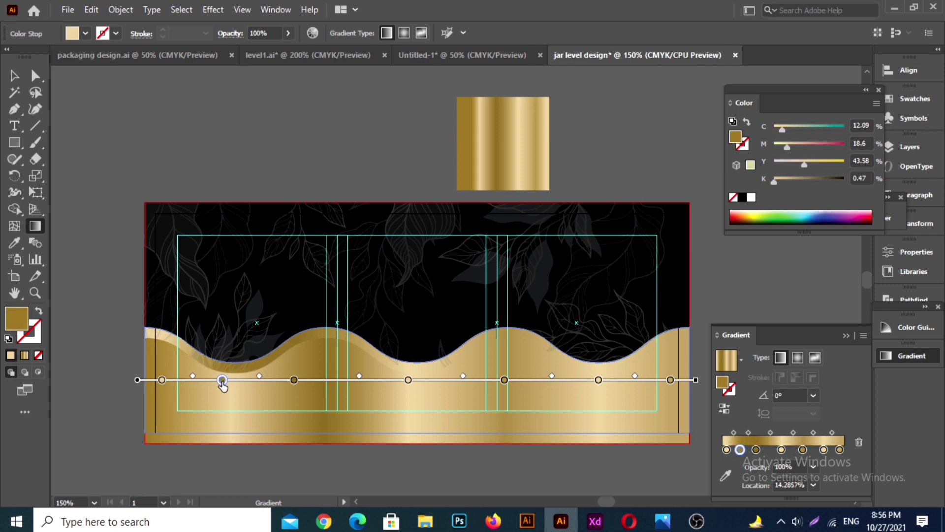
mouse_move(223, 381)
mouse_down()
mouse_move(434, 379)
mouse_move(340, 382)
mouse_up()
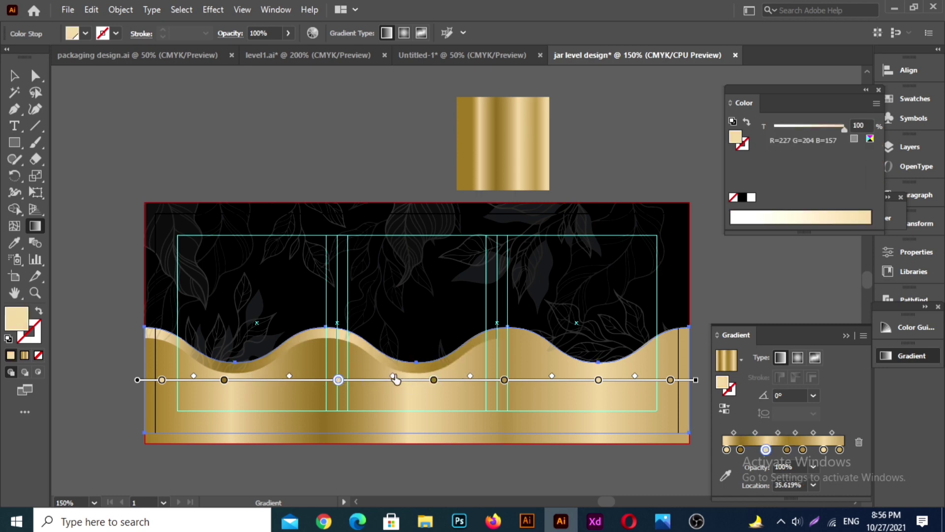
click(17, 77)
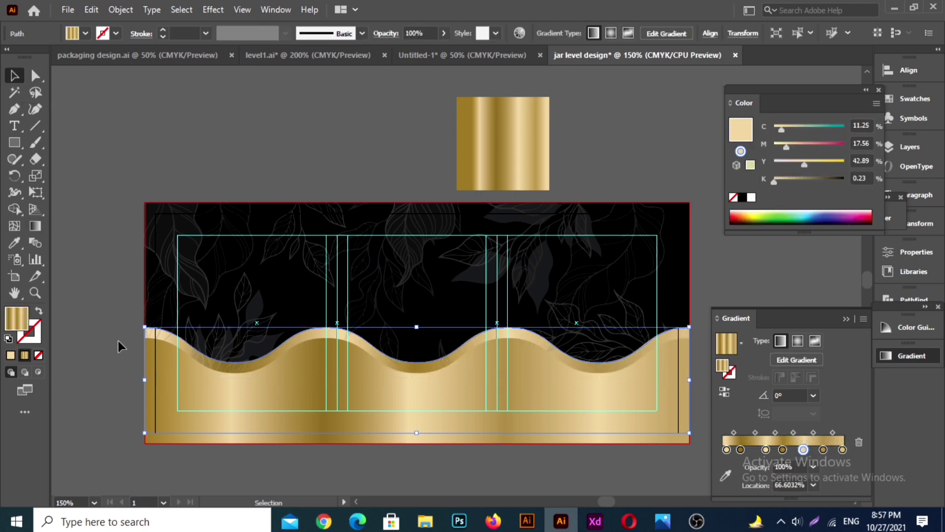
click(118, 341)
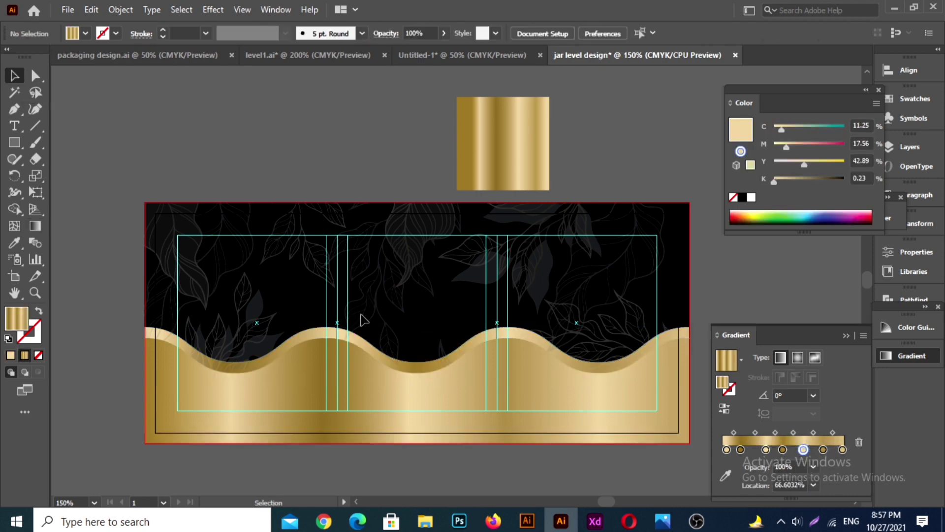
Step: Recolor the rear wave's rightmost gradient stop to pale gold, C 16.46, M 17, Y 52, K 1
click(300, 338)
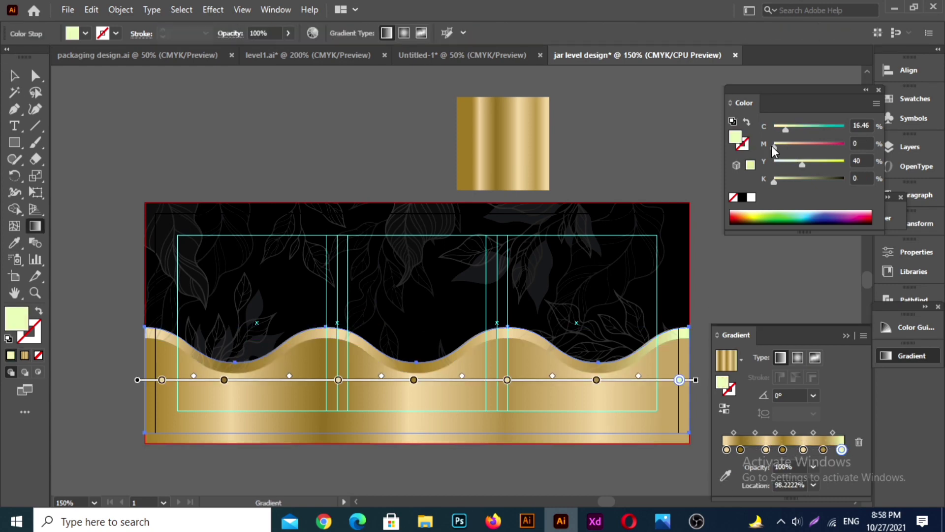
drag(775, 147, 782, 148)
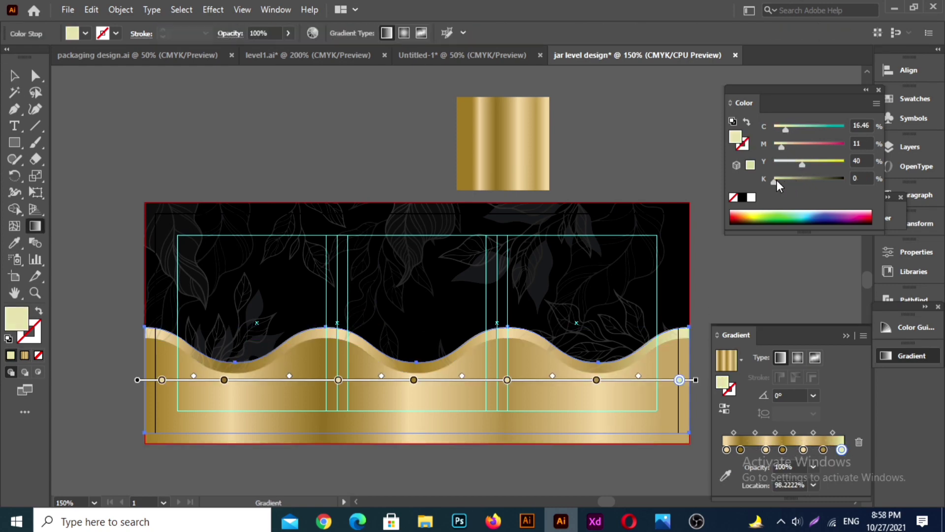
drag(776, 179, 778, 181)
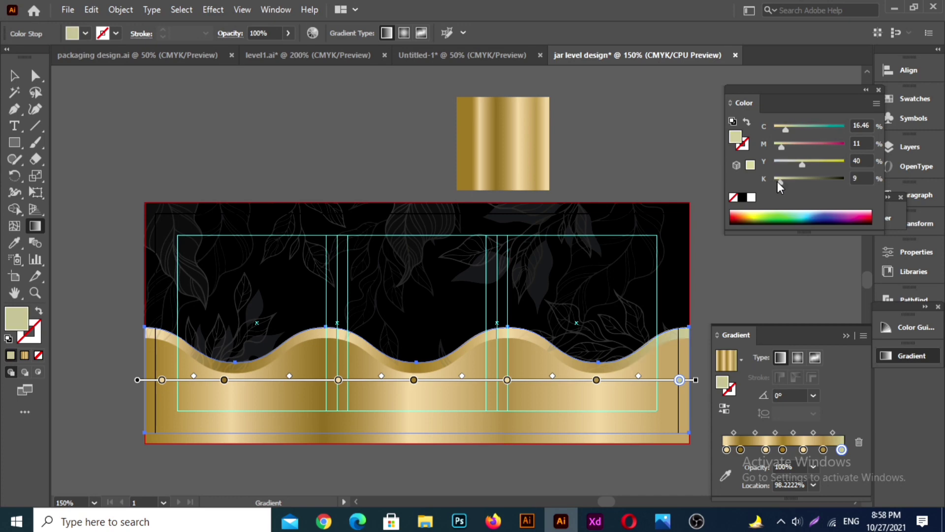
click(784, 145)
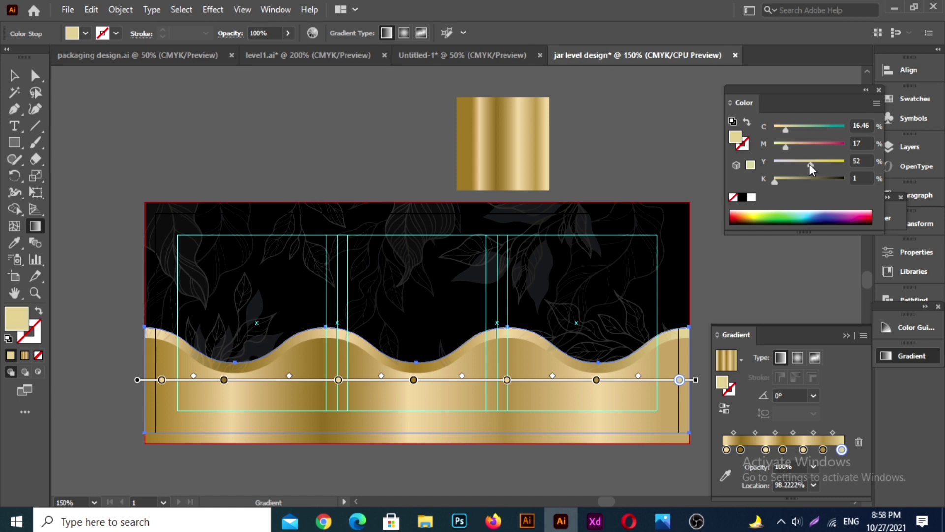
click(14, 75)
click(226, 99)
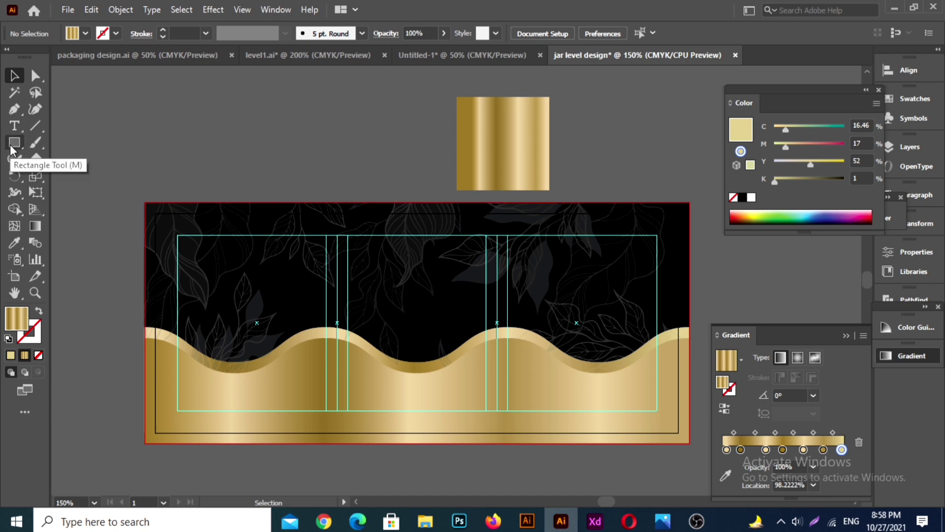
Step: Draw a small horizontal ellipse with the gold gradient fill, centered at the upper edge of the middle column guide
drag(14, 143, 64, 176)
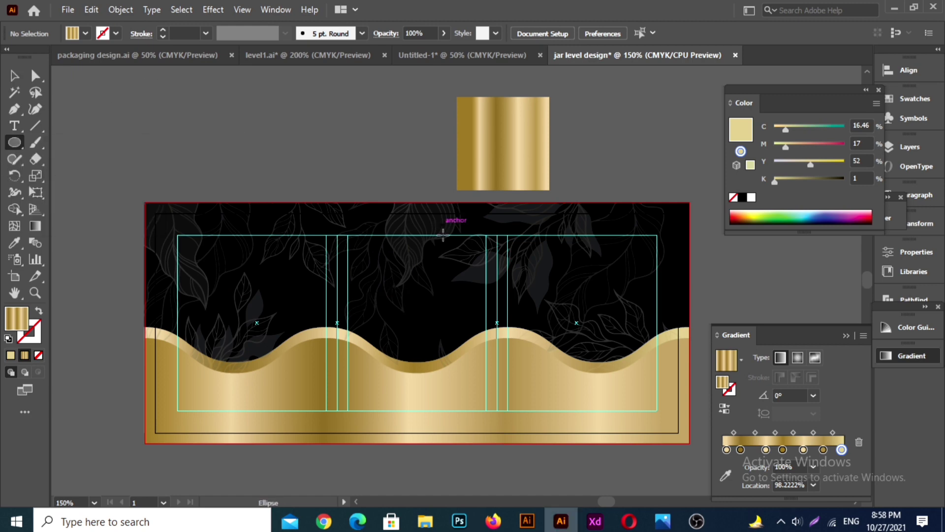
drag(383, 248, 427, 255)
key(v)
click(362, 150)
click(423, 253)
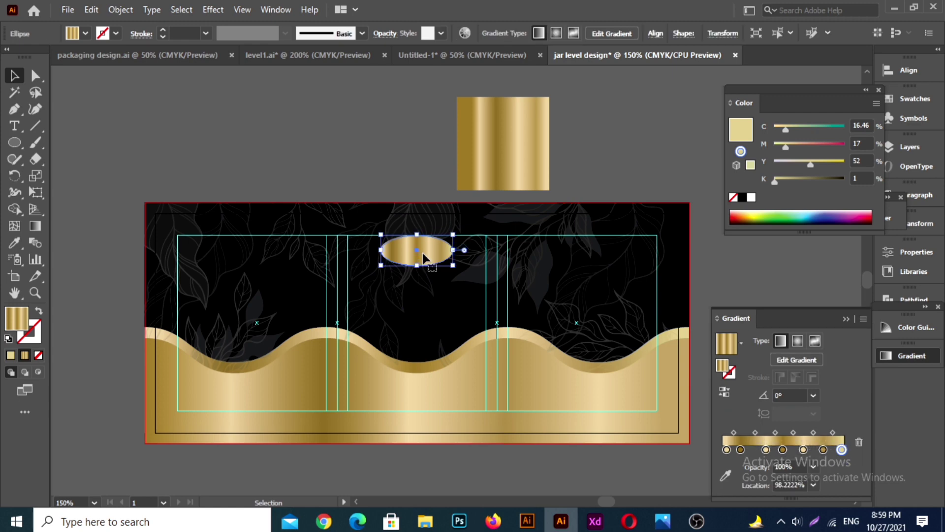
Step: Duplicate the gold ellipse slightly down and to the right of the original, and select the offset copy
drag(424, 255, 428, 259)
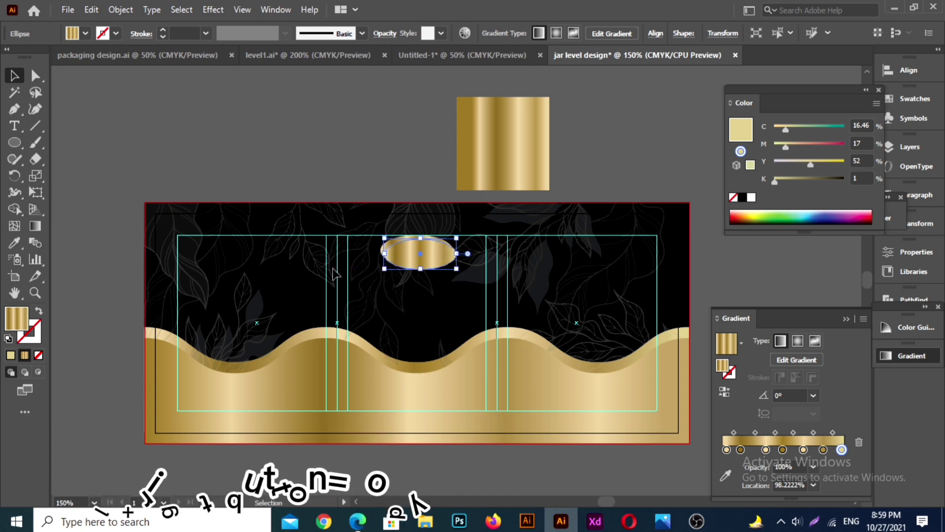
click(374, 179)
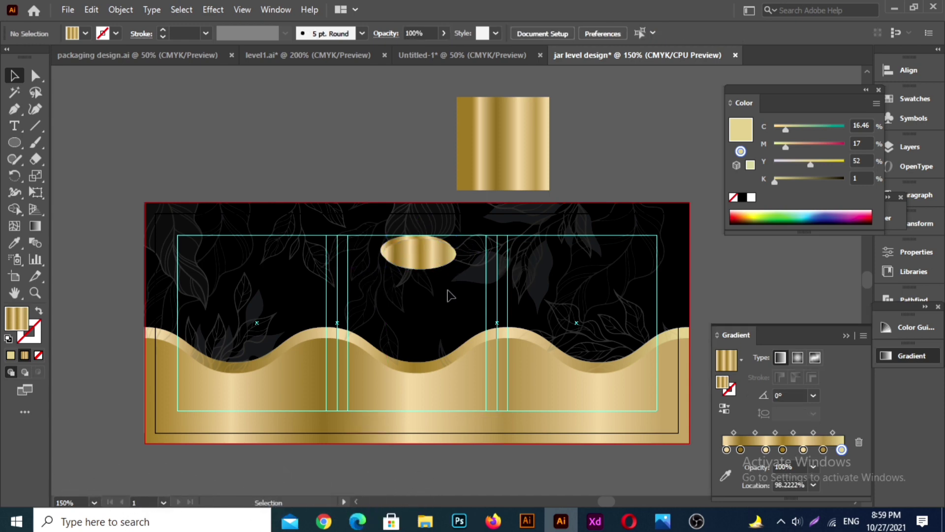
click(387, 251)
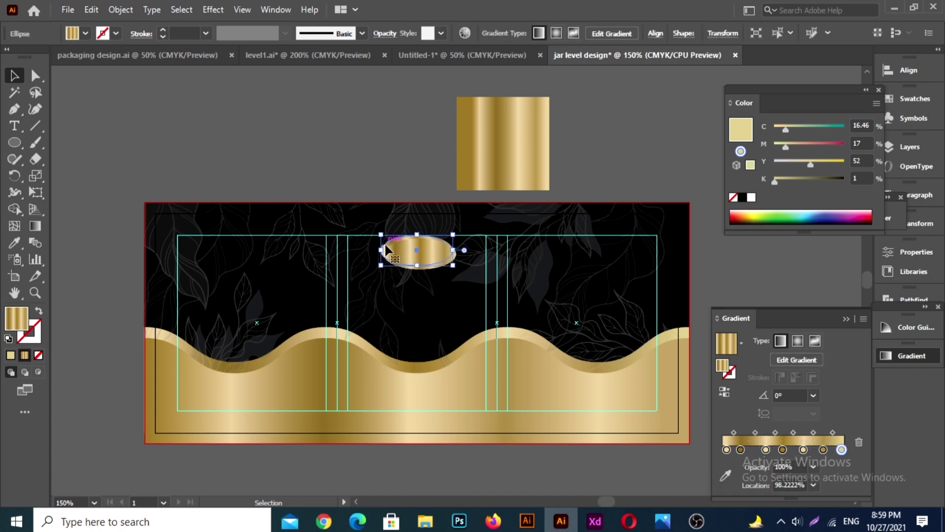
click(379, 150)
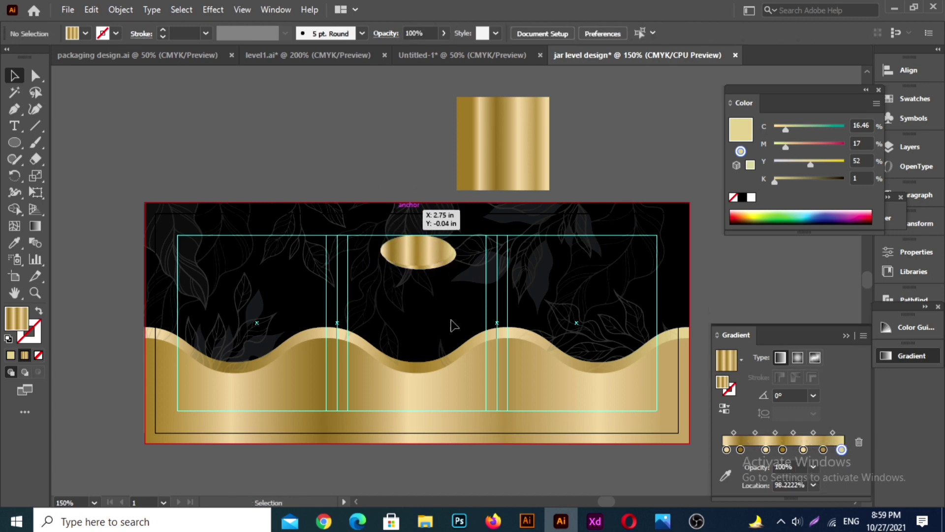
click(440, 264)
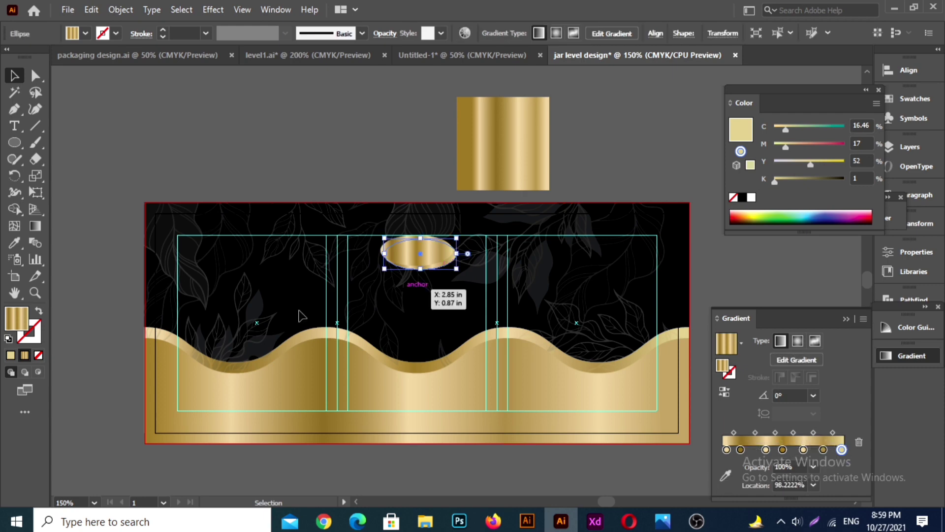
Step: Reposition the gradient stops on the offset ellipse copy so its light and dark gold bands contrast with the original ellipse
click(35, 227)
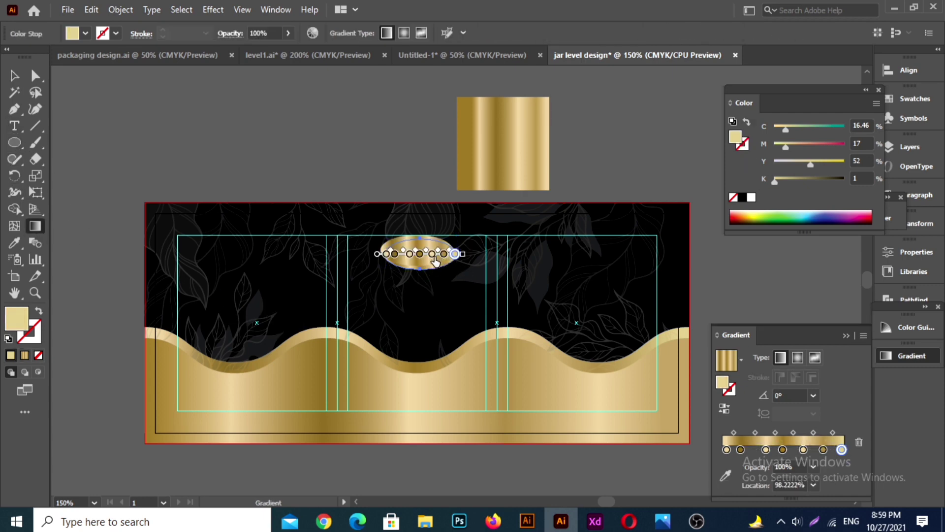
mouse_move(431, 259)
mouse_down()
mouse_move(424, 266)
mouse_move(429, 256)
mouse_move(418, 255)
mouse_up()
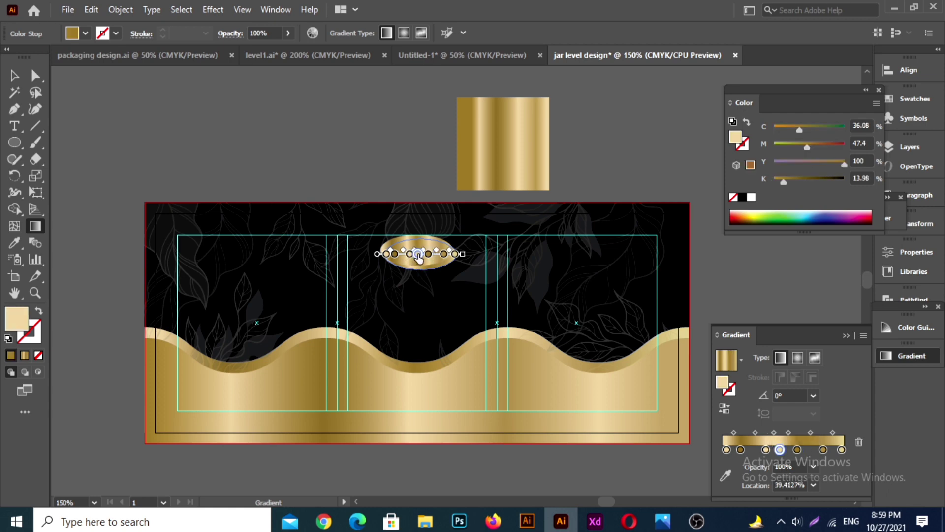
click(444, 255)
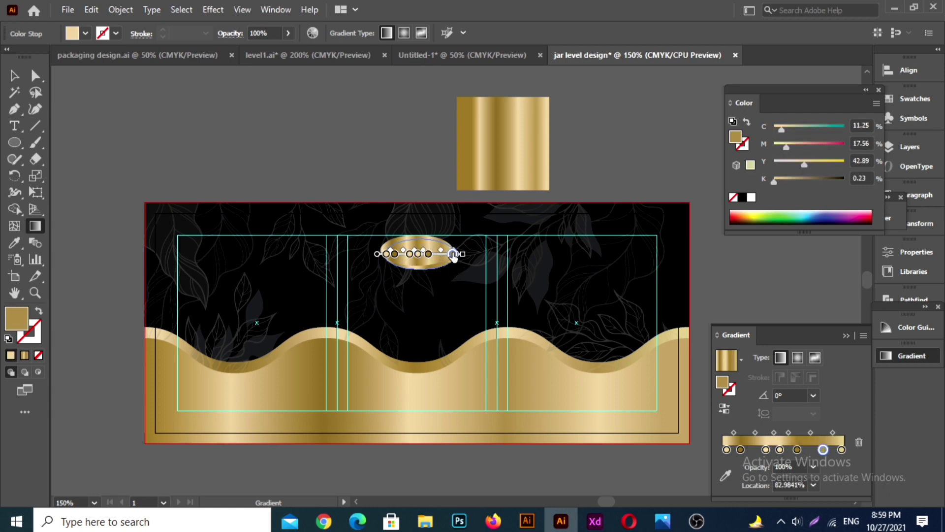
mouse_move(454, 256)
mouse_down()
mouse_move(439, 257)
mouse_move(456, 254)
mouse_move(441, 255)
mouse_move(449, 257)
mouse_up()
click(440, 254)
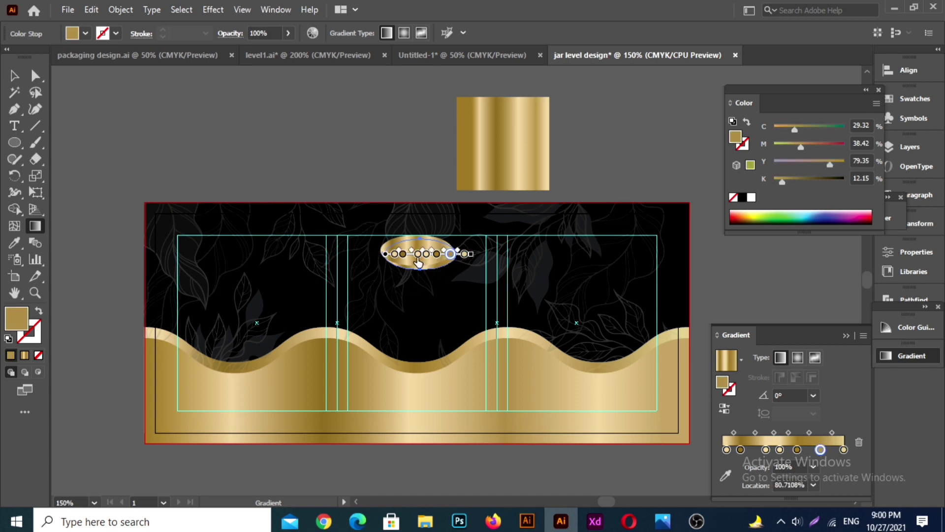
click(418, 256)
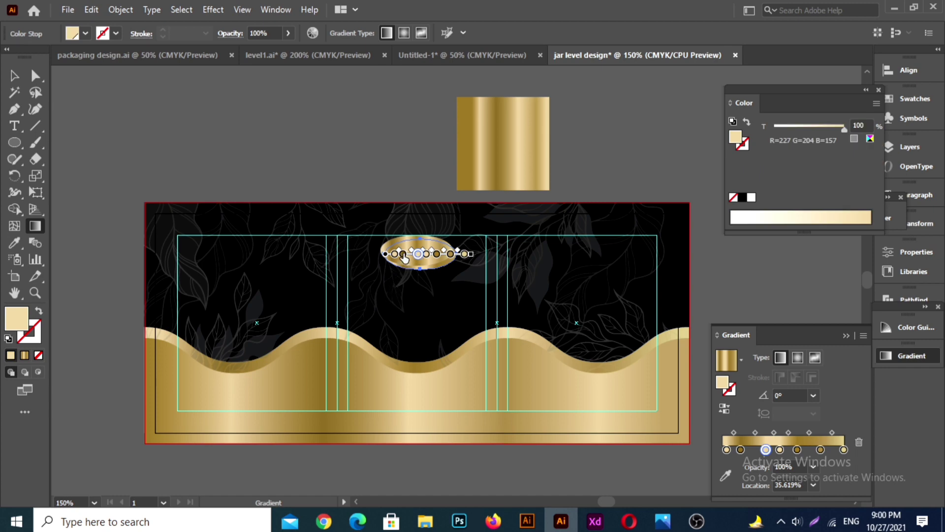
drag(404, 258, 405, 256)
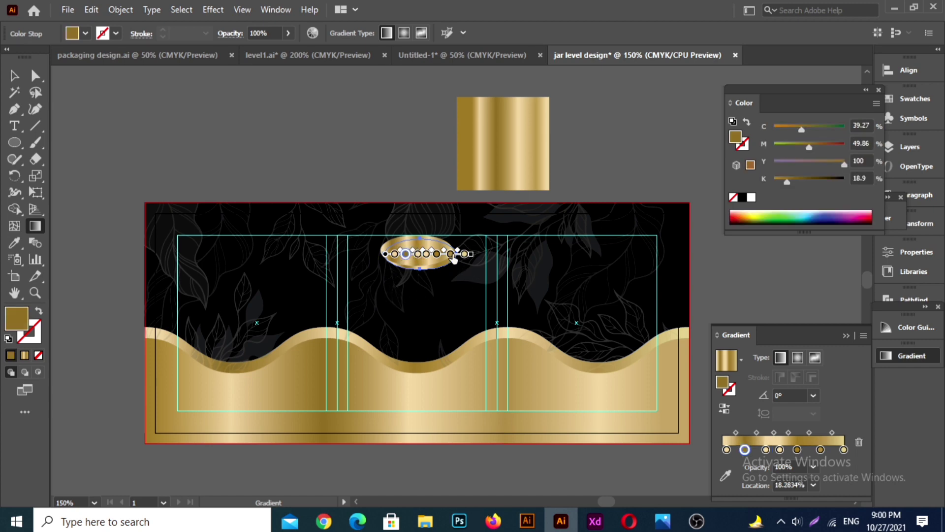
Step: Delete one dark gold stop from the offset ellipse's gradient and rearrange the remaining end stops so its right edge finishes in dark gold
click(451, 255)
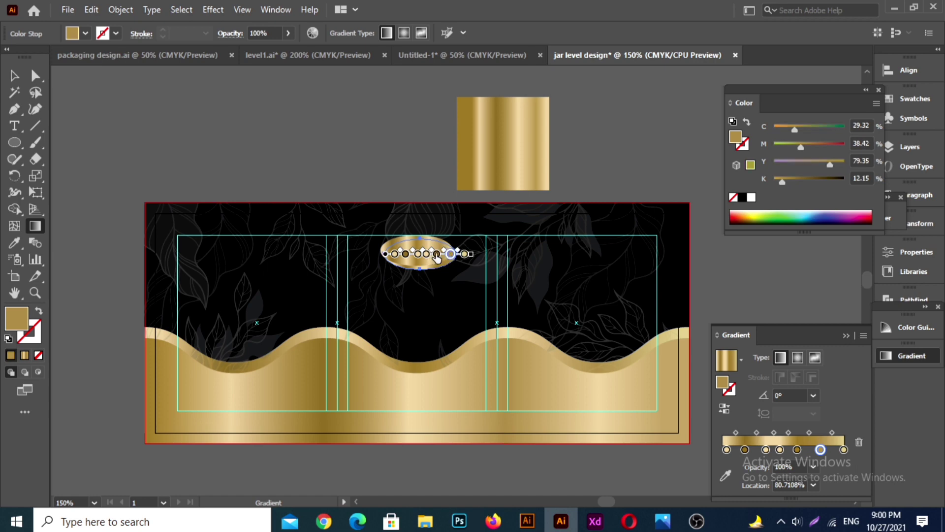
click(438, 256)
click(859, 443)
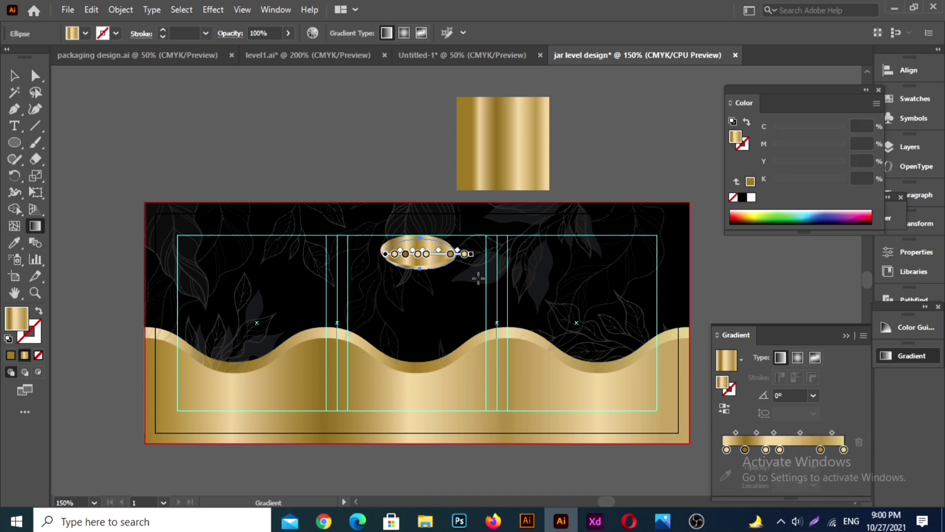
mouse_move(463, 255)
mouse_down()
mouse_move(436, 255)
mouse_move(457, 255)
mouse_up()
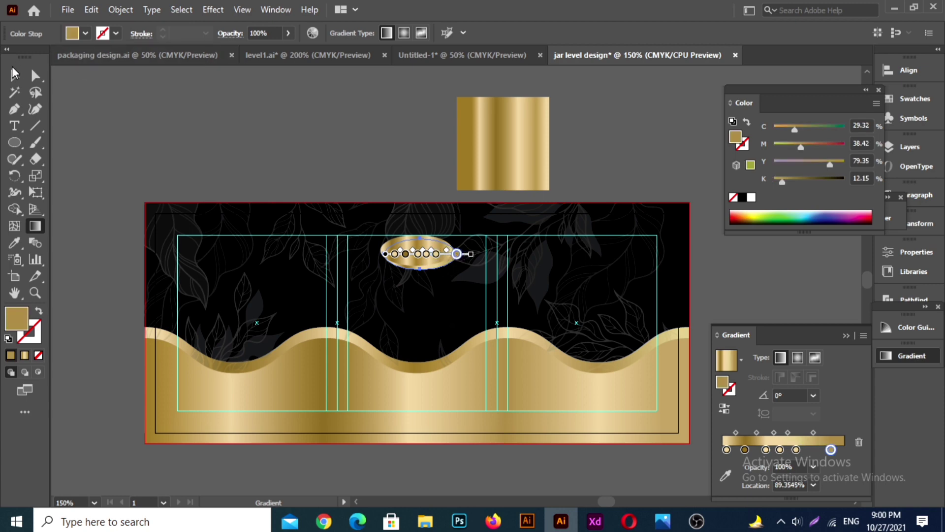
click(14, 74)
click(179, 131)
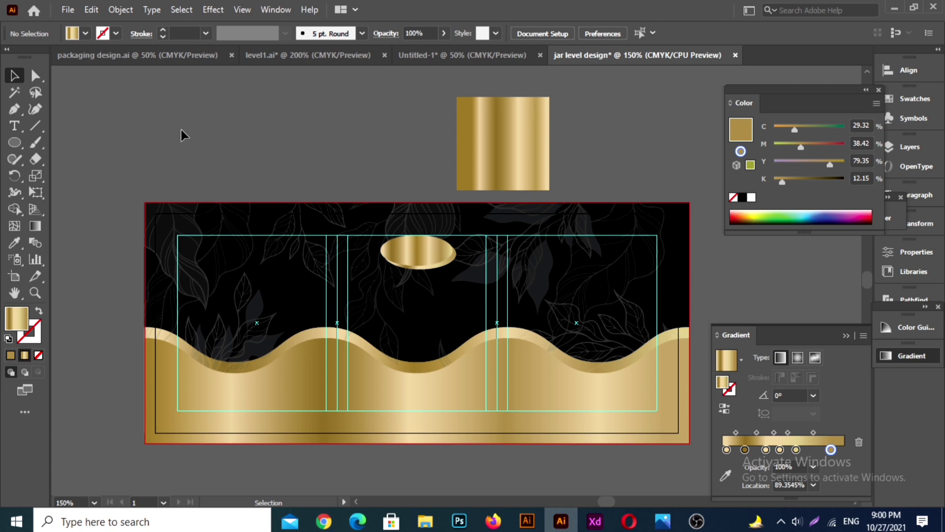
Step: Nudge the offset ellipse up slightly and resize both ellipses together to about 0.75 in wide and 0.39 in tall
click(441, 265)
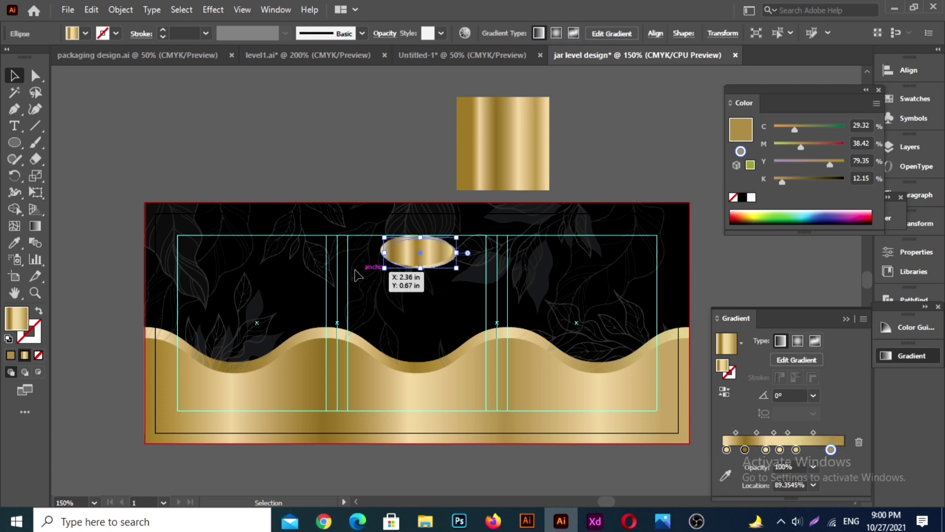
click(331, 178)
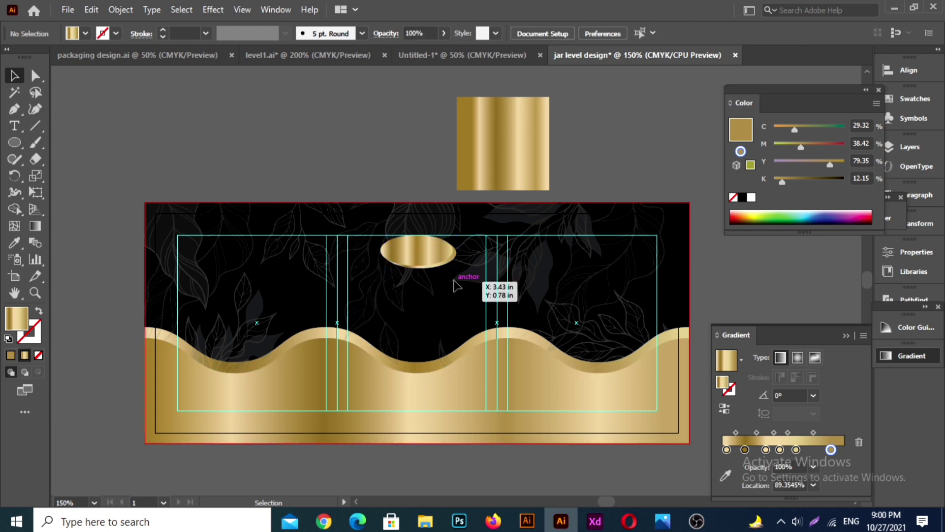
click(433, 254)
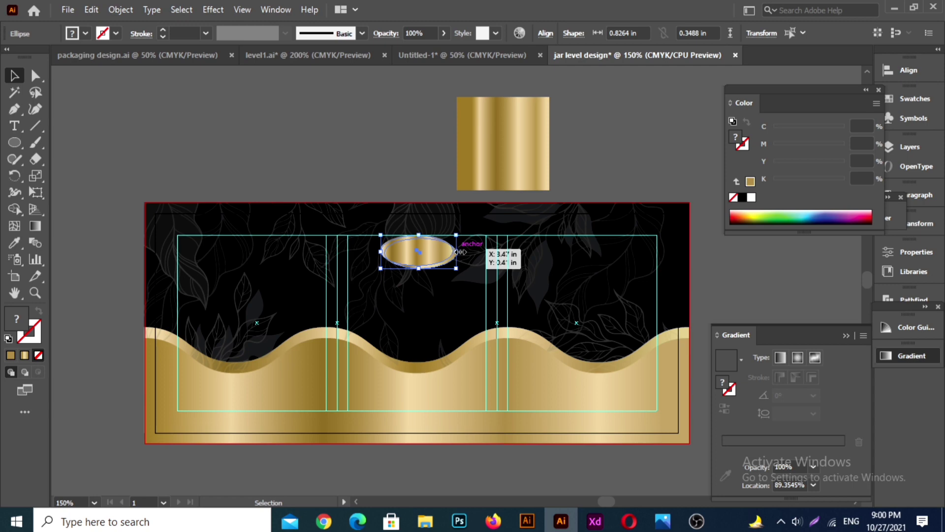
drag(461, 252, 457, 251)
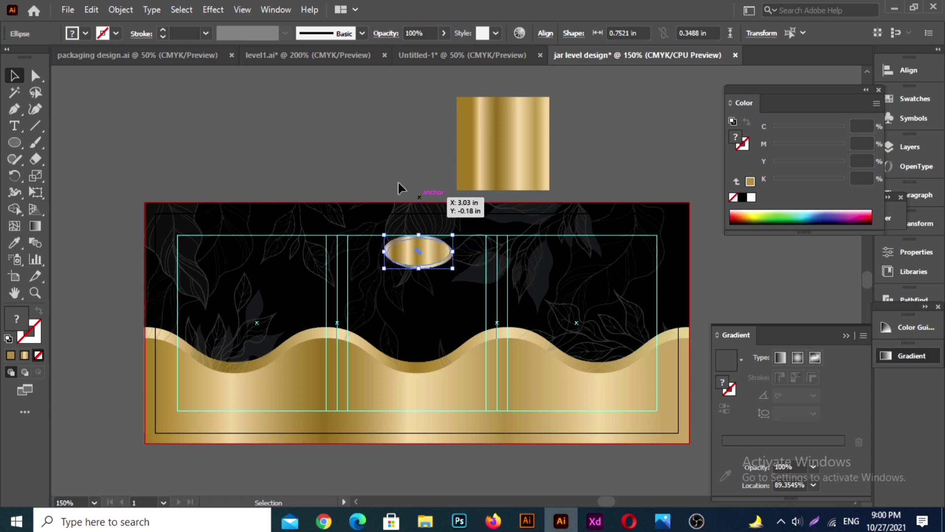
click(374, 171)
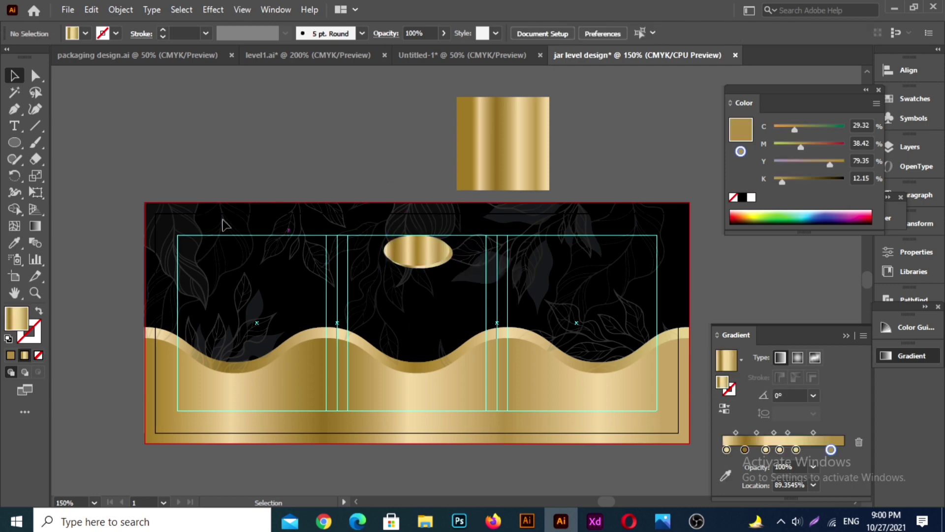
click(423, 260)
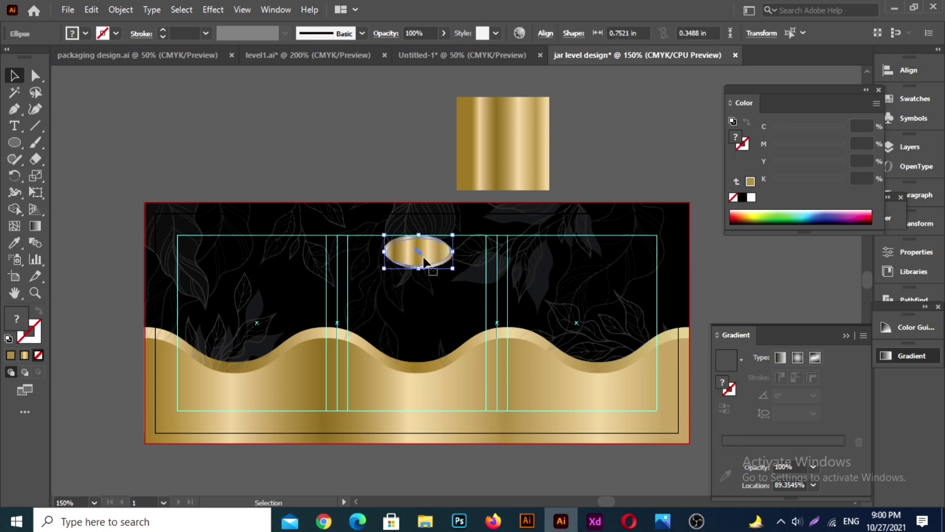
drag(453, 268, 452, 271)
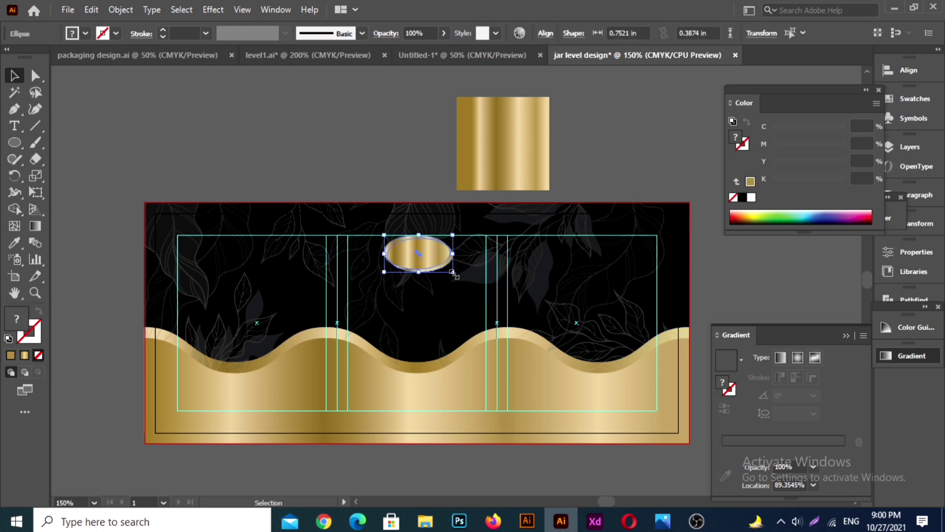
click(380, 167)
Step: Add the text "logo here" on two lines in the empty area above the label
click(14, 126)
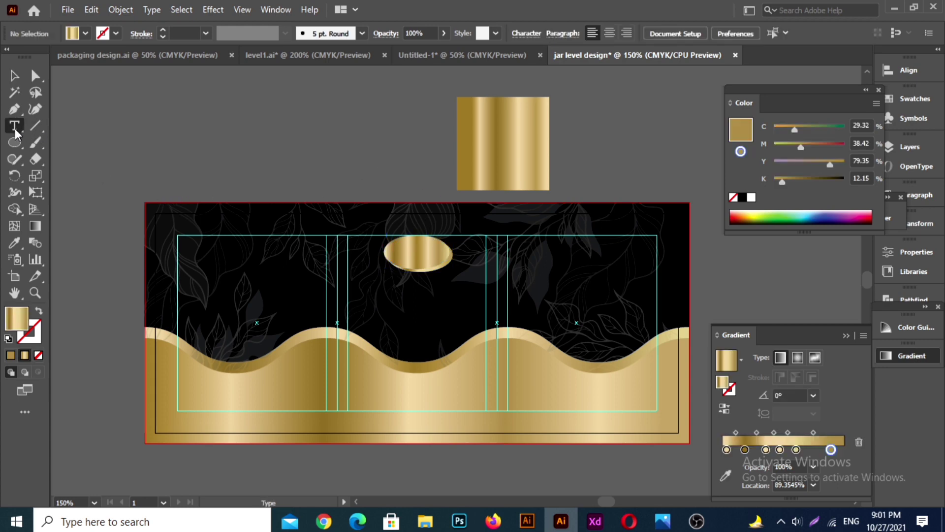
click(268, 132)
key(BackSpace)
text(logo)
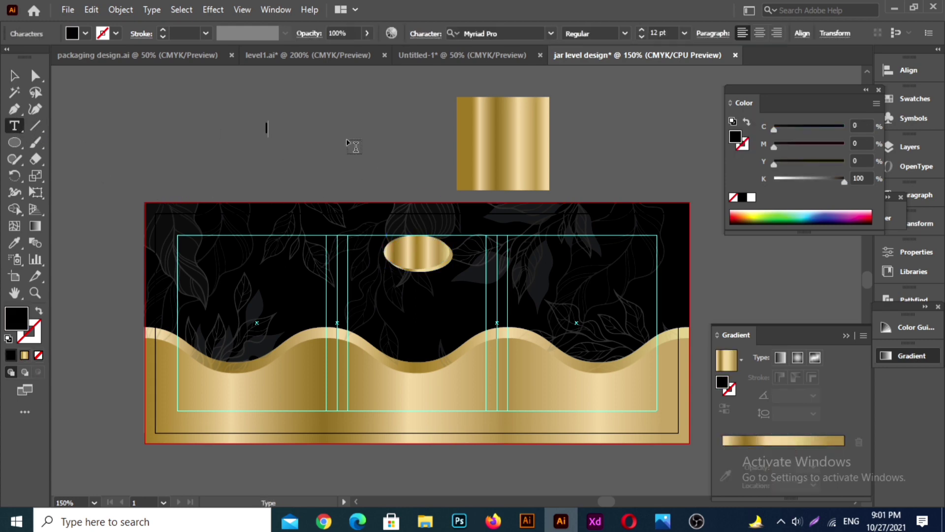
key(Return)
text(design)
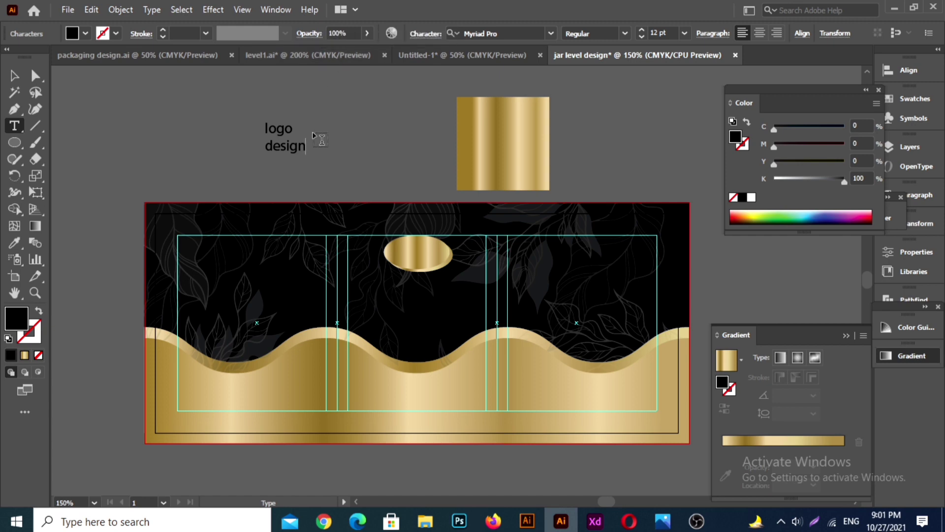
key(BackSpace)
key(BackSpace)
key(BackSpace)
key(BackSpace)
key(BackSpace)
key(Return)
text(here)
click(14, 75)
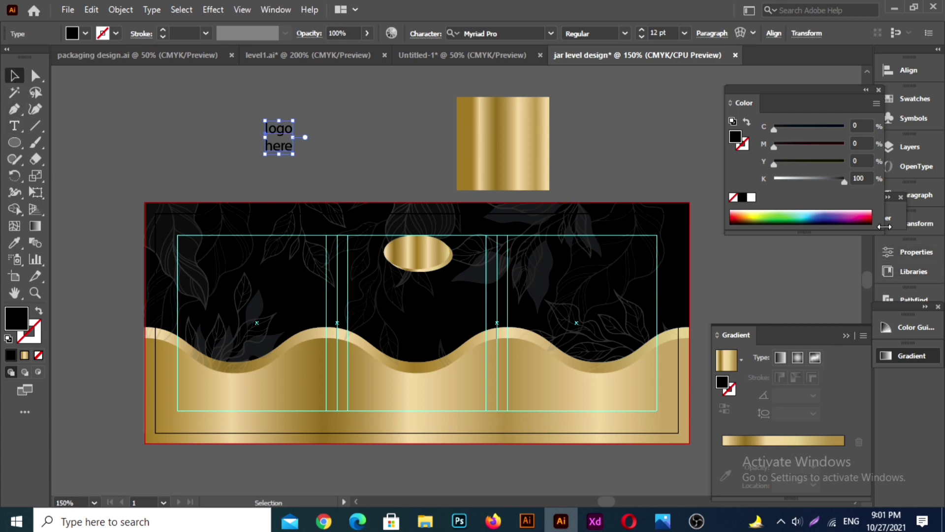
Step: Change the font of the "logo here" text to Franklin Gothic Heavy
drag(831, 97, 788, 80)
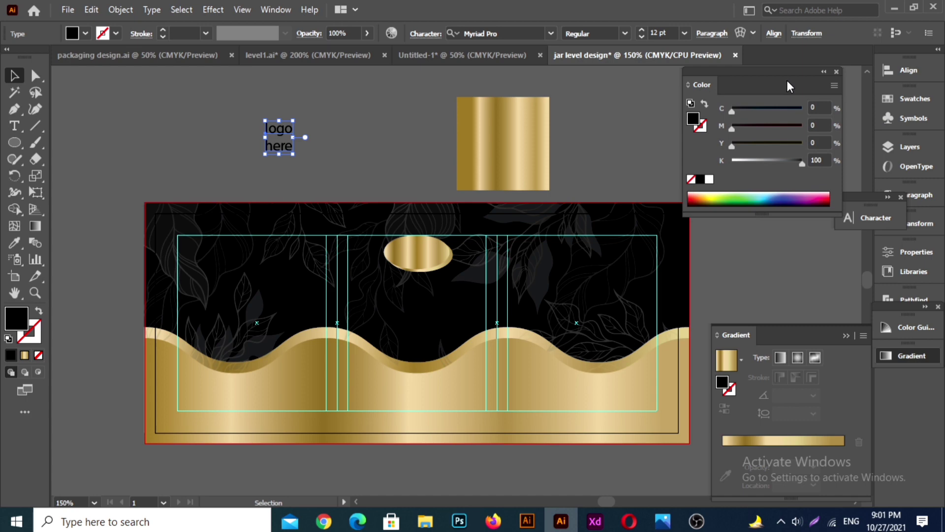
click(867, 218)
click(824, 232)
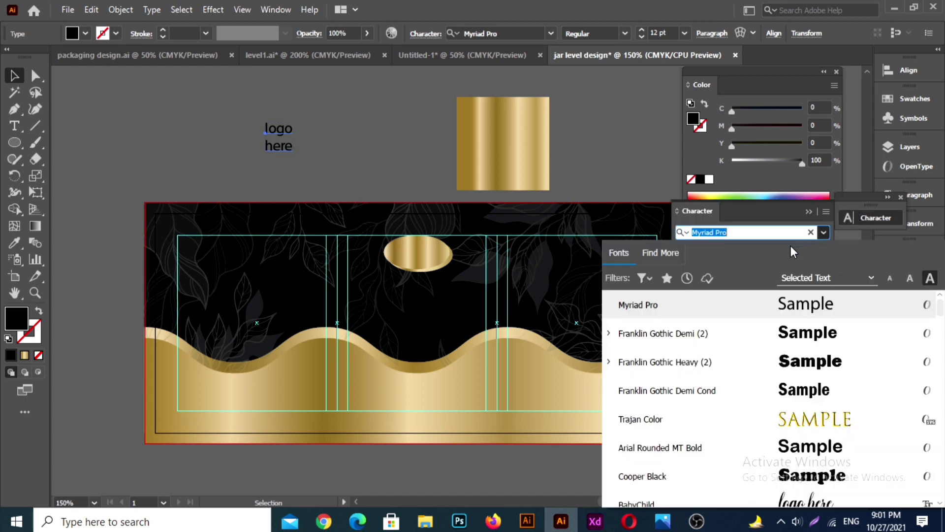
click(812, 363)
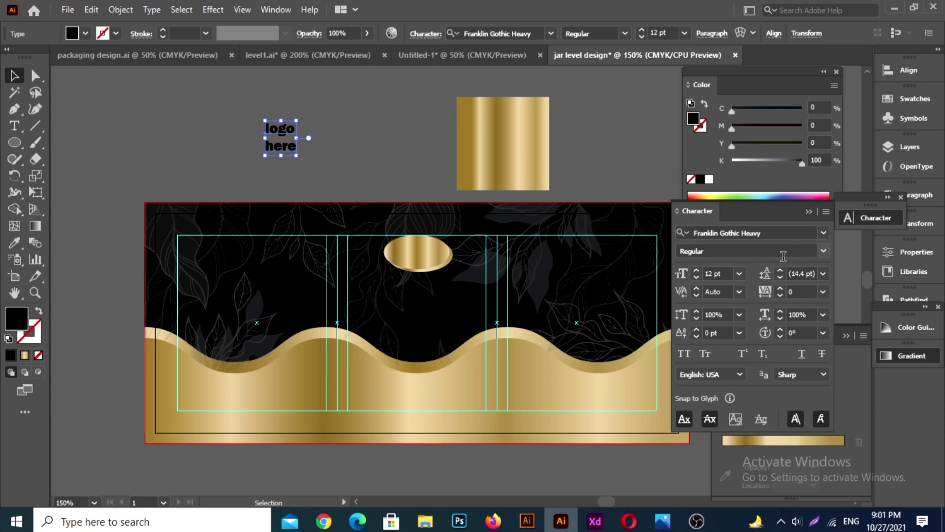
Step: Set both the leading and the font size of the "logo here" text to 10 pt
click(812, 273)
text(11)
key(Return)
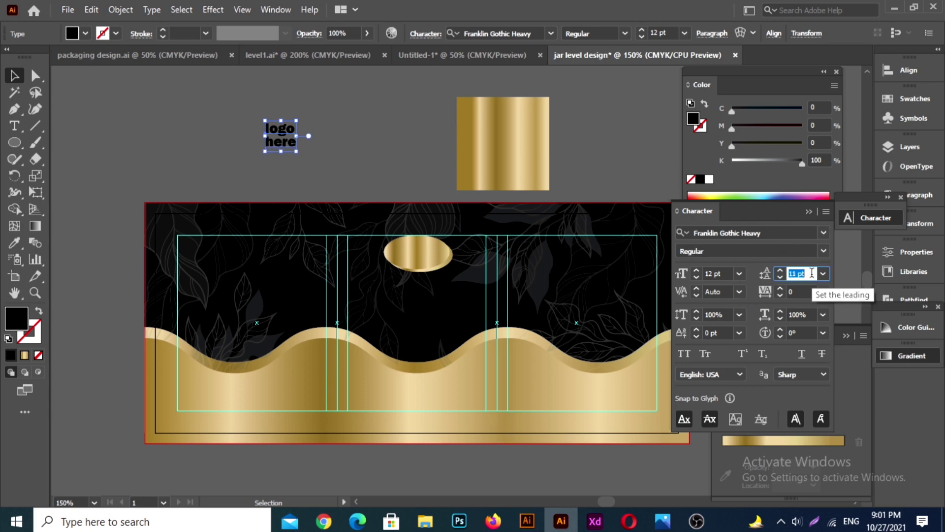
key(Down)
click(740, 273)
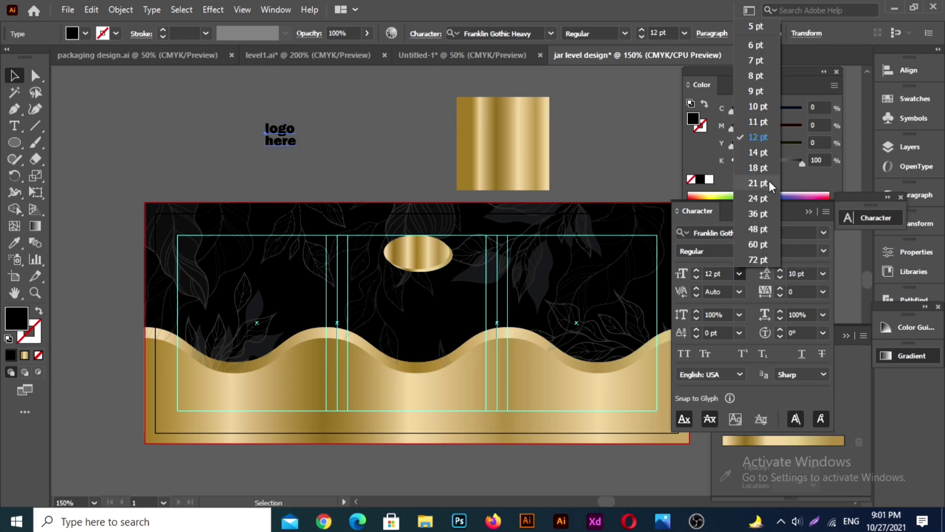
click(767, 113)
click(376, 169)
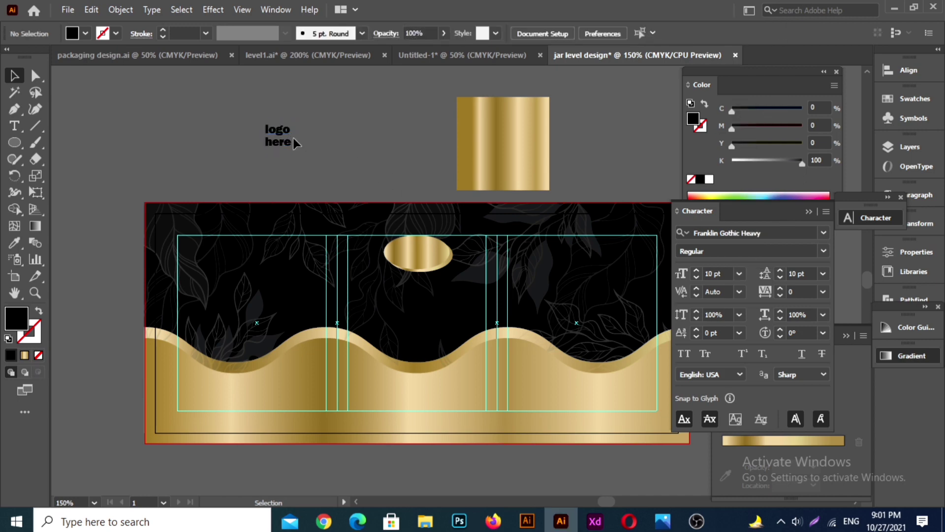
Step: Tighten the "logo here" text's leading to 8 pt and place the text in the center of the gold ellipse
click(291, 139)
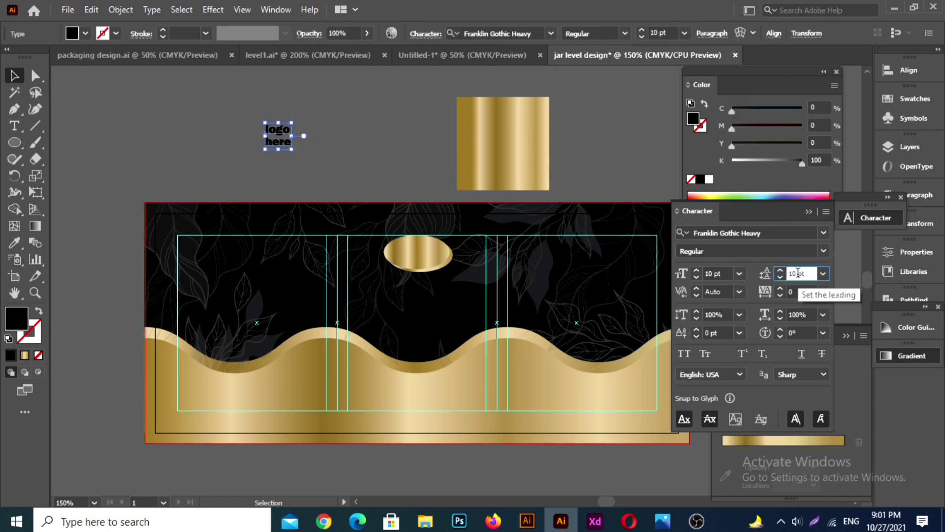
scroll(798, 273, down, 4)
scroll(799, 274, up, 2)
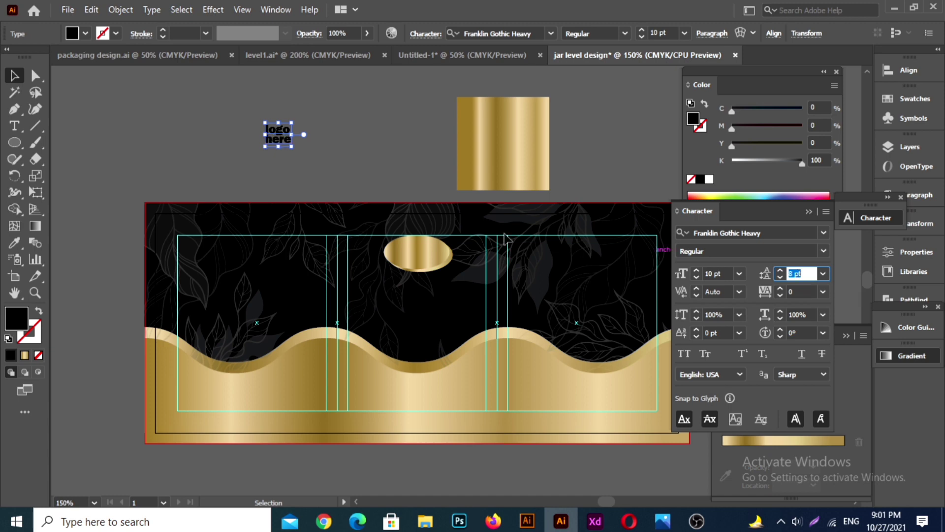
click(245, 124)
drag(284, 140, 423, 257)
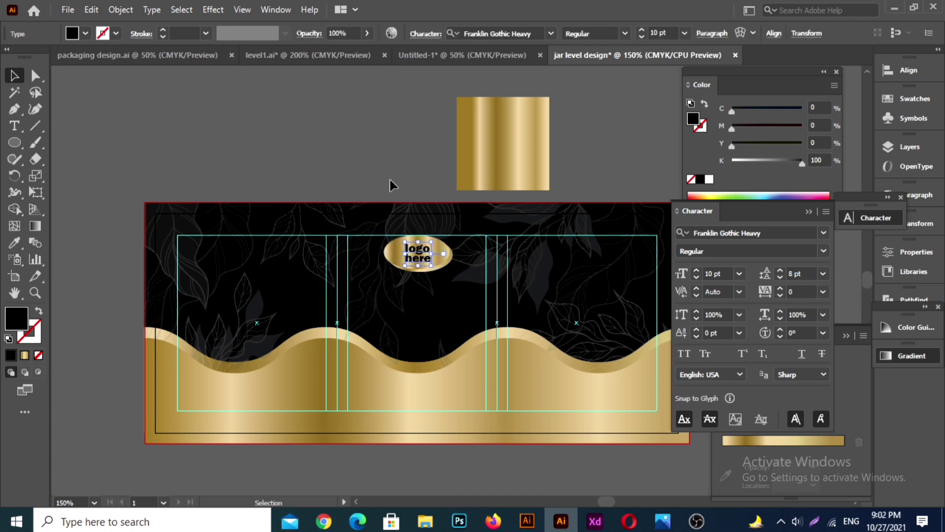
click(401, 170)
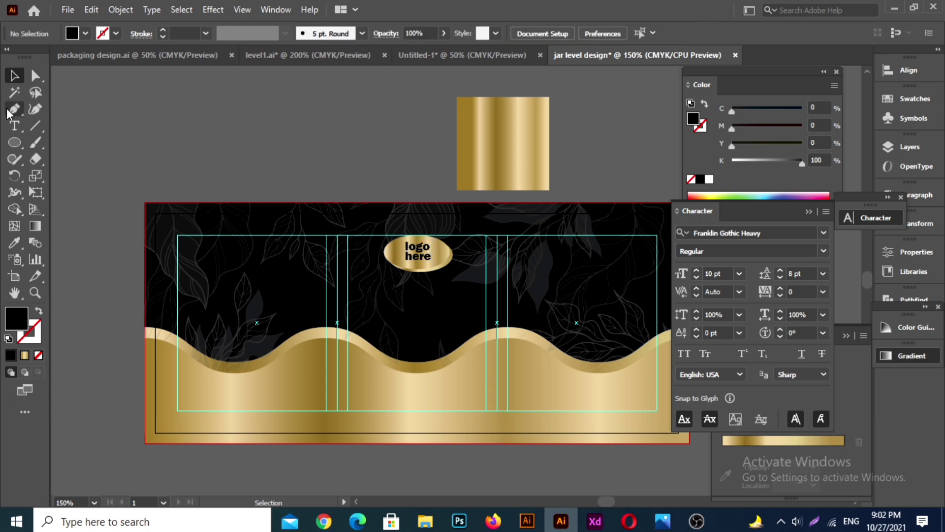
Step: Try a tighter leading of 7 pt on the "logo here" text
click(423, 255)
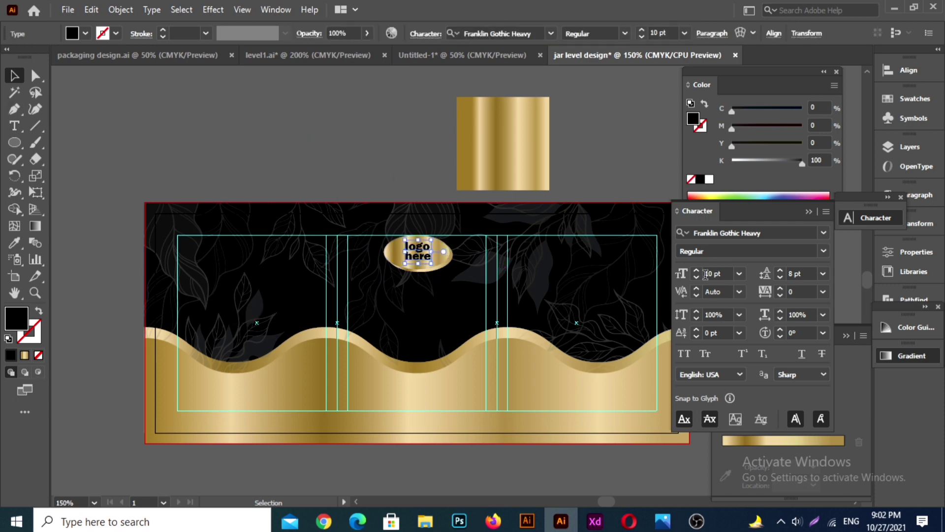
click(794, 272)
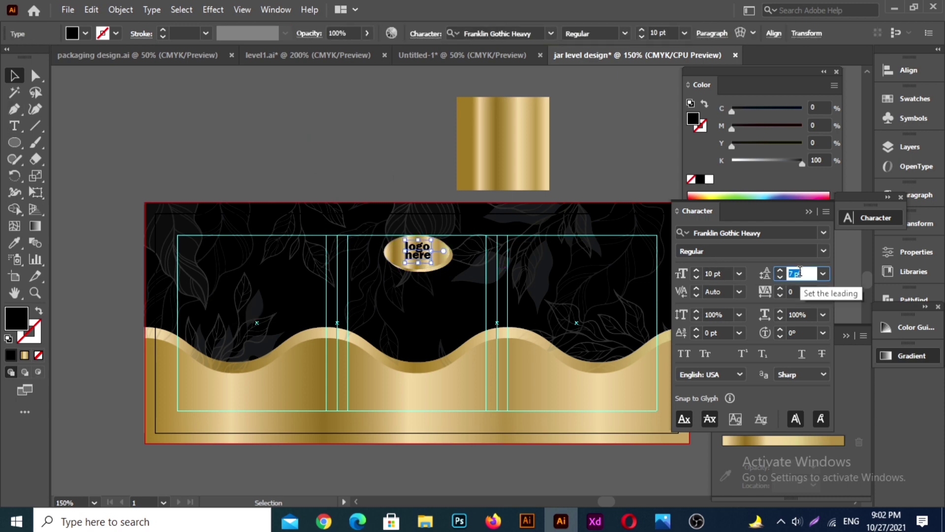
click(370, 171)
Step: Shift the "logo here" text slightly to the left inside the gold ellipse and deselect it
drag(418, 267, 416, 264)
click(345, 160)
click(419, 266)
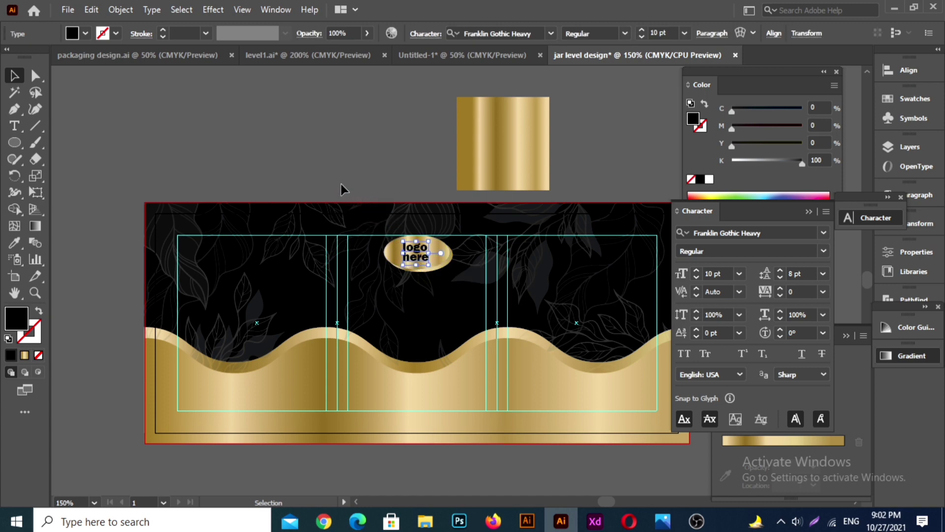
click(335, 163)
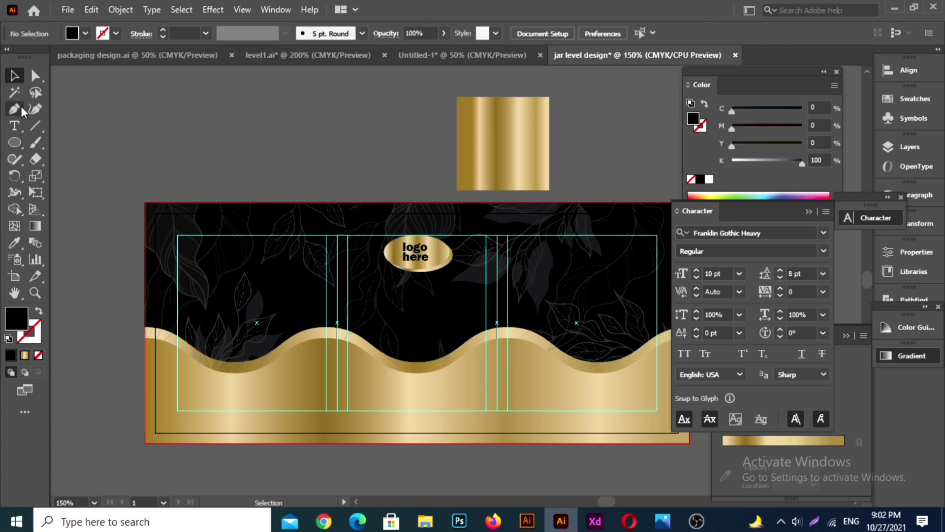
Step: Add the text "PRODUCT NAME" on the empty canvas above the label and bring it closer to the label
click(13, 130)
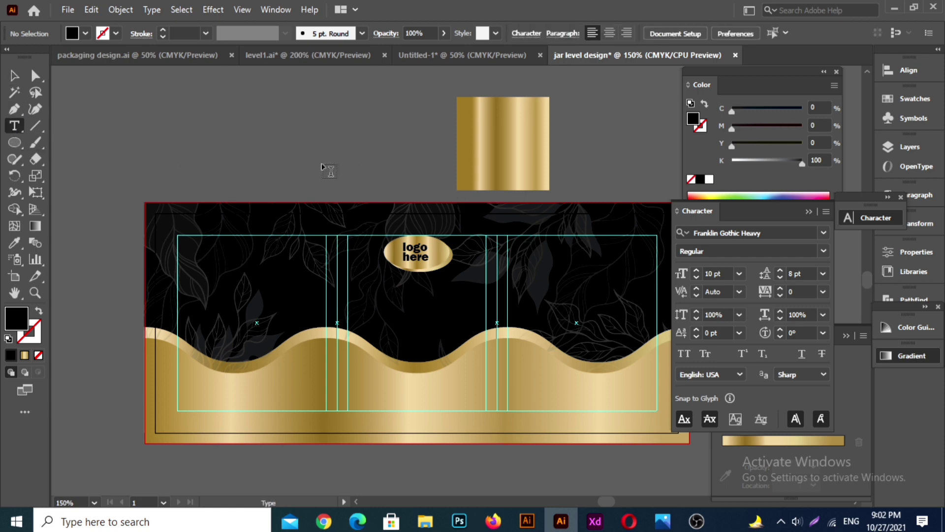
click(256, 129)
scroll(498, 102, up, 1)
key(BackSpace)
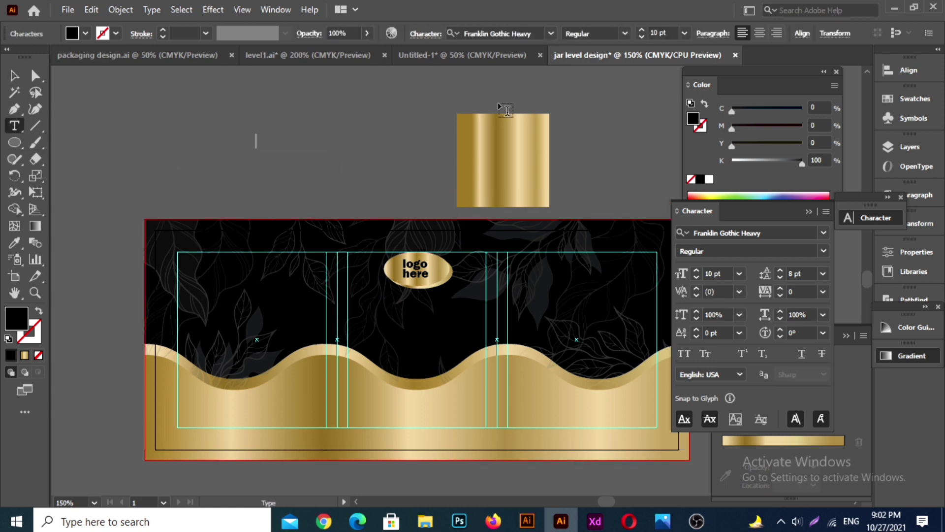
text(PRODUCT NAME)
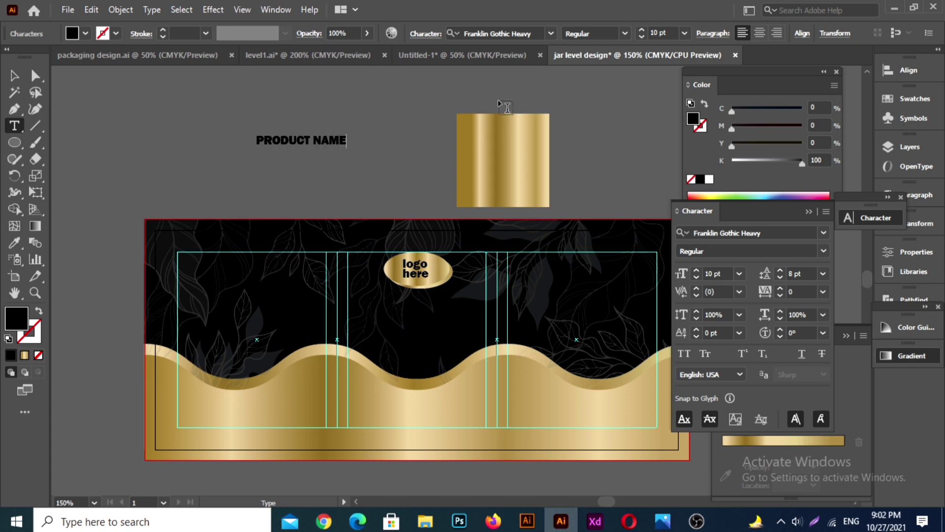
click(15, 75)
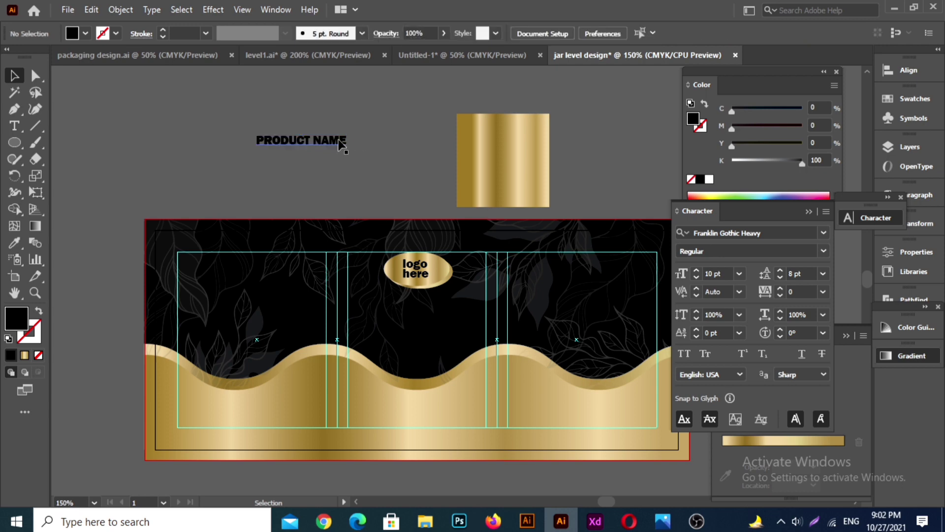
drag(338, 144, 390, 184)
Step: Break the "PRODUCT NAME" text into two lines and center-align both lines
click(14, 127)
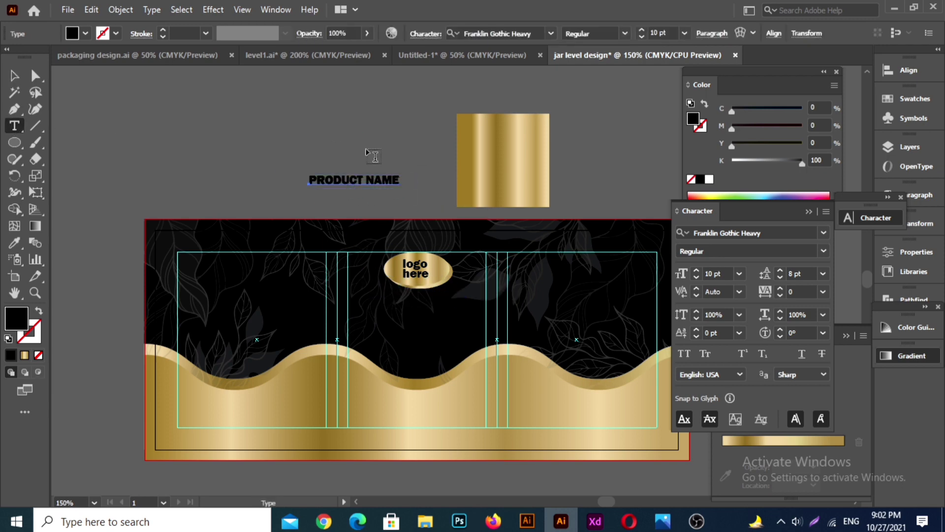
click(368, 179)
key(BackSpace)
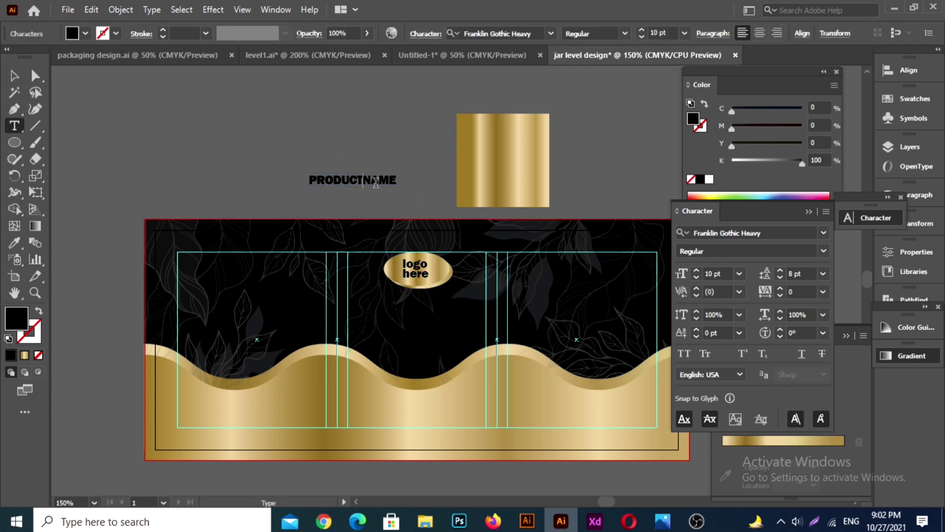
key(Return)
click(760, 33)
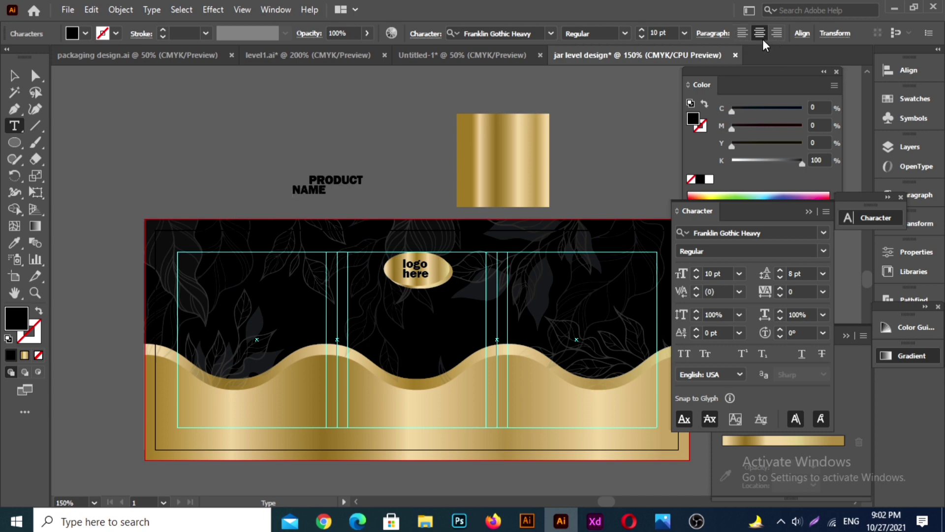
click(329, 177)
click(762, 33)
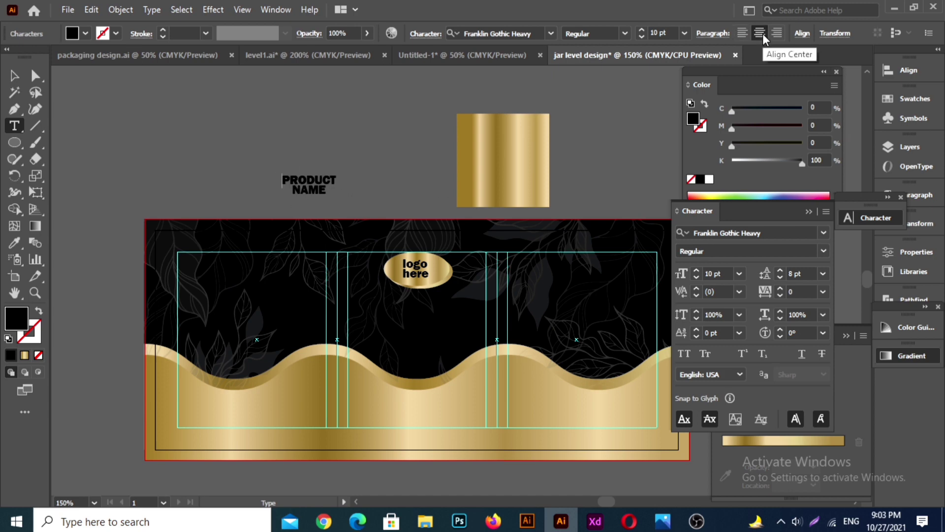
click(14, 76)
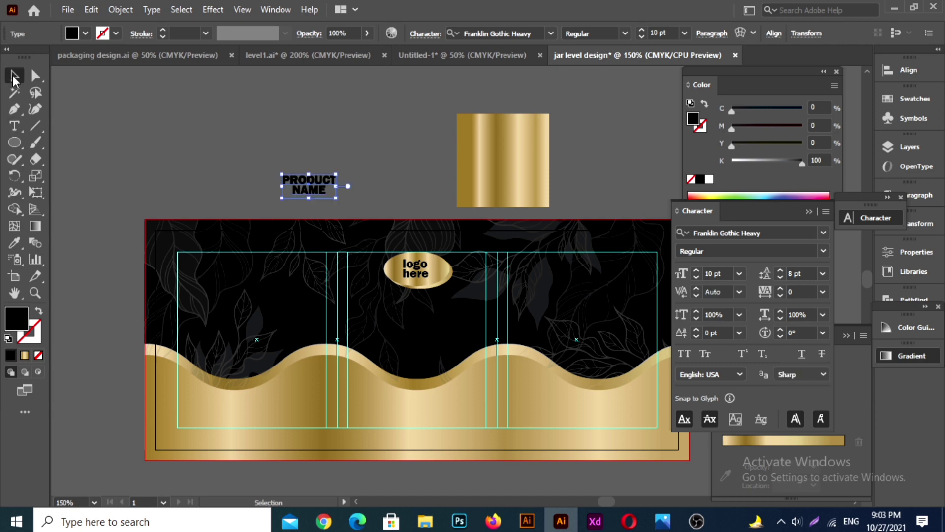
click(194, 192)
Step: Change the font of the product name text to Trajan Color
click(310, 194)
click(821, 251)
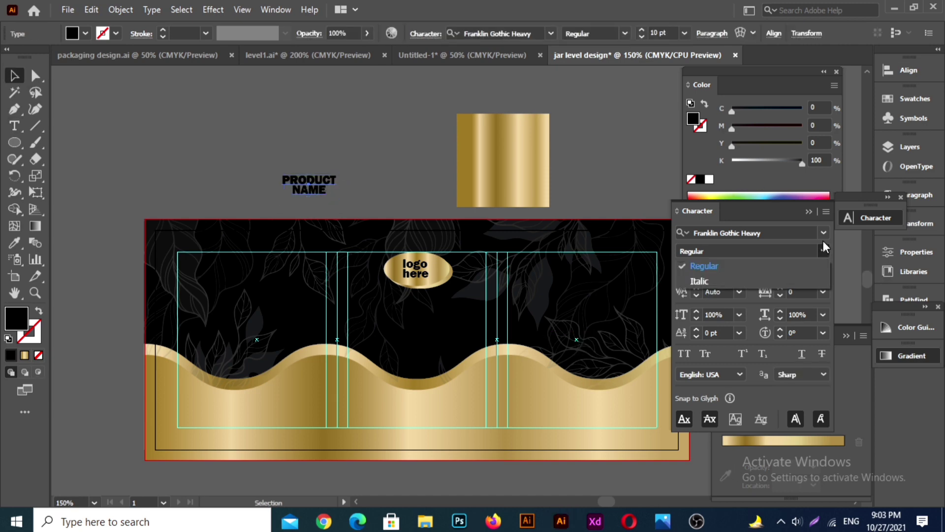
click(823, 235)
click(823, 232)
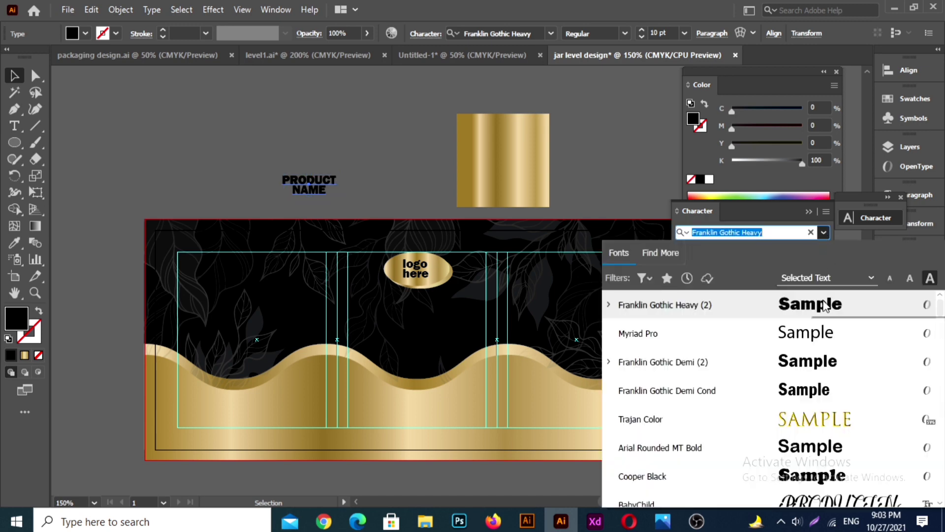
click(827, 418)
Step: Set the leading of the product name text to 10 pt and deselect it
click(801, 274)
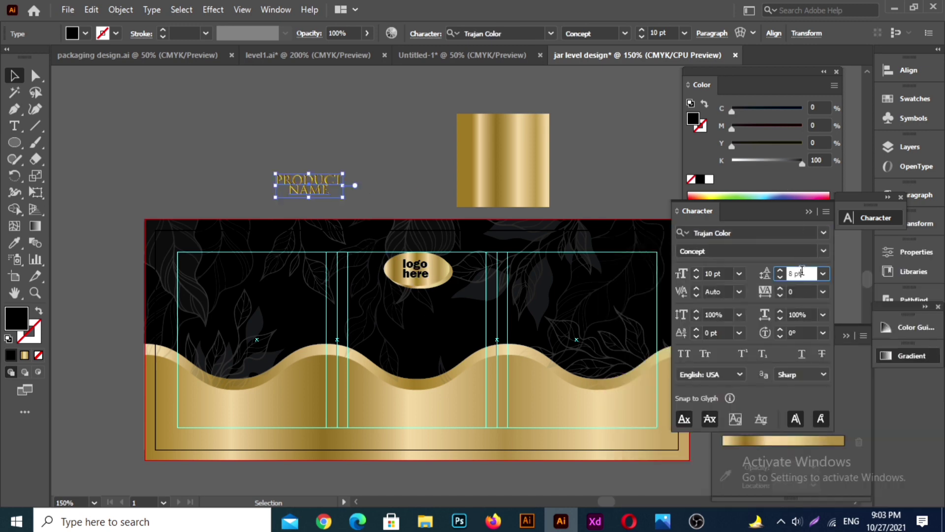
key(Up)
key(Up)
key(Up)
key(Down)
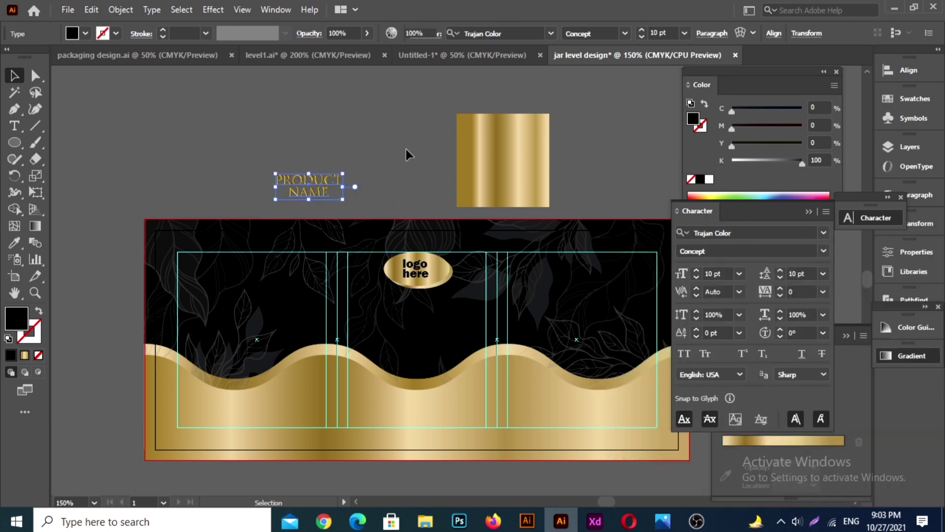
click(406, 149)
Step: Place the product name text just below the gold ellipse and scale it up to about 11 pt, keeping it centered
drag(318, 195, 432, 319)
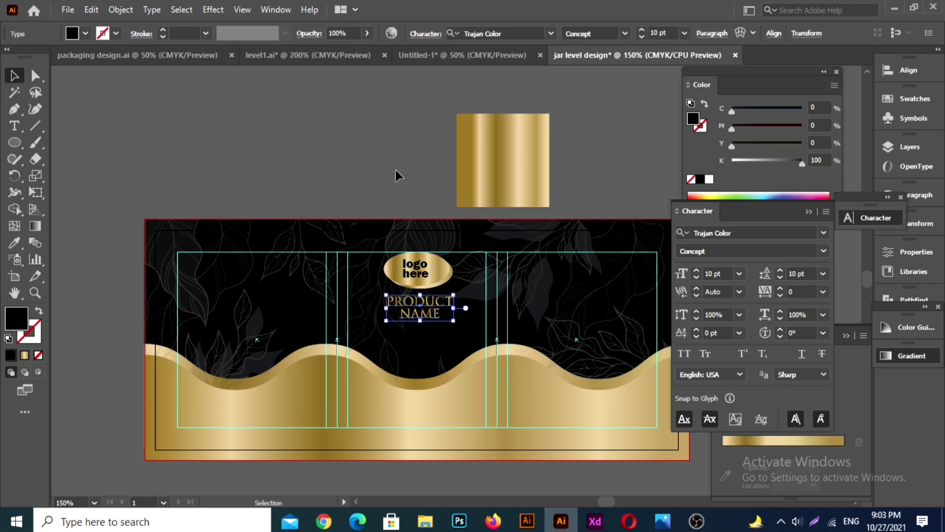
click(369, 150)
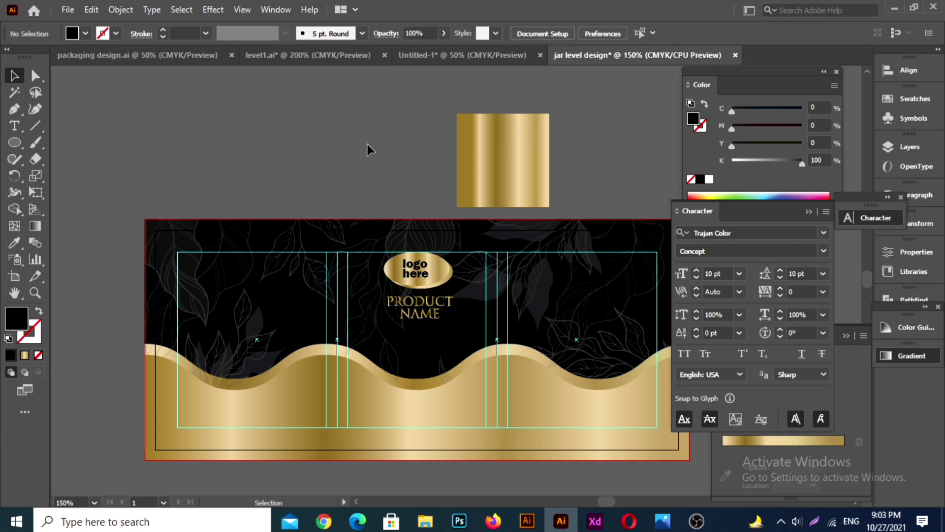
click(432, 315)
drag(453, 294, 460, 290)
drag(424, 317, 420, 320)
key(alt)
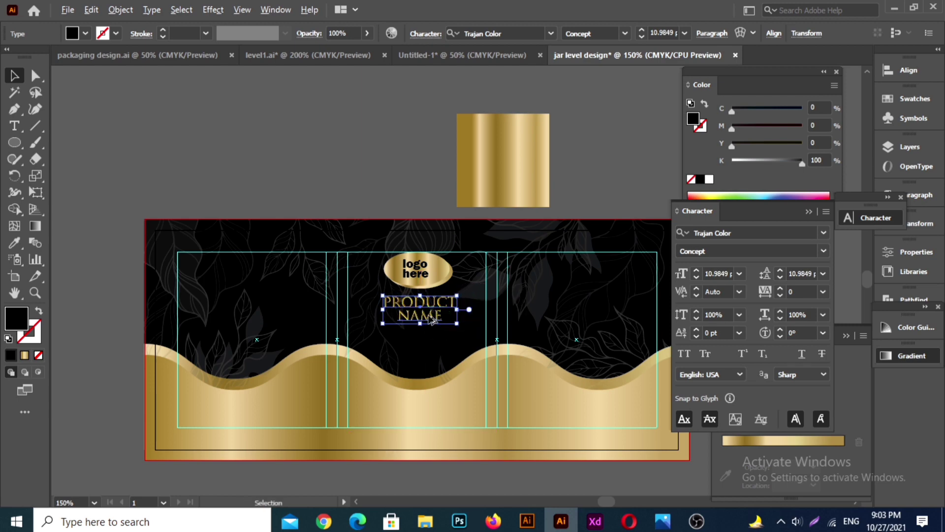
click(349, 176)
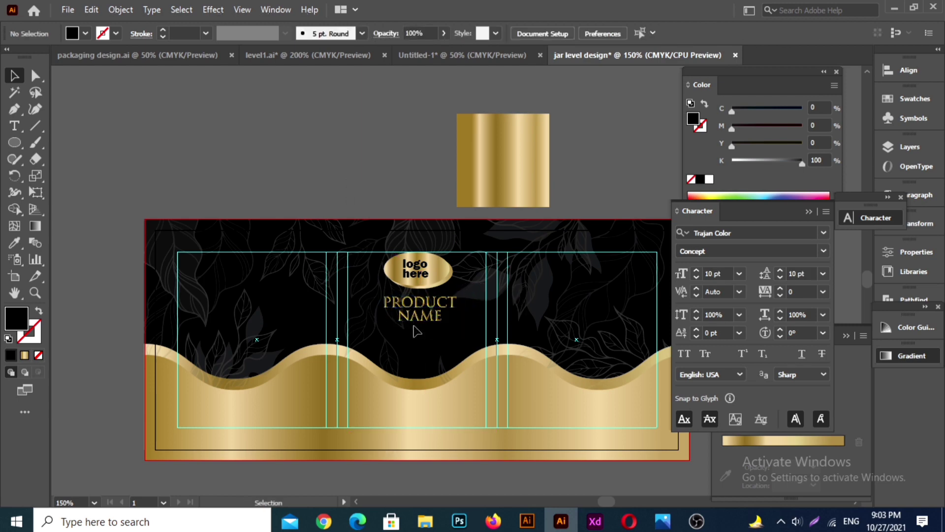
Step: Duplicate the product name text with a tiny offset to the right so the gold lettering looks bolder
click(414, 309)
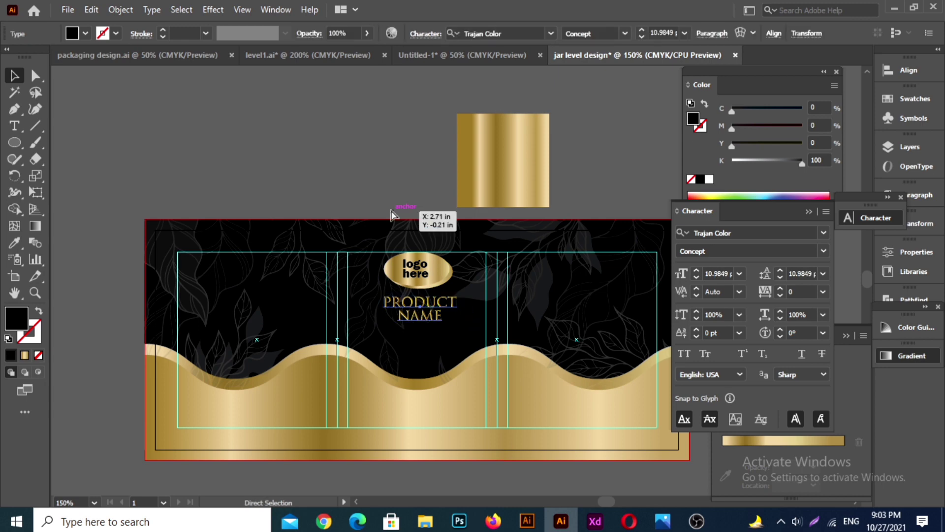
key(v)
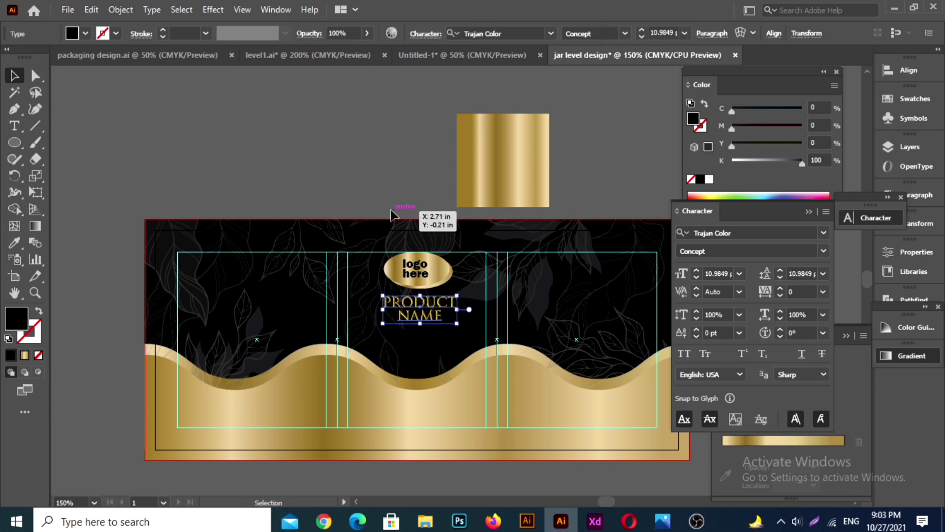
key(Right)
key(Right)
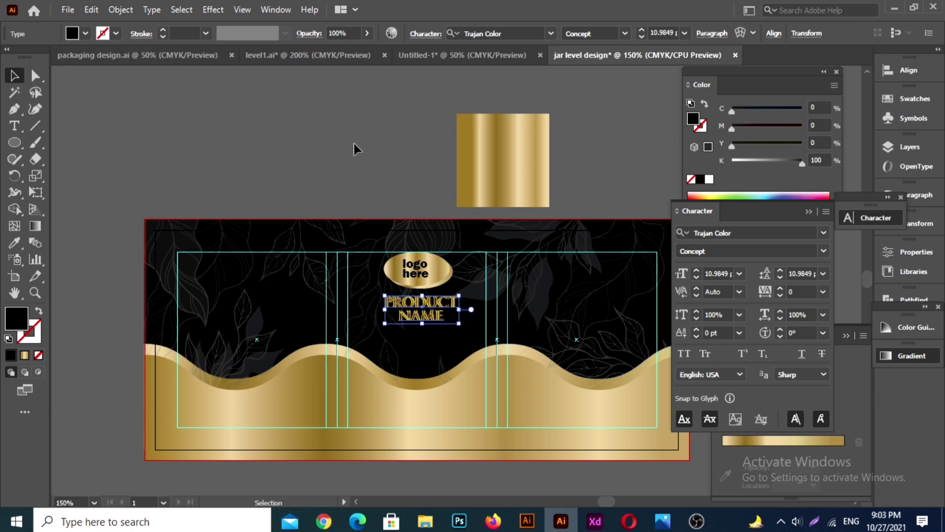
key(Left)
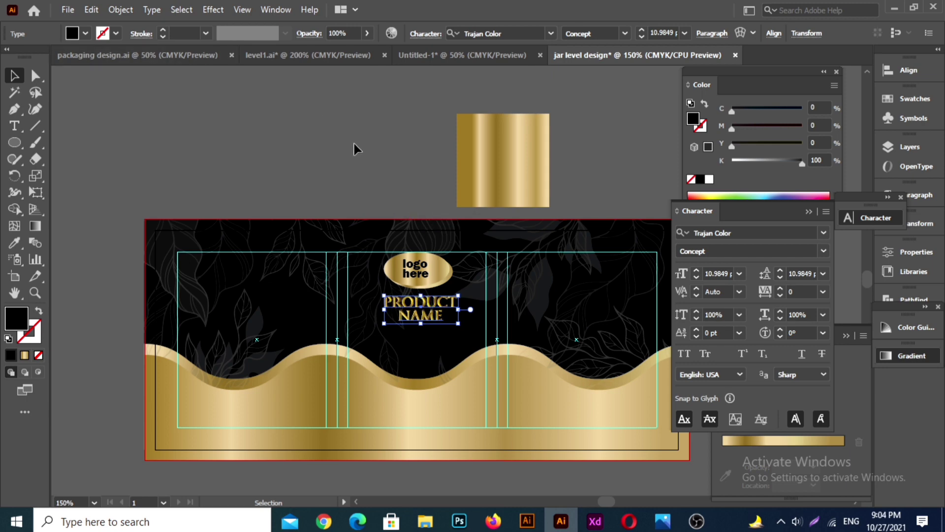
click(353, 154)
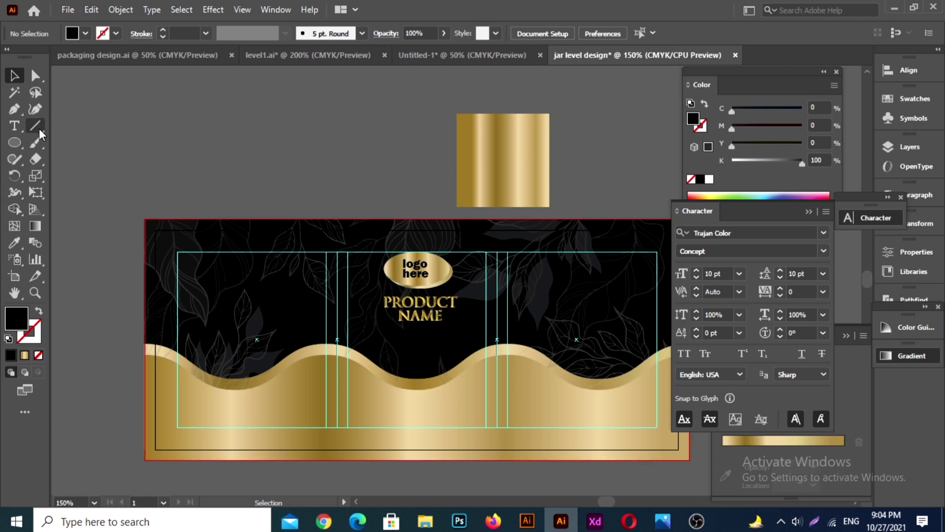
scroll(493, 291, down, 1)
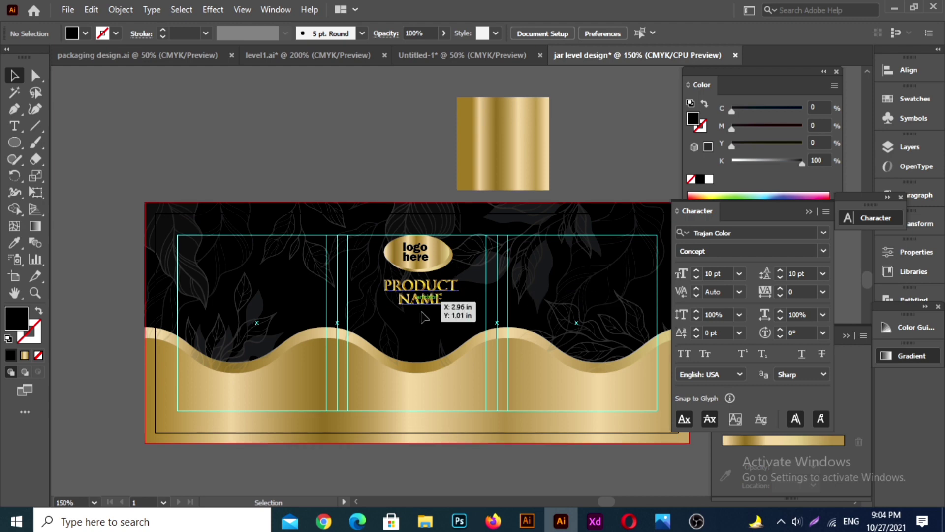
click(440, 288)
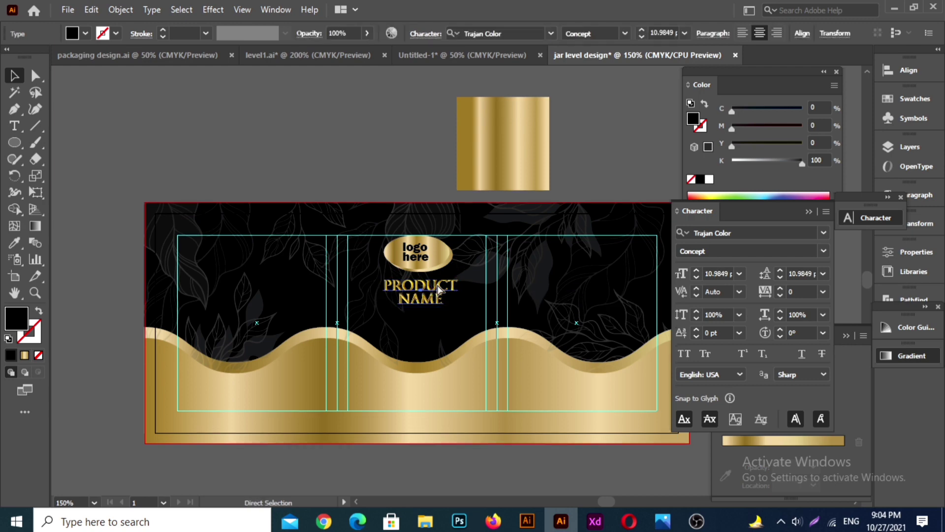
click(440, 288)
click(405, 168)
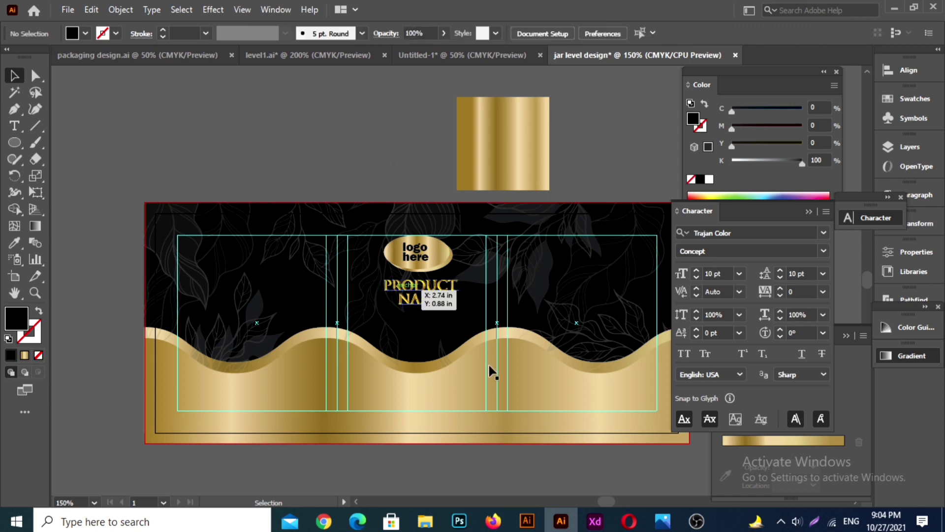
Step: Bring the nutrition facts, lorem ipsum texts and barcode from the Untitled-1 document into the jar label and position them across its three columns
click(493, 56)
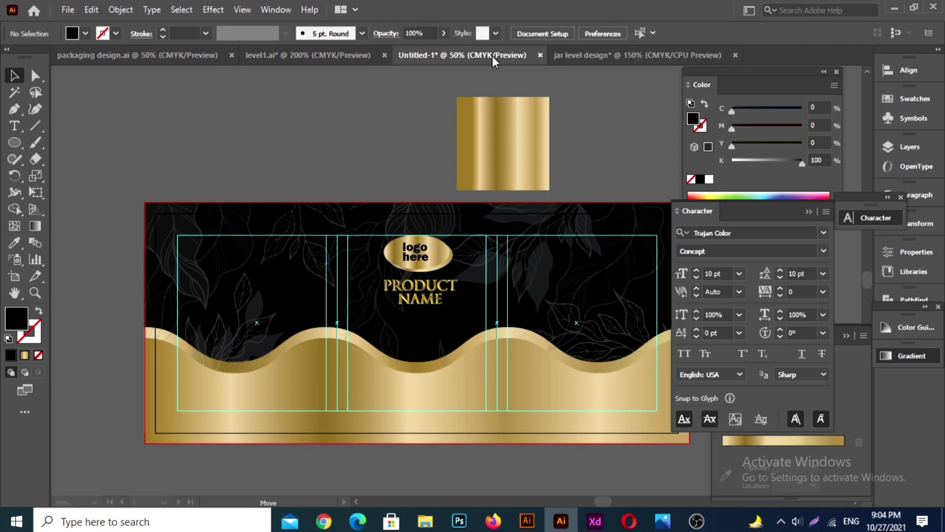
click(149, 125)
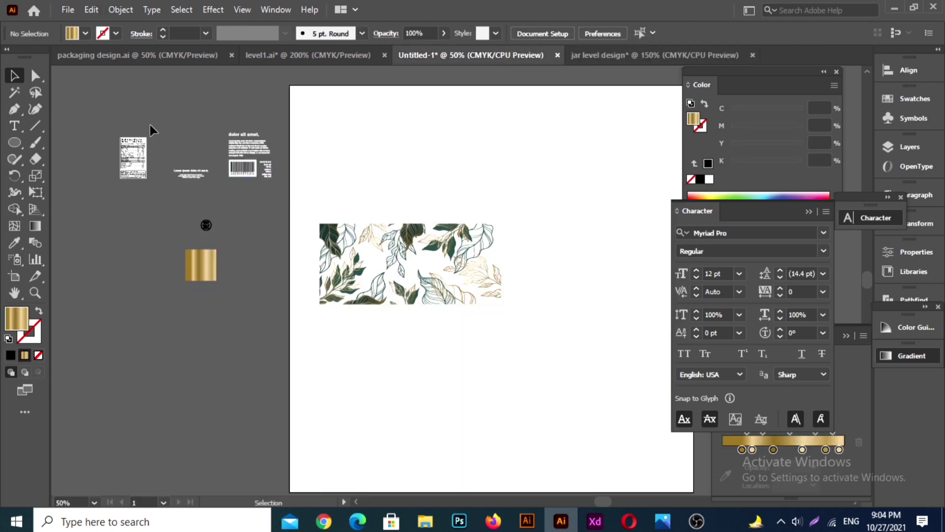
drag(209, 167, 604, 53)
drag(457, 332, 574, 352)
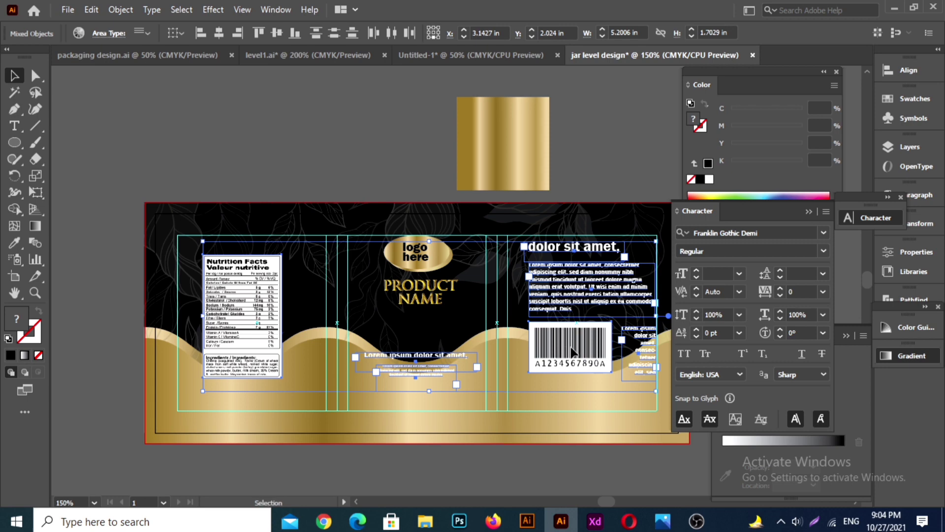
click(316, 144)
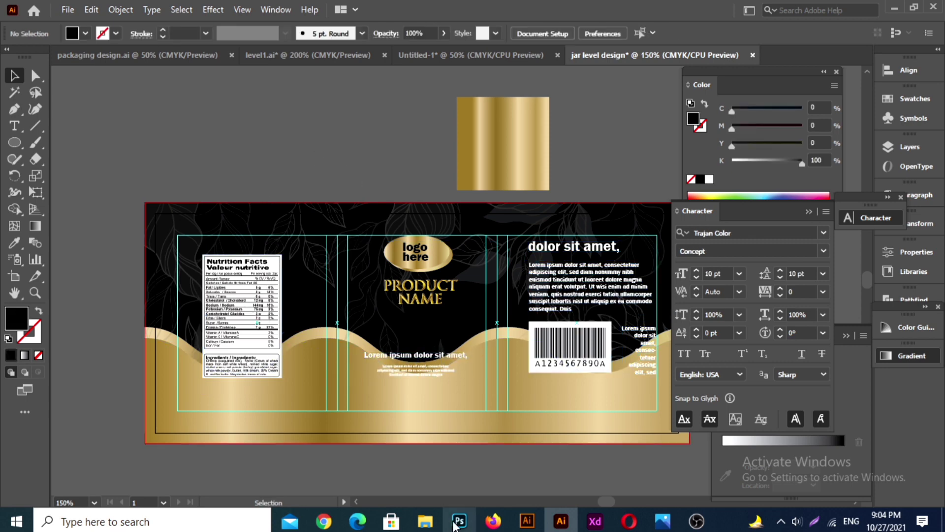
Step: Move the gold wave shapes down slightly, past the label's lower bleed edge, and deselect them
drag(226, 474, 297, 440)
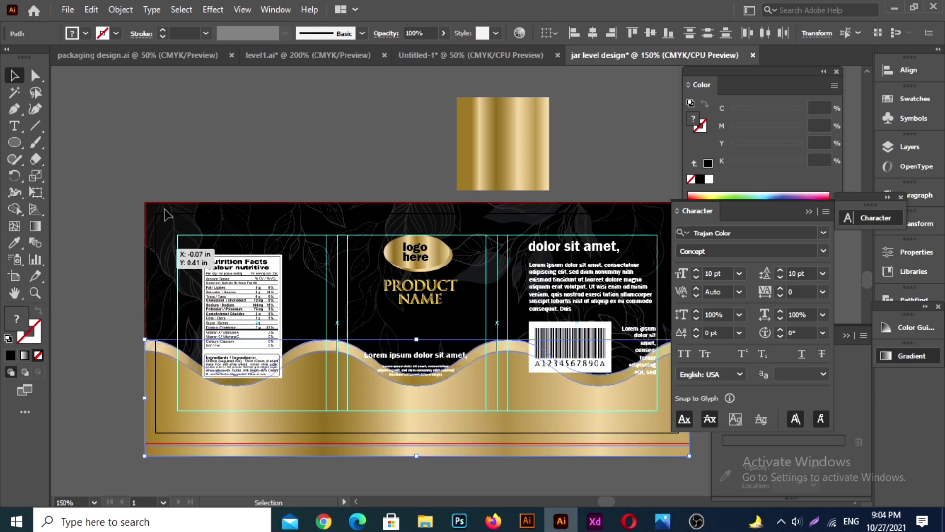
click(246, 132)
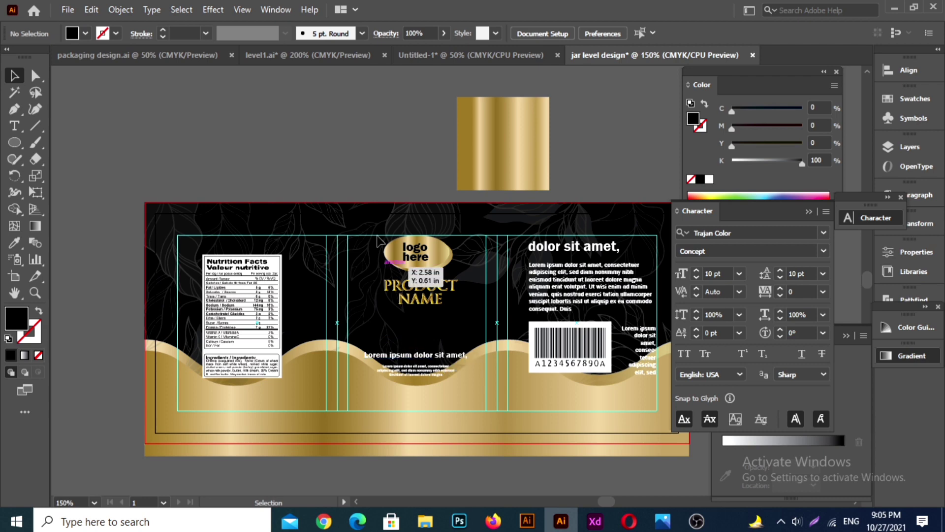
Step: Move the two white lorem ipsum texts in the middle column up onto the black area above the gold wave, then deselect them
click(425, 361)
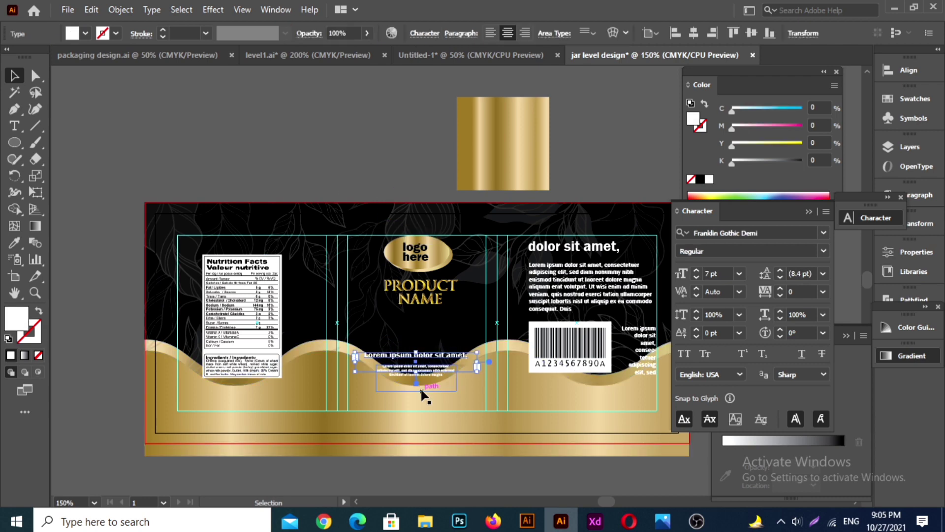
shift+click(427, 377)
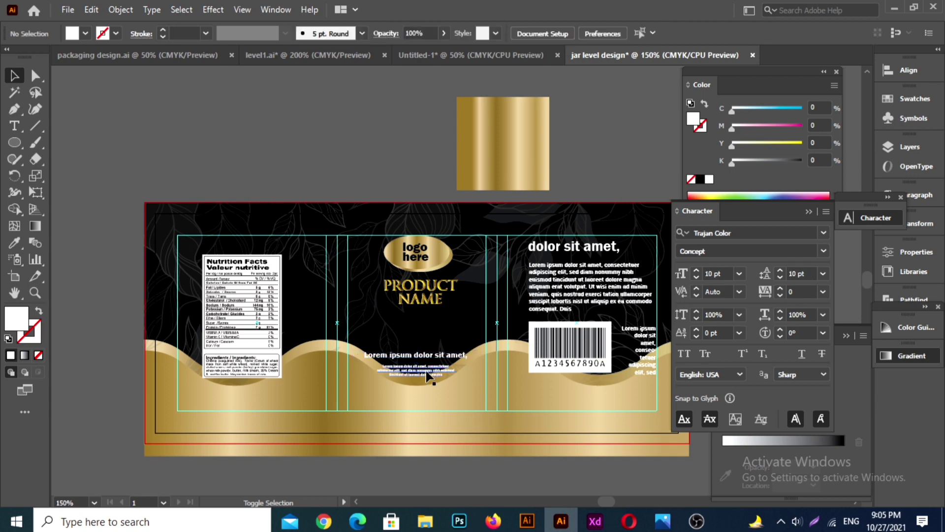
click(427, 376)
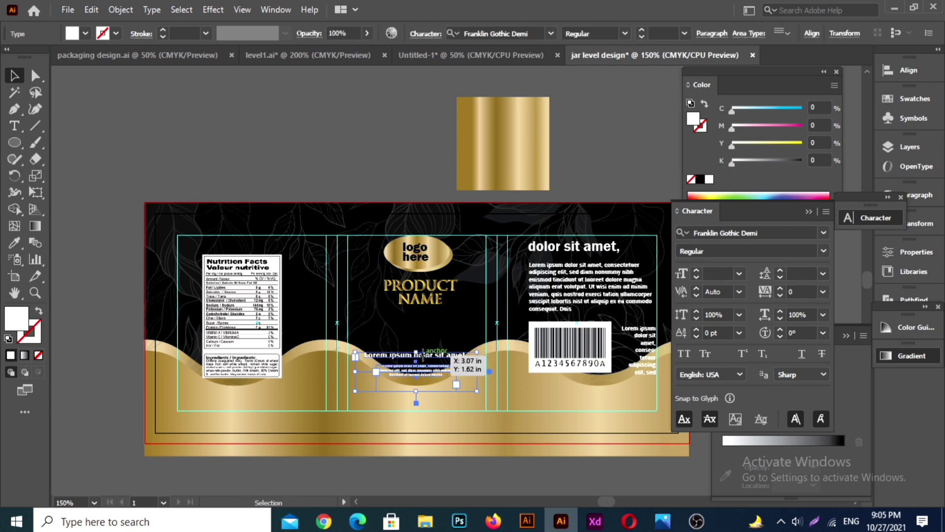
drag(424, 361, 423, 335)
key(Down)
key(Down)
key(Down)
key(Down)
key(Down)
key(Down)
key(Down)
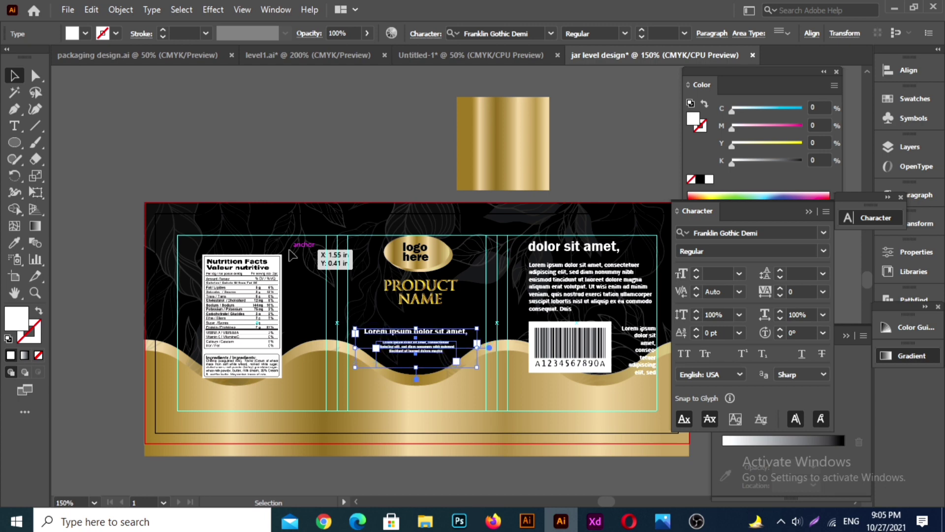
key(Down)
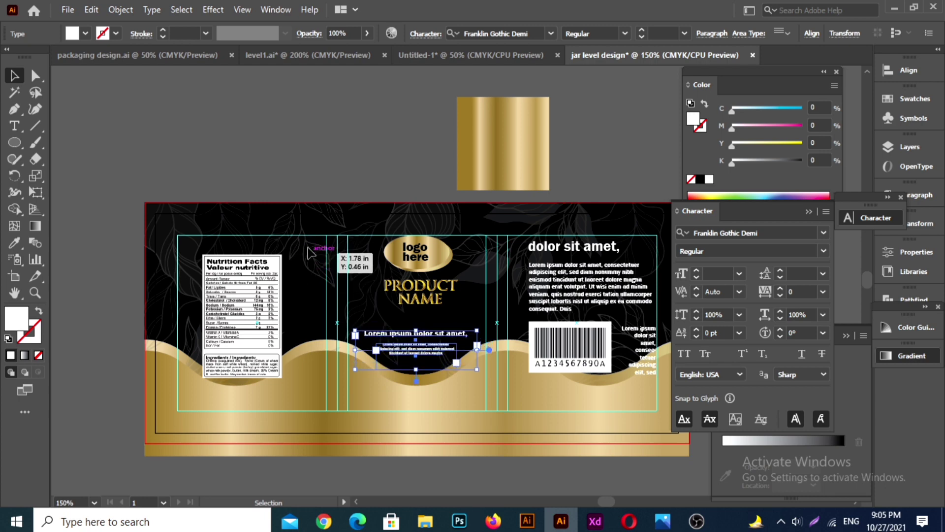
click(340, 157)
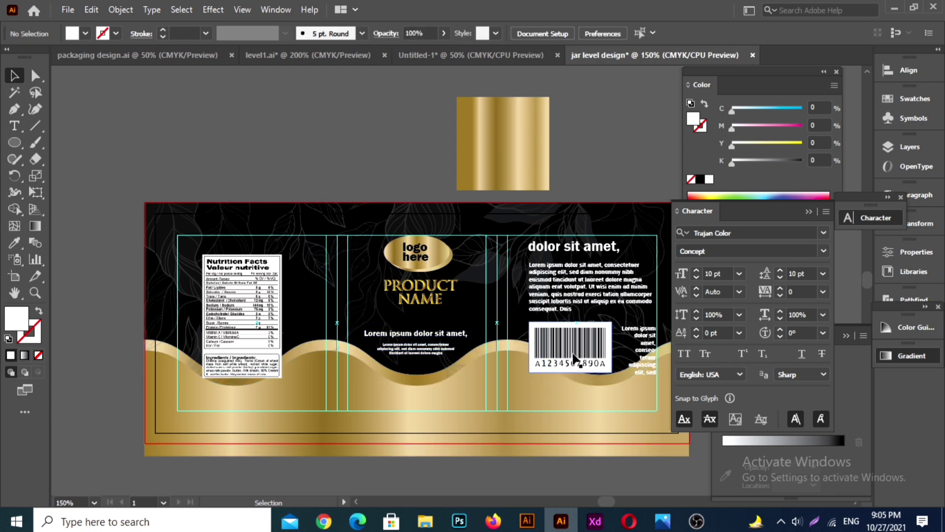
Step: Nudge the third column's paragraph slightly up and the barcode slightly down to widen the gap between them
click(568, 291)
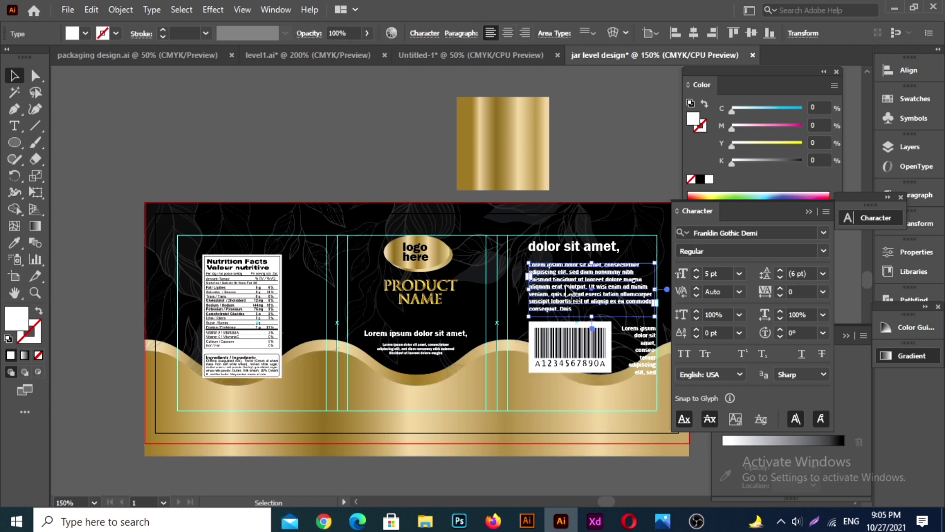
click(587, 362)
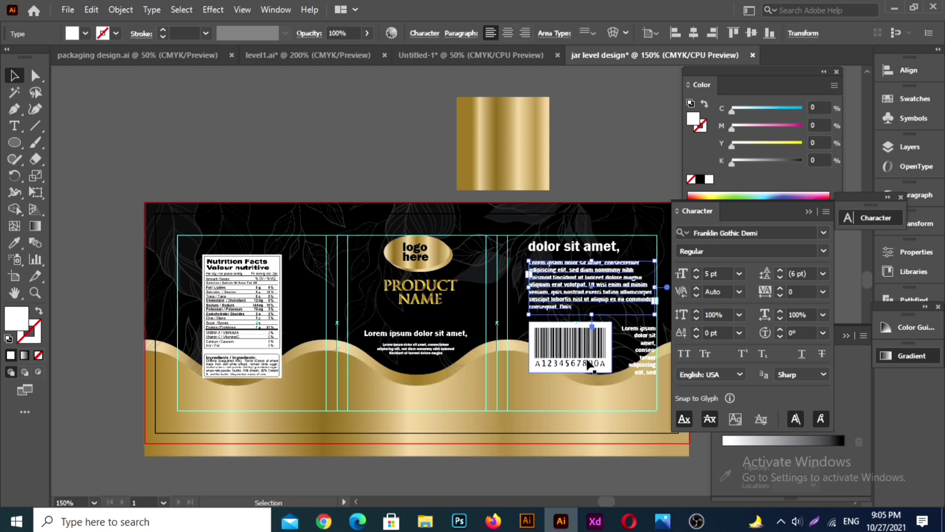
key(Up)
key(Up)
key(Up)
key(Up)
key(Up)
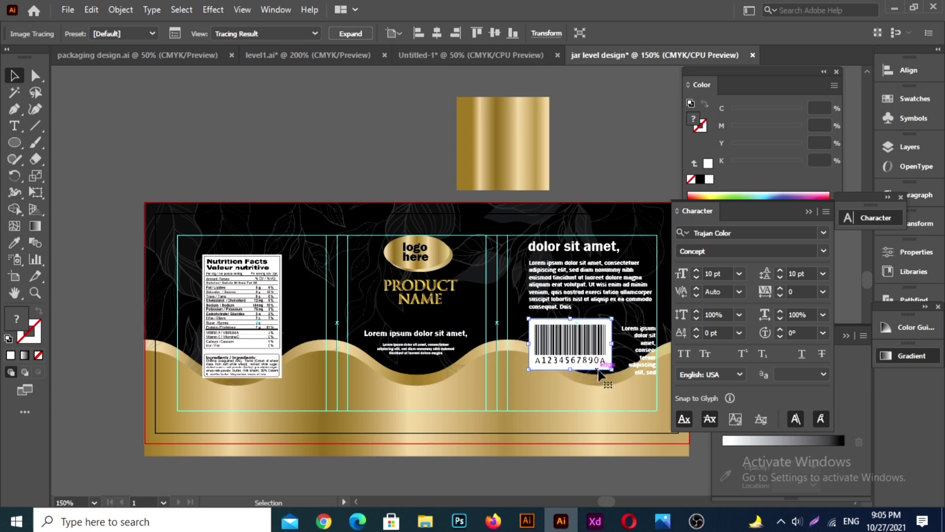
key(Down)
key(Down)
key(Down)
key(Down)
key(Down)
key(Down)
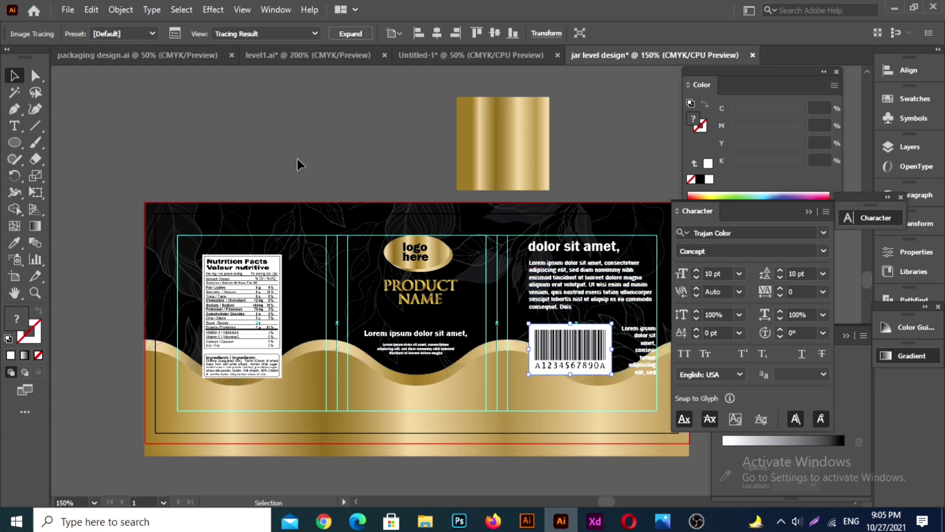
click(340, 173)
Step: Shift the narrow text beside the barcode slightly left and nudge the nutrition facts image slightly up
click(655, 354)
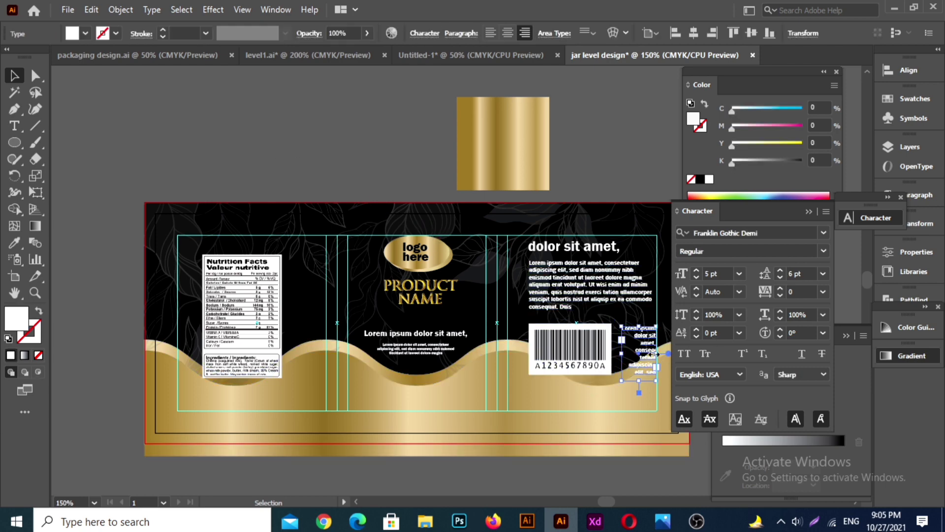
click(236, 361)
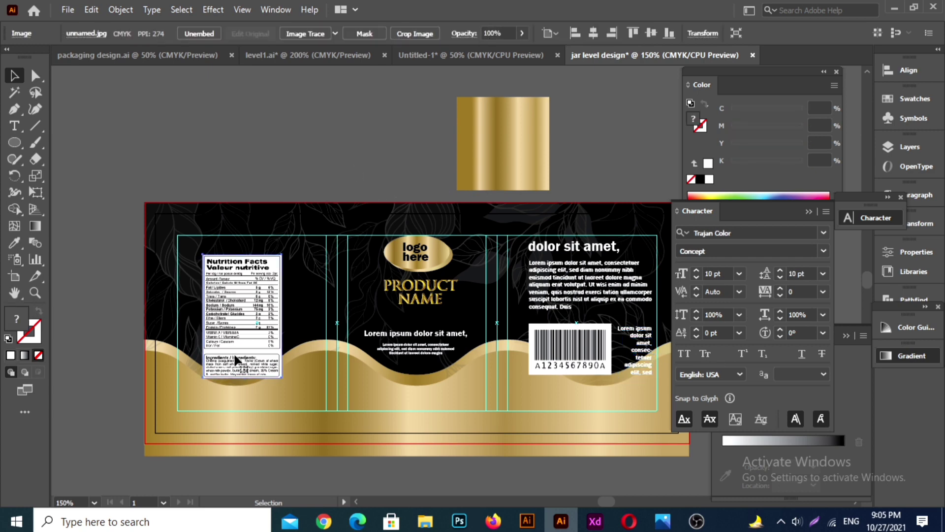
click(263, 156)
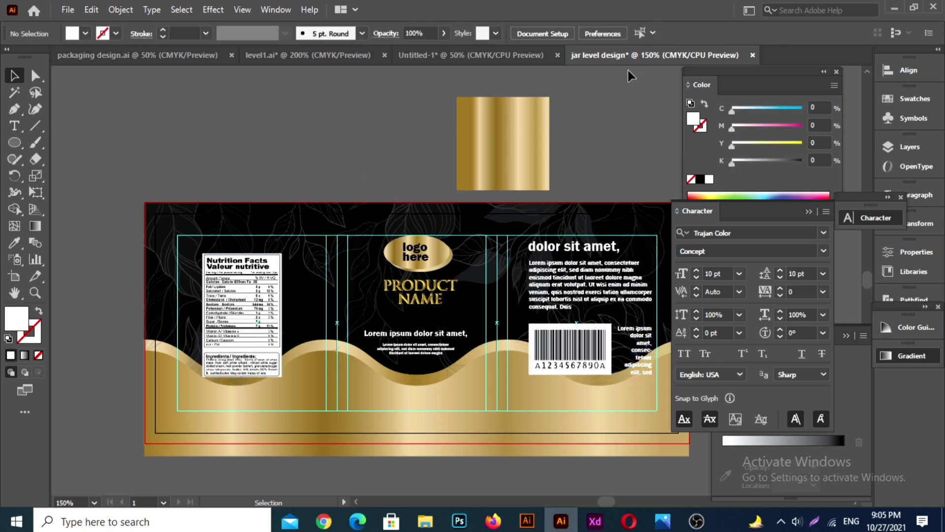
Step: Bring the round lorem ipsum badge from the Untitled-1 document into the jar label and place it on the gold wave below the nutrition facts column
click(471, 54)
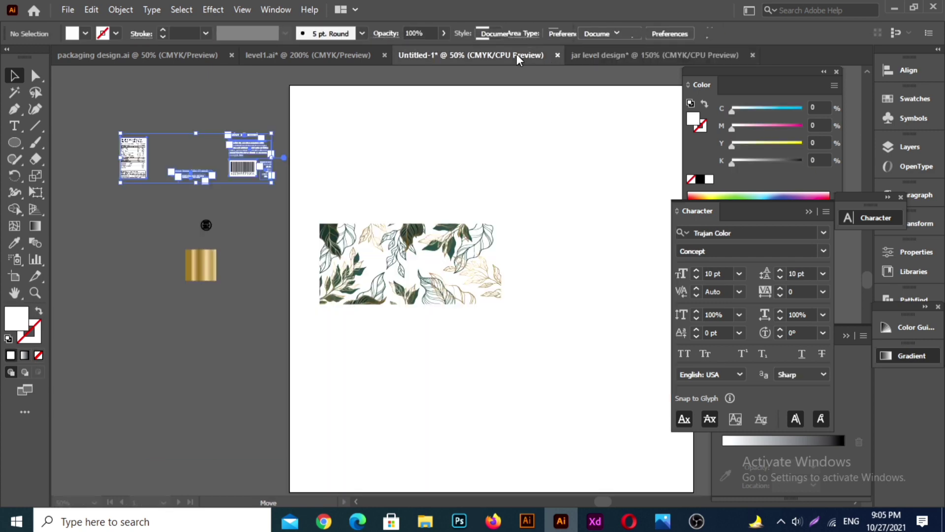
click(213, 225)
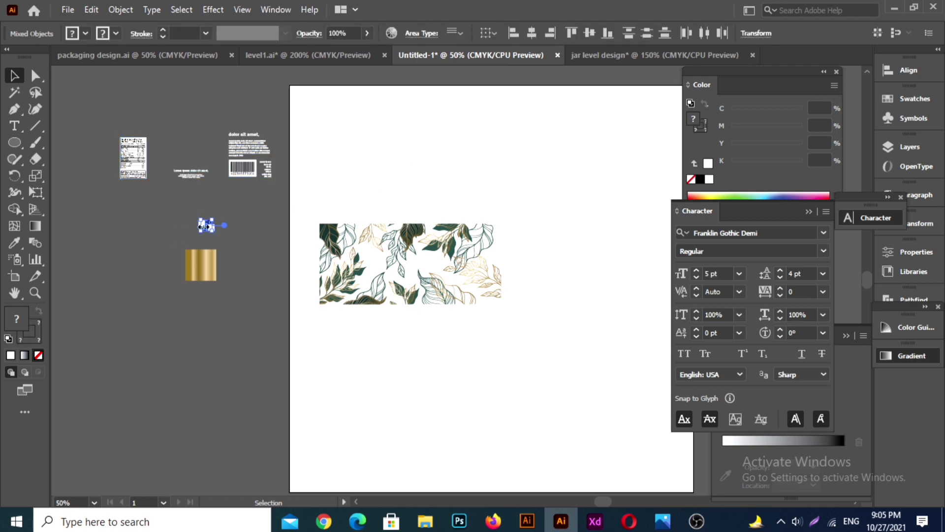
scroll(207, 222, up, 2)
drag(210, 227, 638, 55)
drag(261, 343, 309, 403)
click(287, 158)
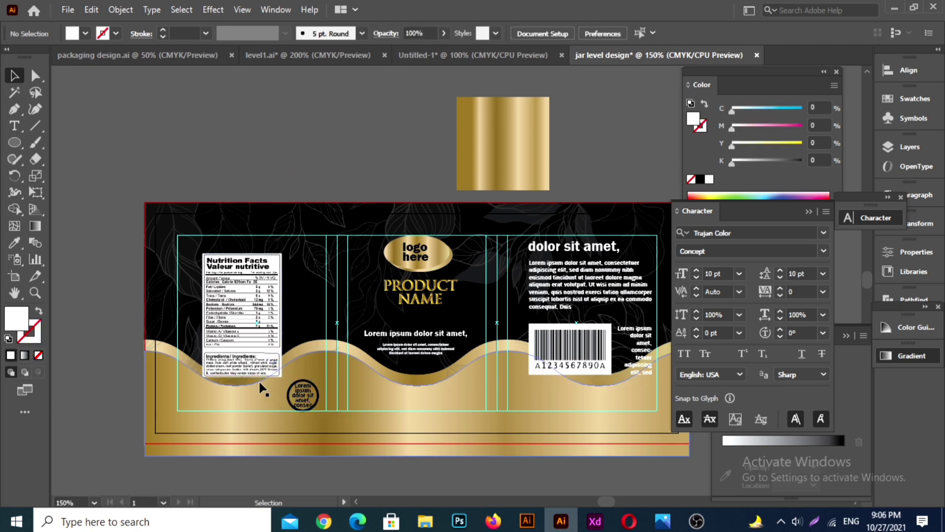
Step: Move the nutrition facts image up and slightly left within the first column to clear room for the badge
drag(254, 347, 253, 339)
click(256, 173)
click(247, 350)
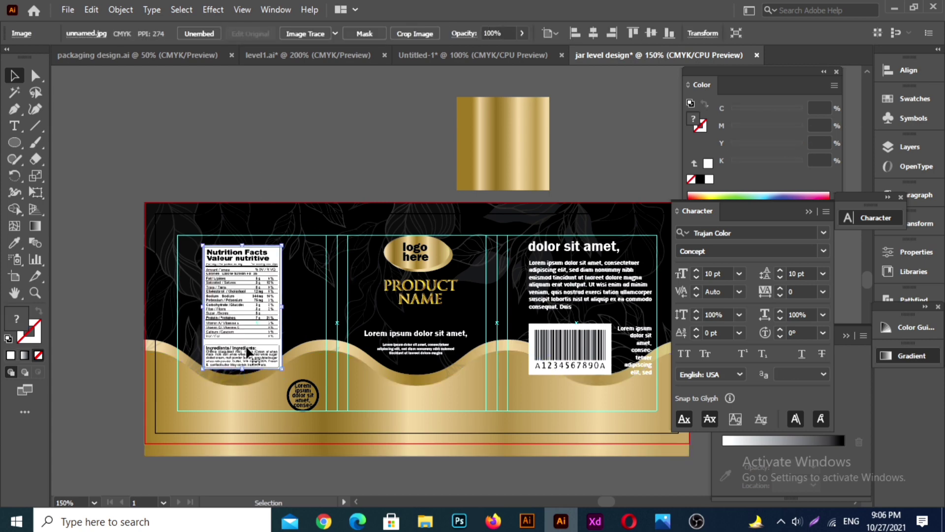
key(Left)
key(Left)
key(Left)
key(Left)
click(276, 158)
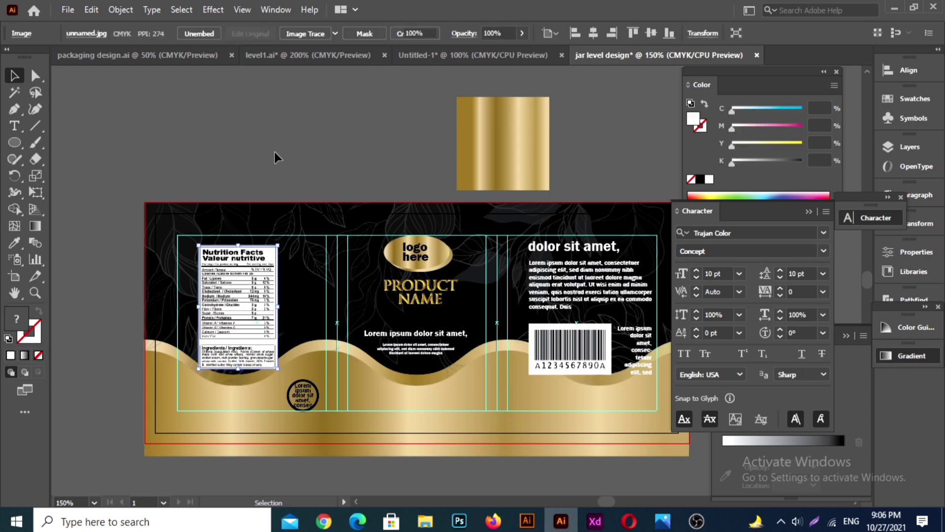
Step: Adjust the text inside the round badge so that "Lorem ipsum dolor sit amet," fits within the circle
click(306, 403)
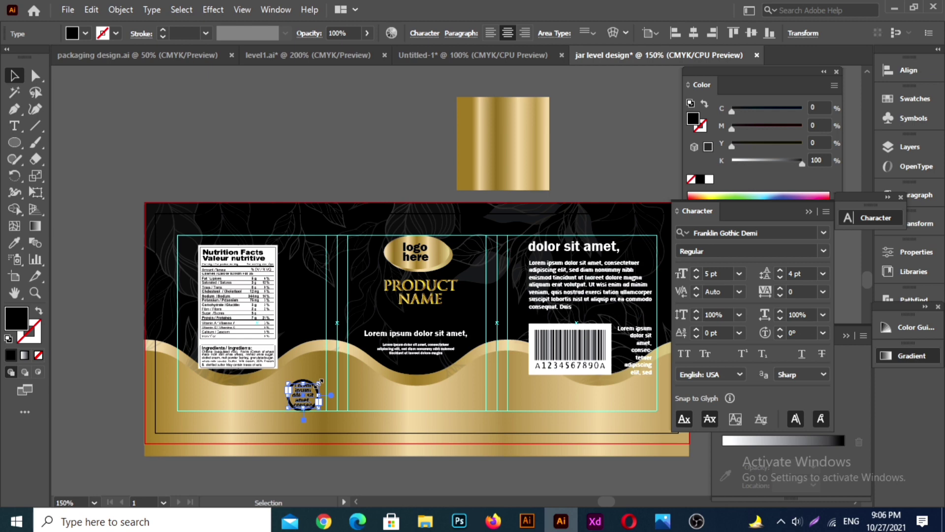
drag(319, 383, 318, 380)
click(283, 197)
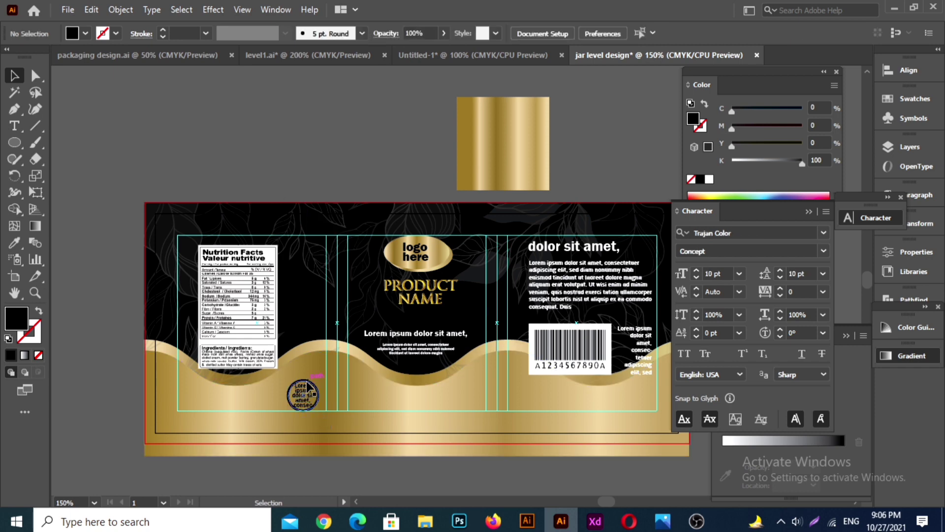
Step: Duplicate the round badge with its text to the lower left corner of the first column, level with the original
click(307, 386)
scroll(296, 397, up, 2)
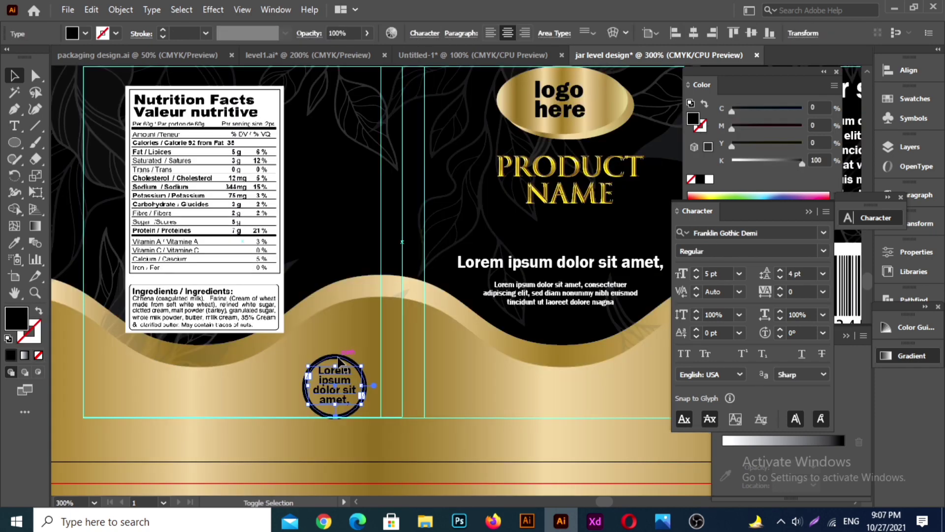
drag(333, 391, 118, 389)
key(Up)
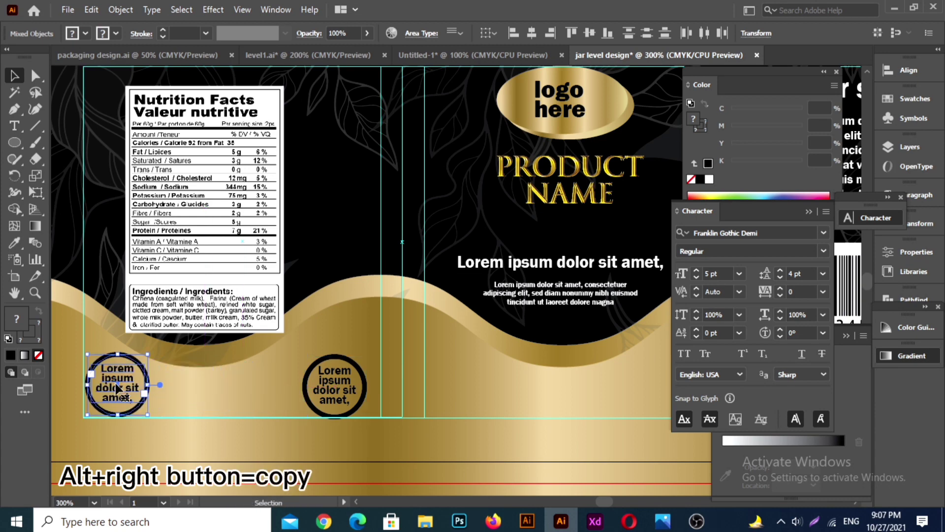
key(Up)
key(Down)
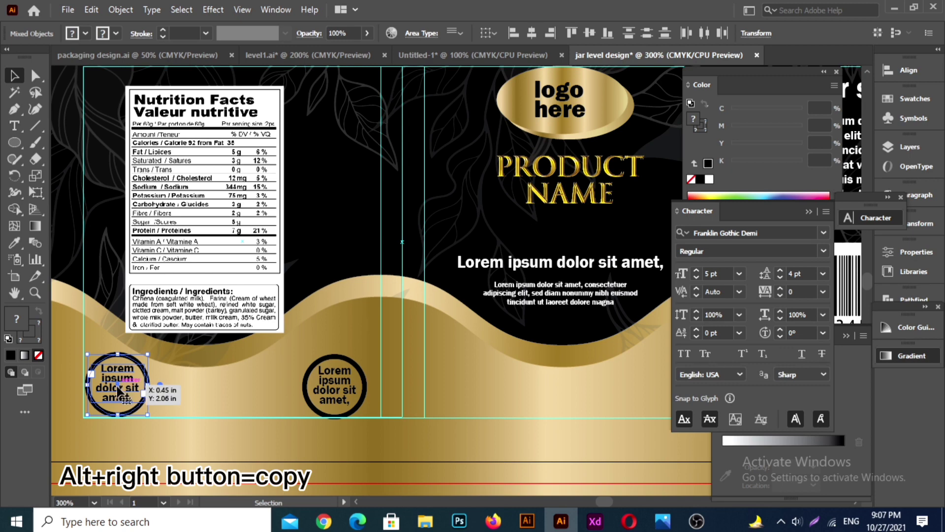
click(141, 392)
drag(119, 387, 161, 393)
key(ctrl+z)
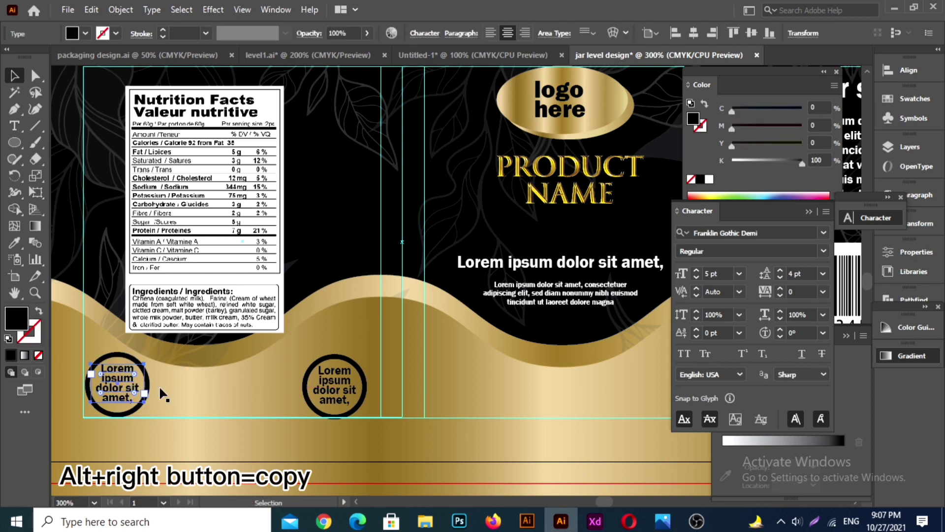
click(361, 255)
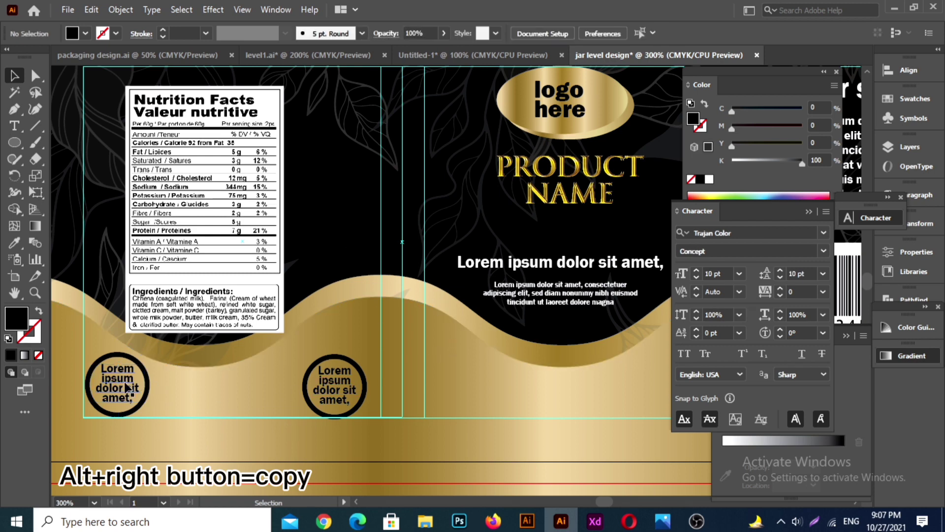
Step: Duplicate the left badge's circle and text to the midpoint between the two existing badges, keeping the same height
click(125, 383)
shift+click(125, 354)
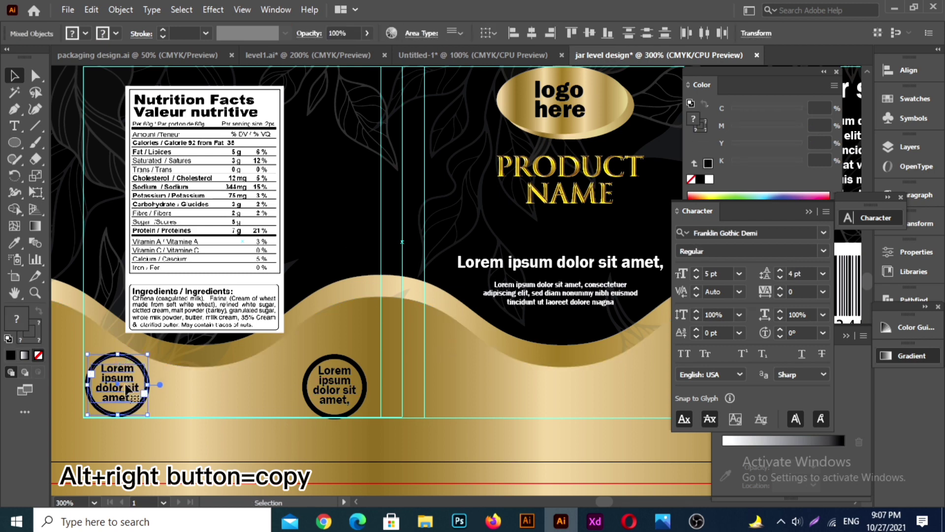
drag(127, 388, 239, 400)
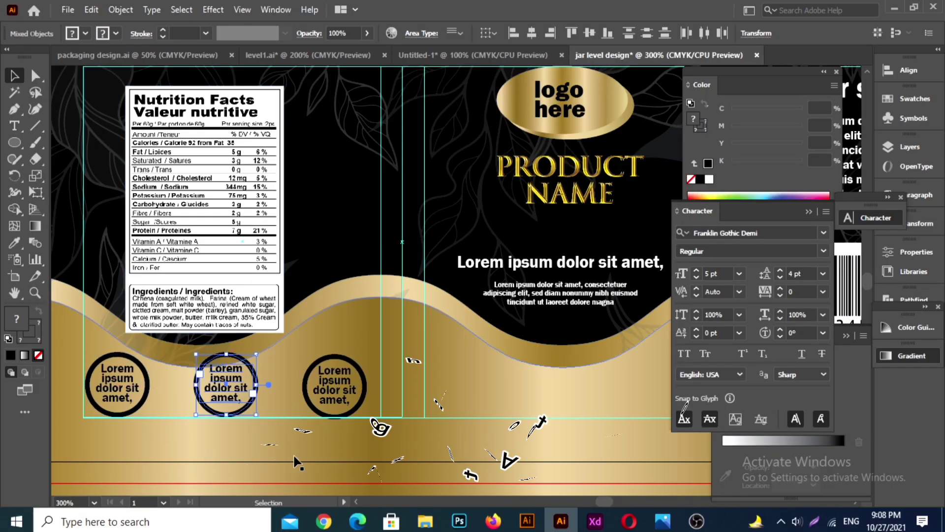
scroll(324, 256, up, 1)
click(323, 256)
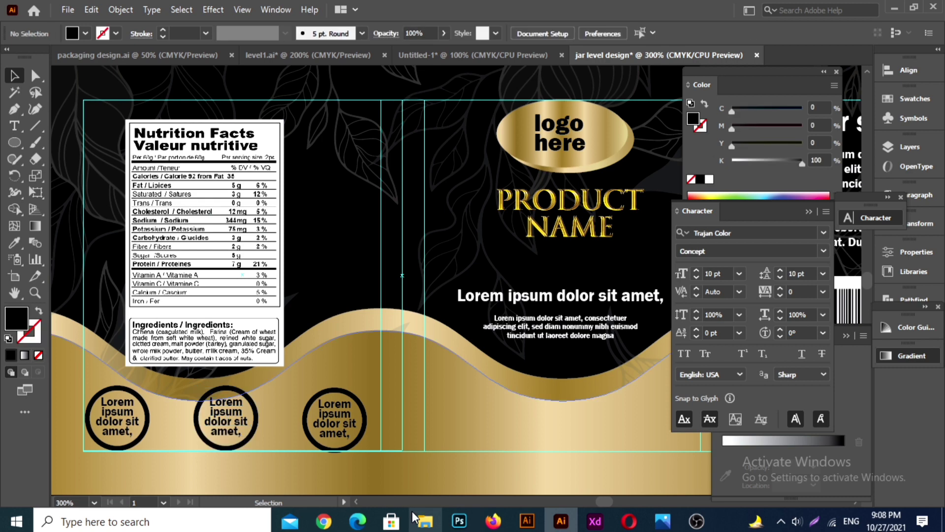
Step: Nudge the rightmost badge's circle and text up to line up with the other two badges, then deselect it
click(347, 422)
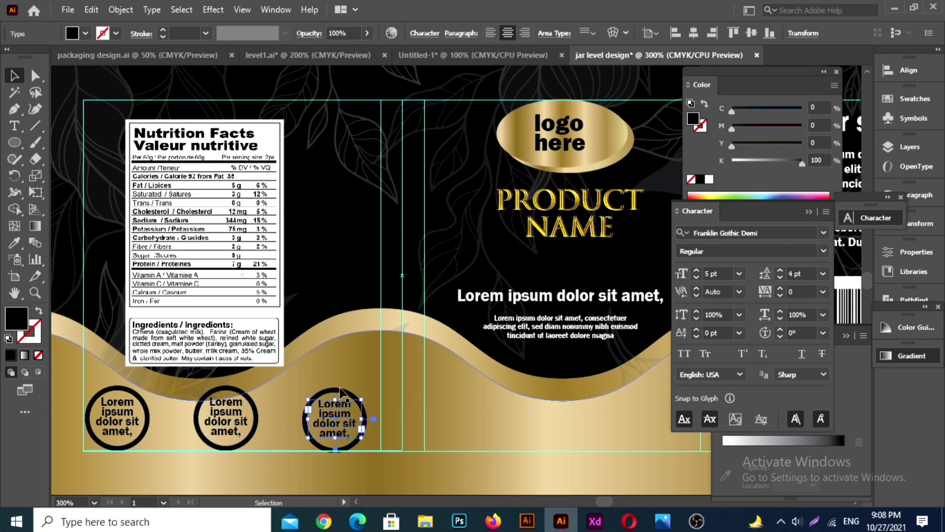
shift+click(341, 389)
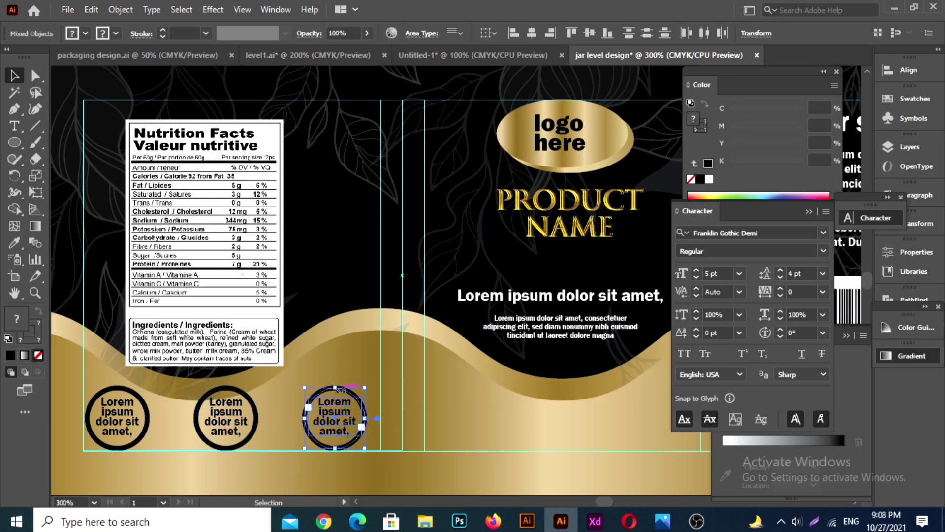
scroll(311, 407, down, 2)
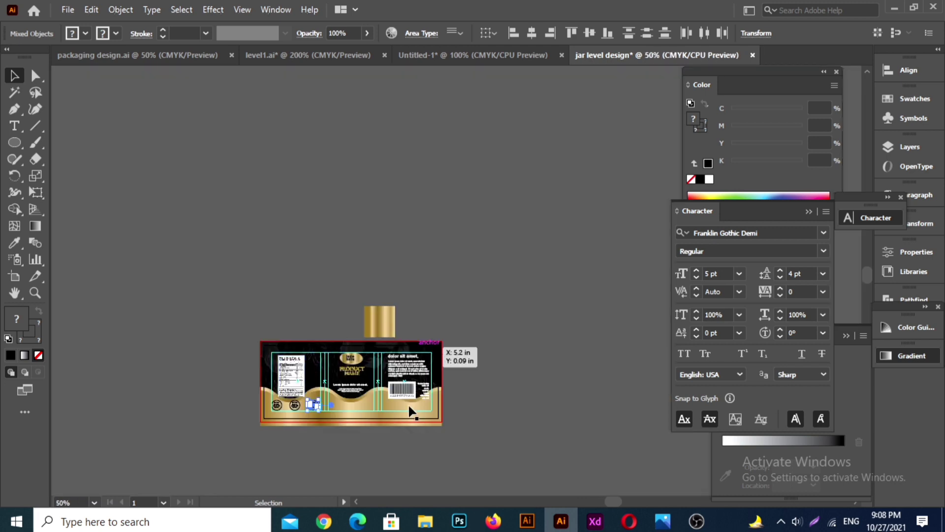
scroll(411, 412, up, 3)
click(535, 199)
scroll(518, 219, left, 4)
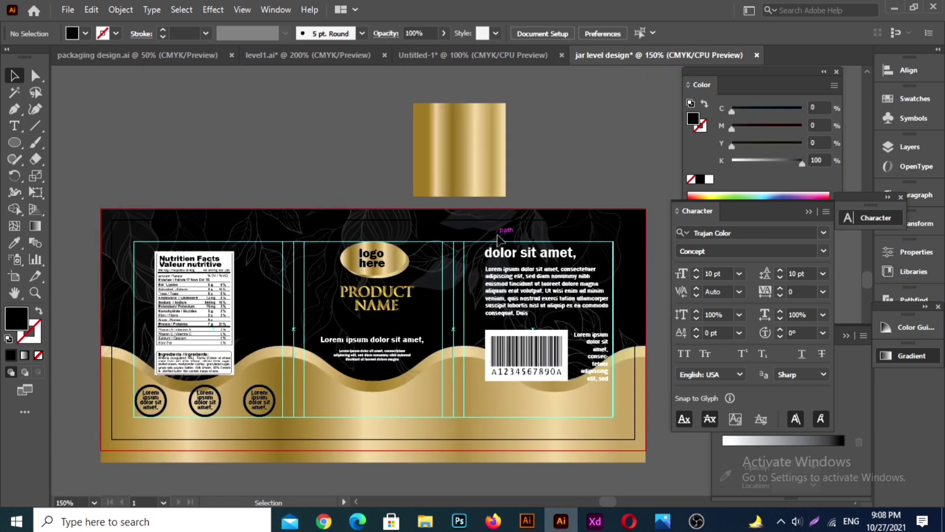
Step: Delete the gold gradient sample square above the label
scroll(497, 216, down, 1)
click(453, 112)
key(Delete)
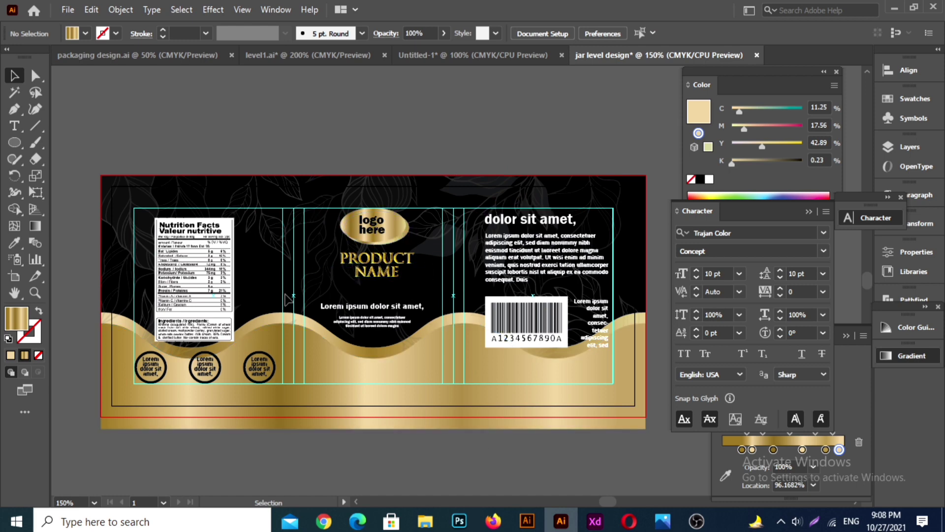
Step: Add a point text reading "750ML" in the empty space above the label
key(t)
click(347, 124)
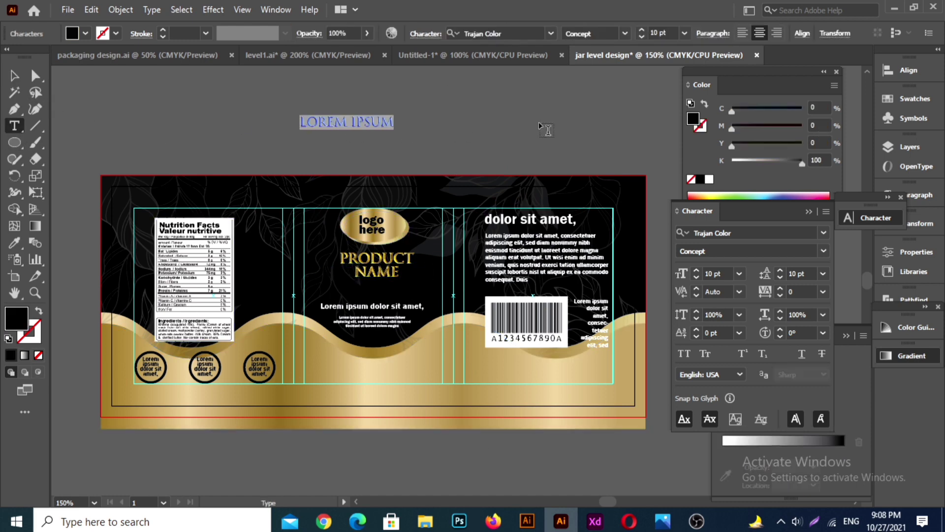
key(BackSpace)
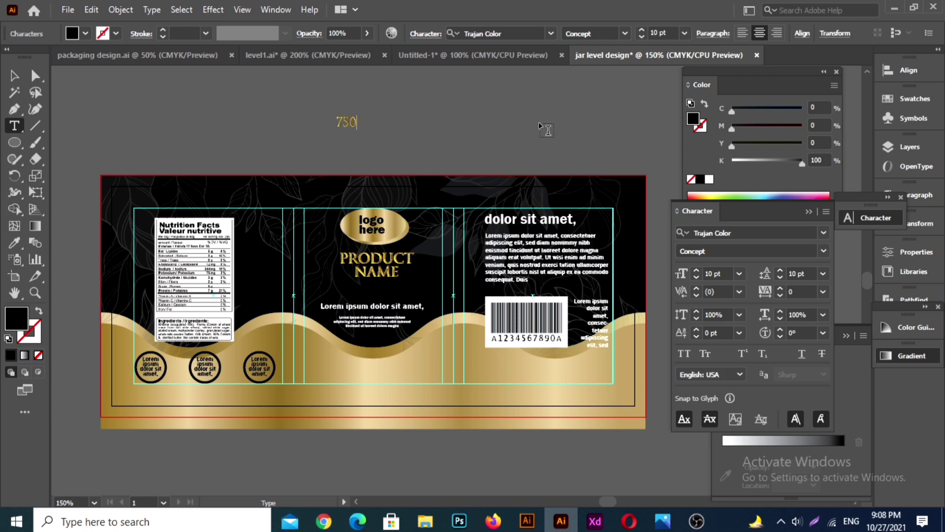
text(750ML)
click(12, 69)
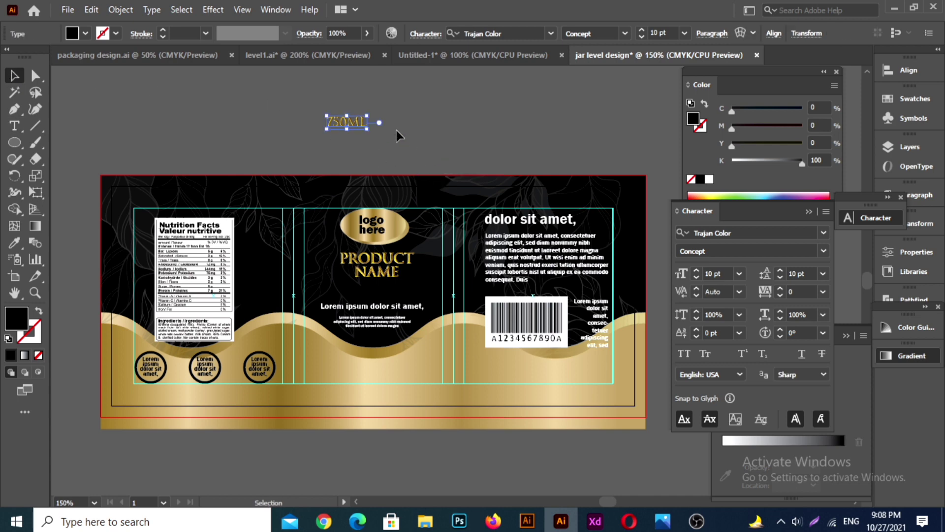
Step: Set the 750ML text's font to Franklin Gothic Demi and place it on the gold area beneath the product name column, then deselect it
click(71, 35)
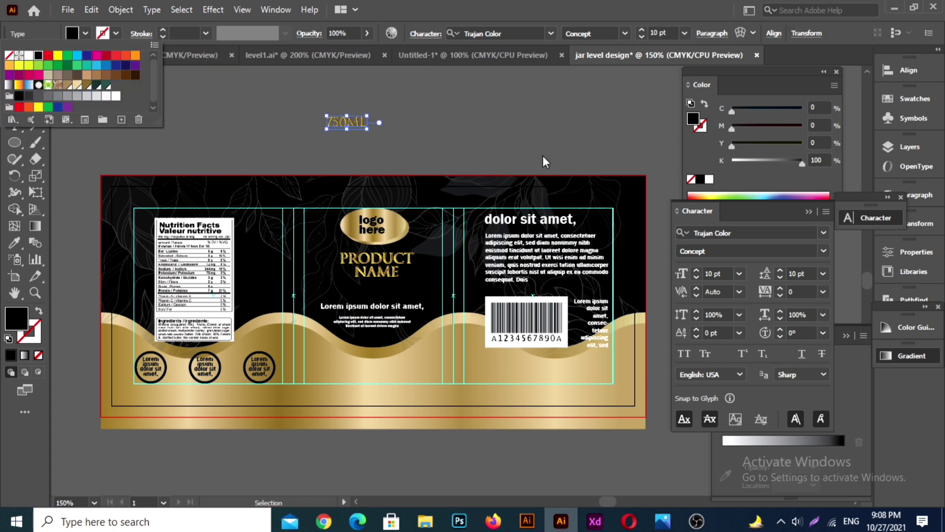
click(823, 236)
click(824, 234)
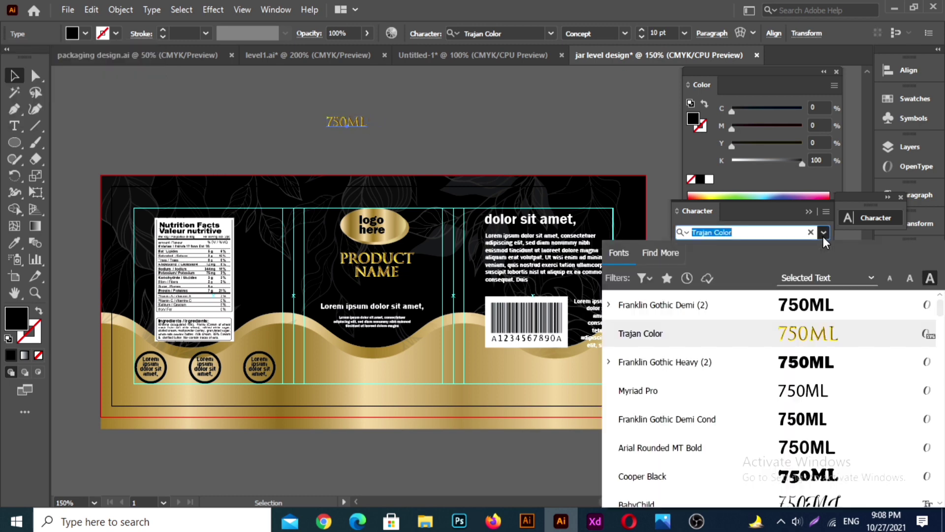
click(663, 304)
drag(353, 123, 391, 377)
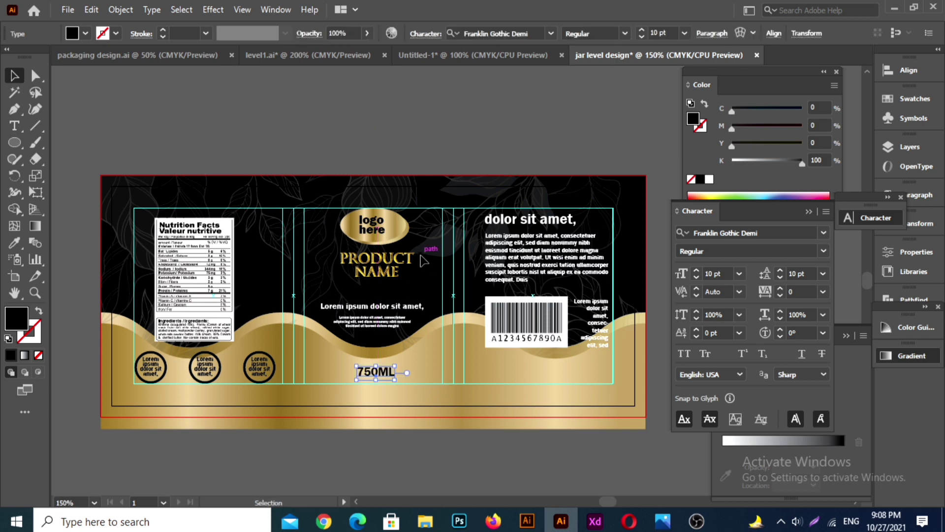
click(385, 124)
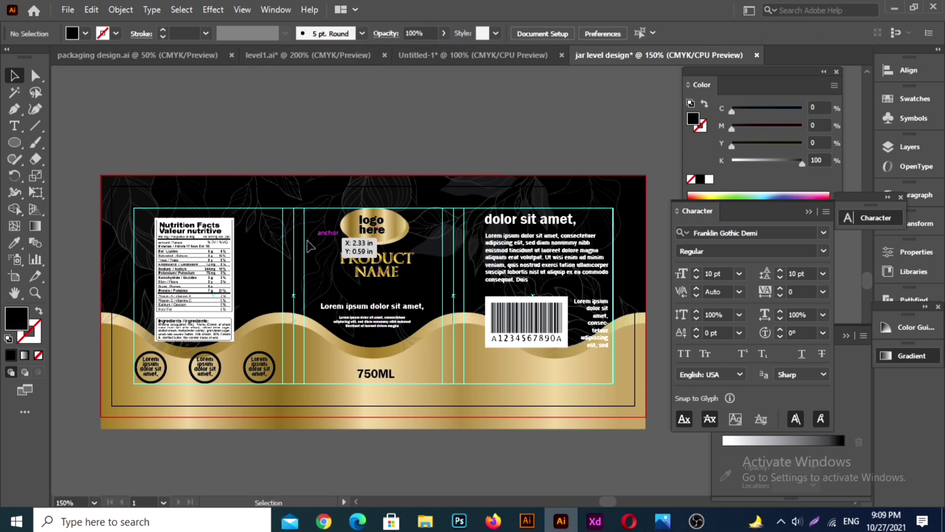
Step: Raise the bottom anchor points of both gold wave shapes so that nothing extends past the label's lower bleed line, then deselect
click(437, 426)
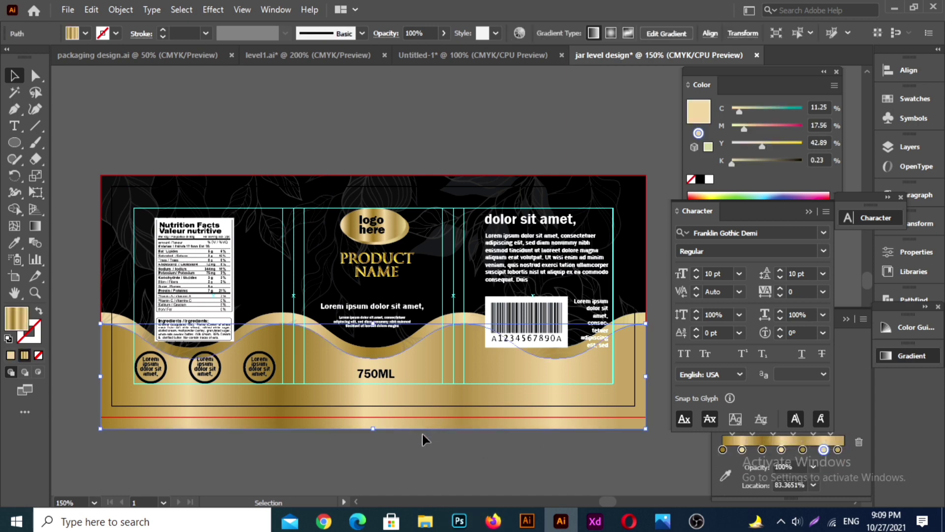
click(32, 78)
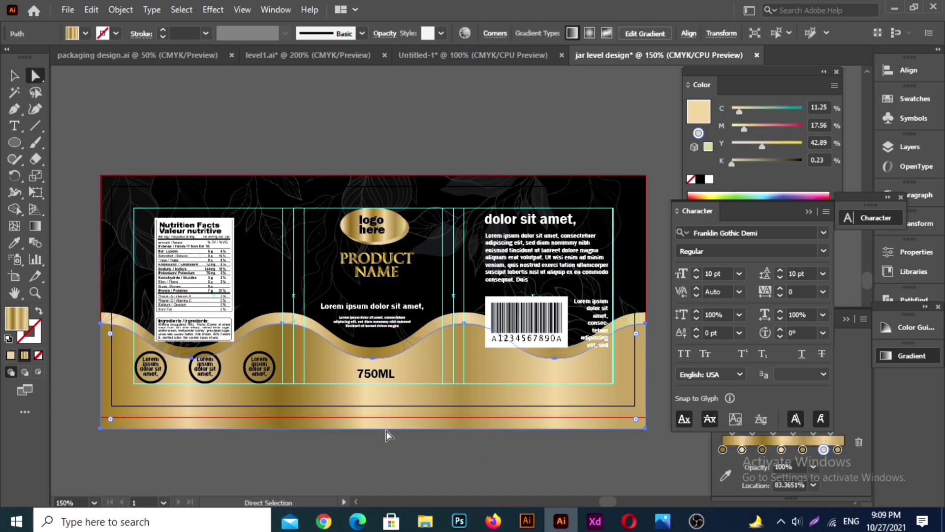
click(101, 429)
shift+click(645, 429)
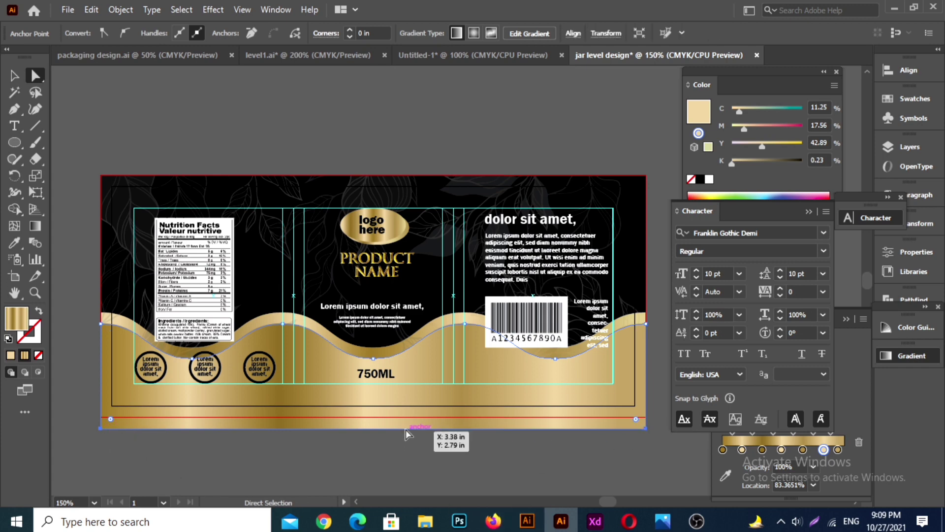
scroll(403, 431, up, 3)
drag(403, 431, 410, 393)
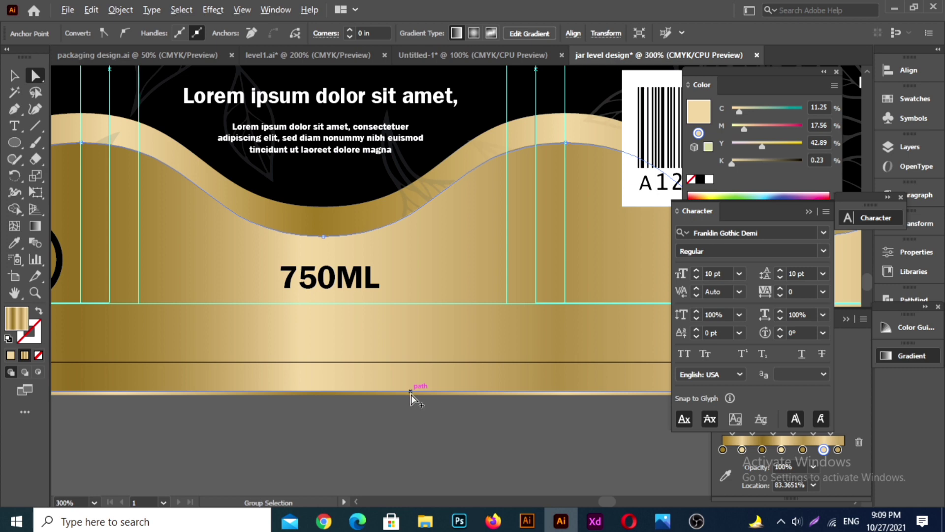
scroll(411, 394, down, 3)
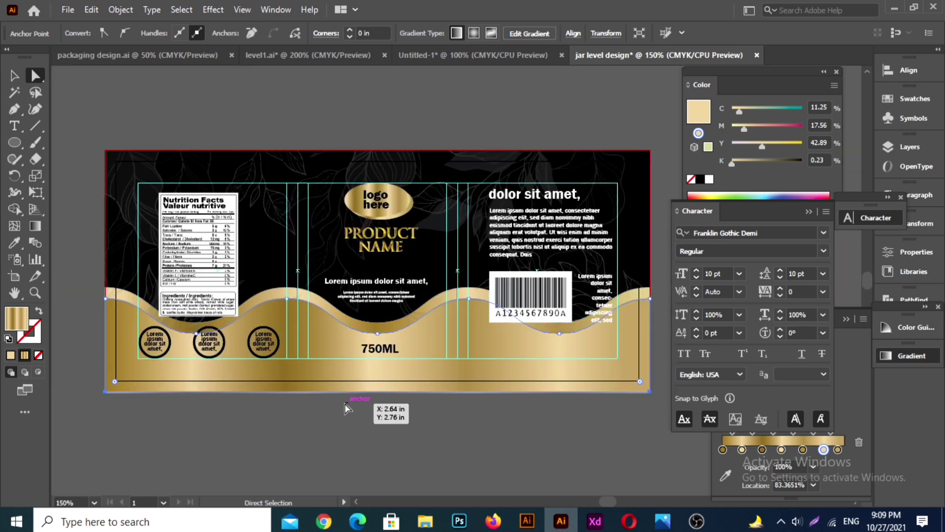
drag(382, 393, 383, 386)
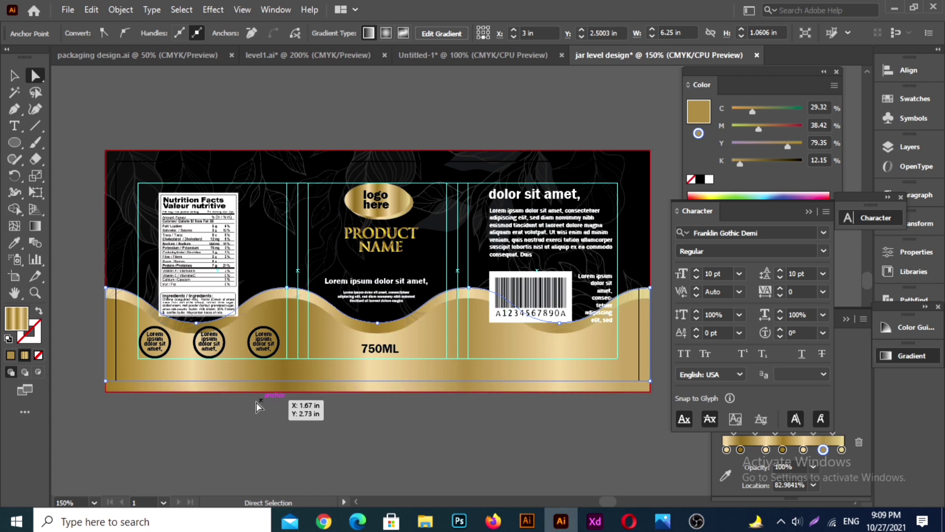
click(72, 391)
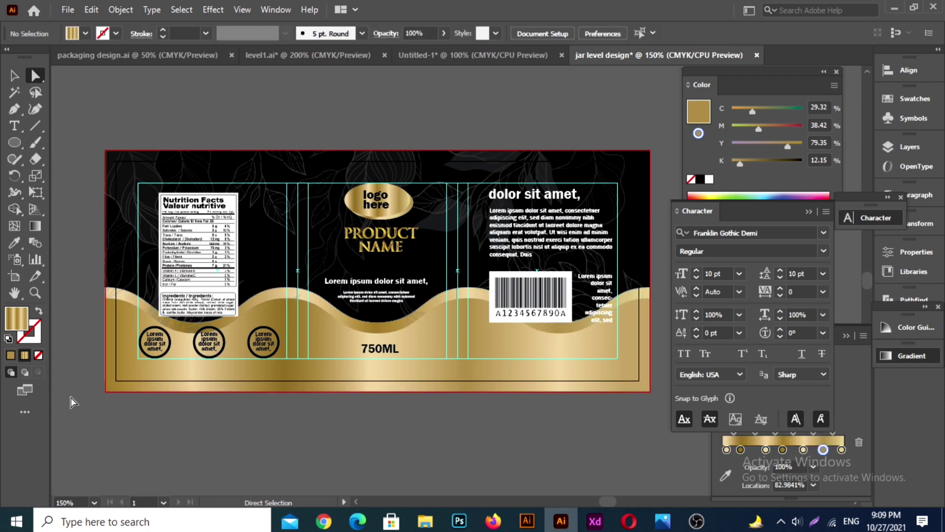
Step: Export the label as the PNG file "jar level design" at High (300 ppi) resolution with type-optimized anti-aliasing and a transparent background
click(67, 10)
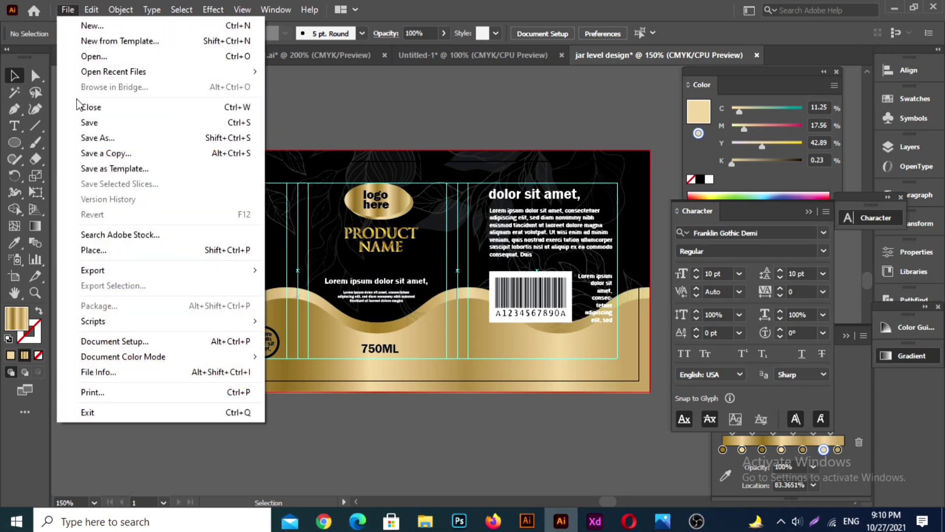
mouse_move(131, 275)
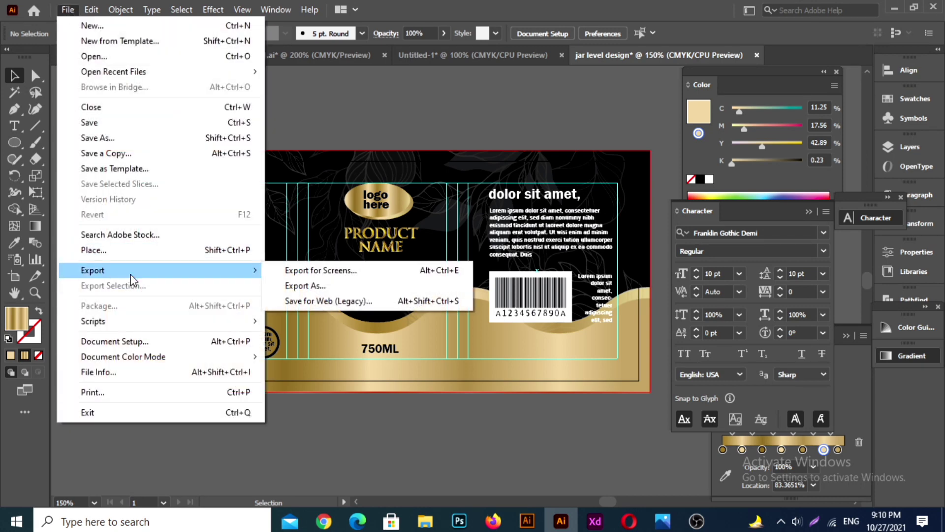
click(331, 285)
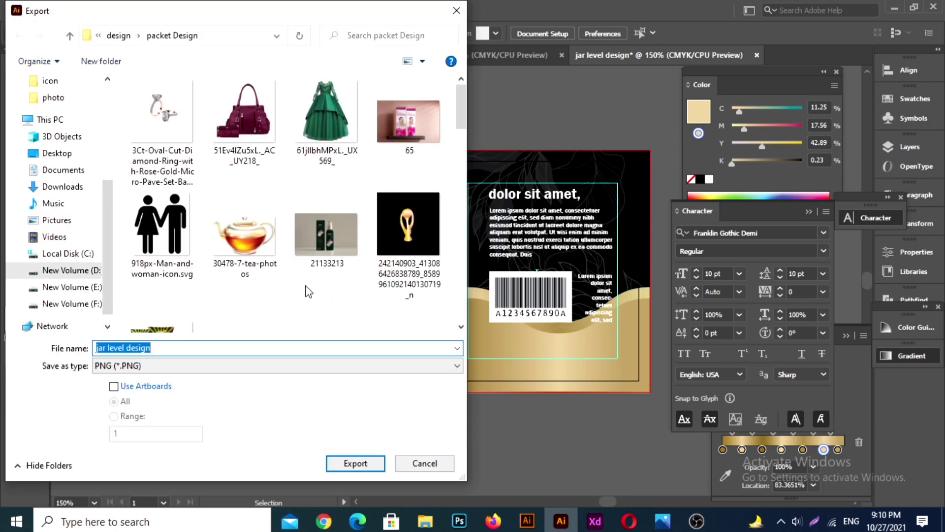
click(357, 464)
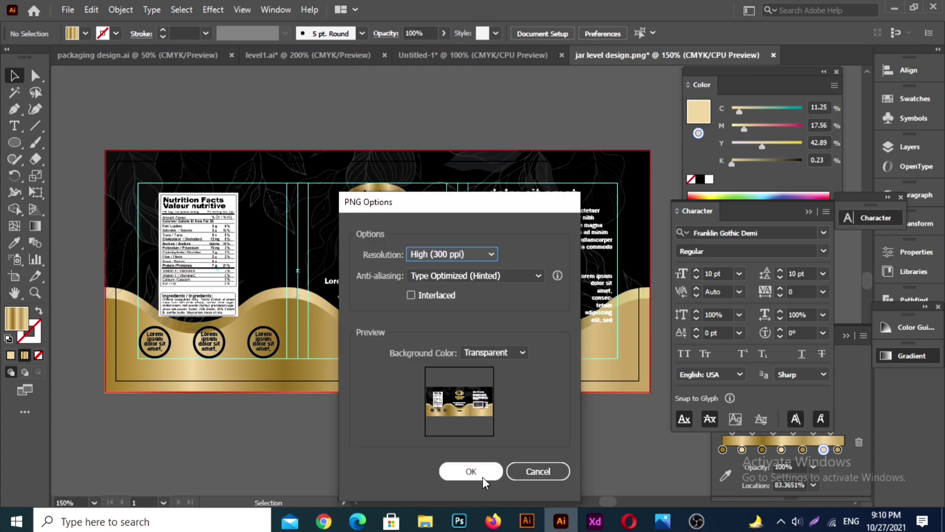
click(471, 471)
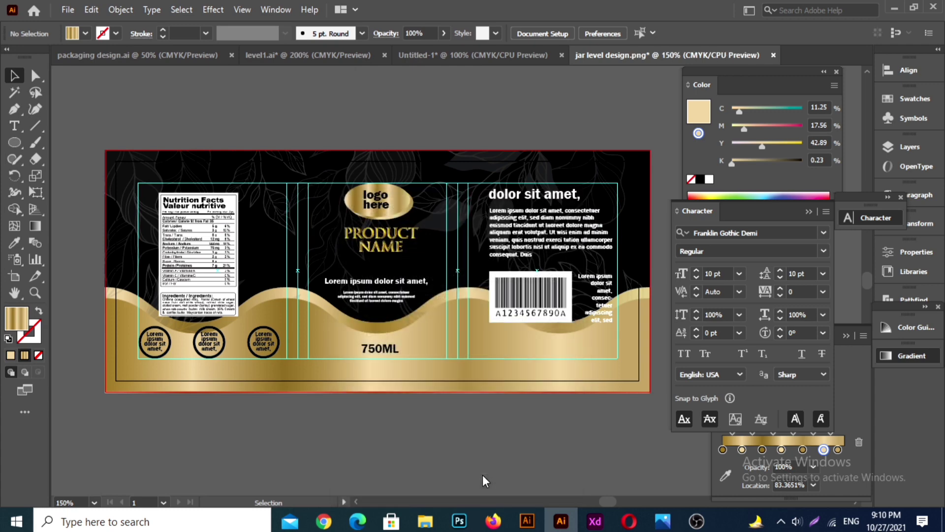